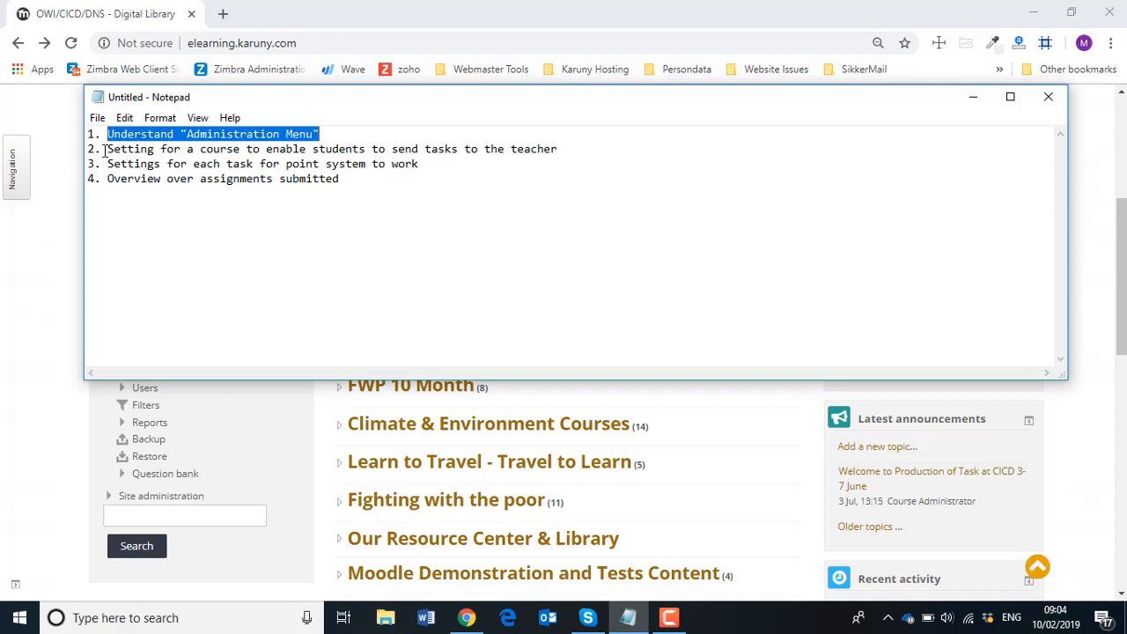
Step: Highlight outline points 2 to 4 one after another in the Notepad notes, then minimize the notes
left_click_drag(104, 150, 548, 151)
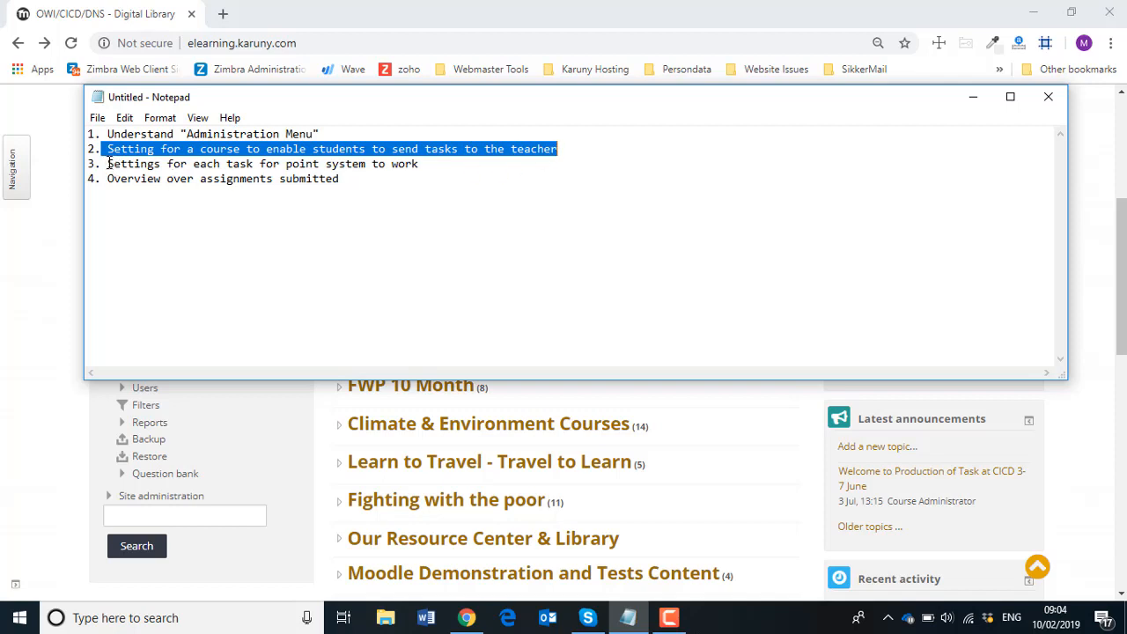
left_click_drag(107, 164, 420, 164)
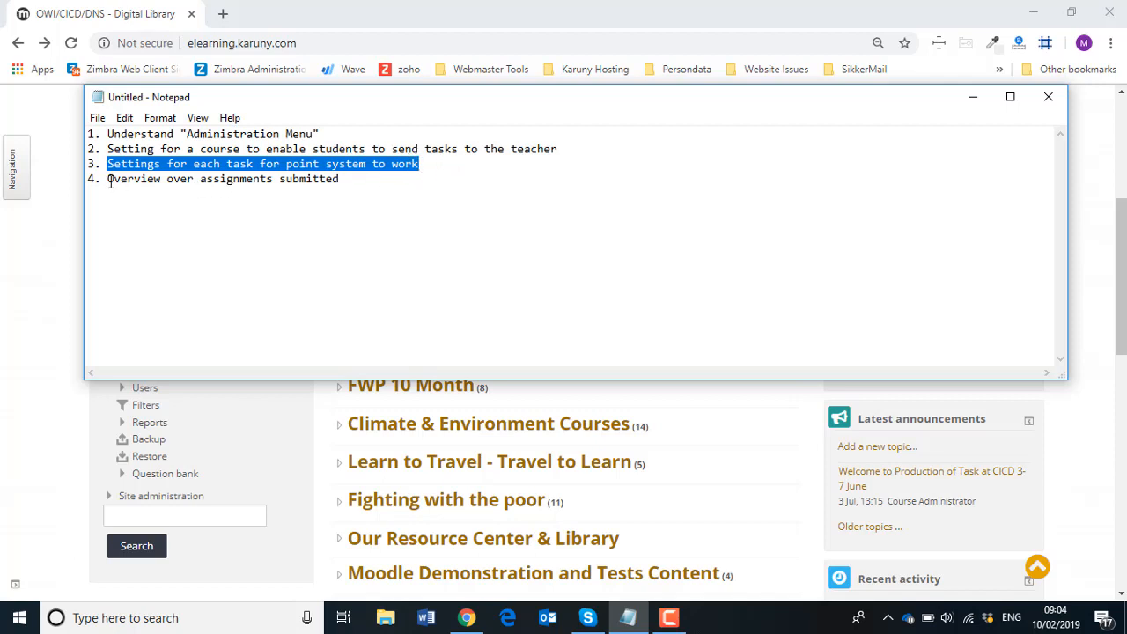
left_click_drag(109, 181, 368, 190)
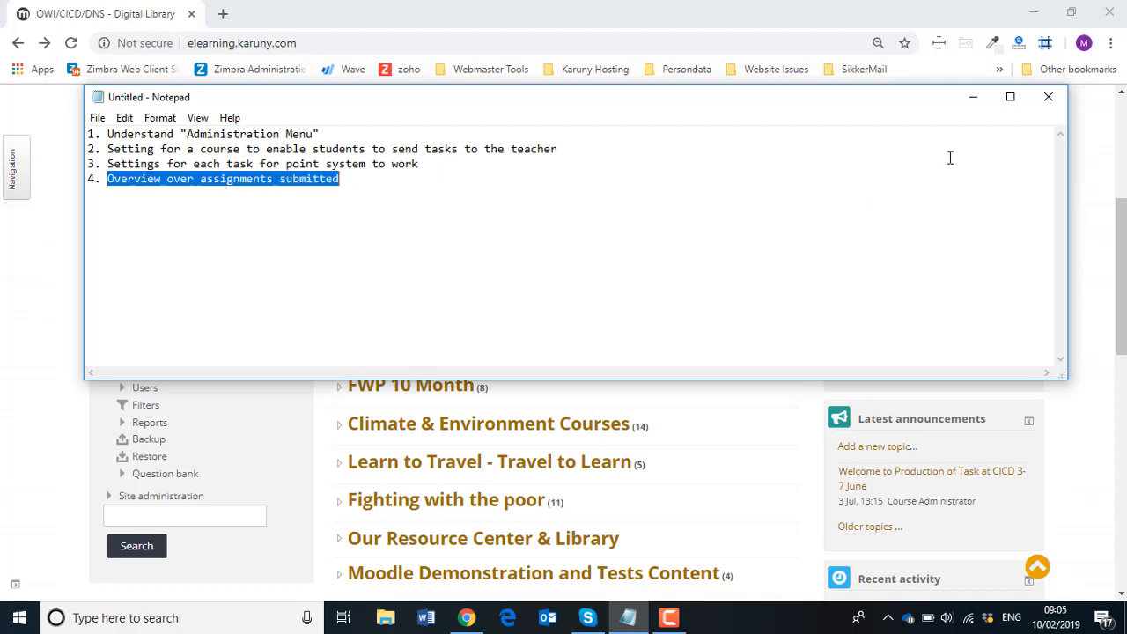
left_click(973, 98)
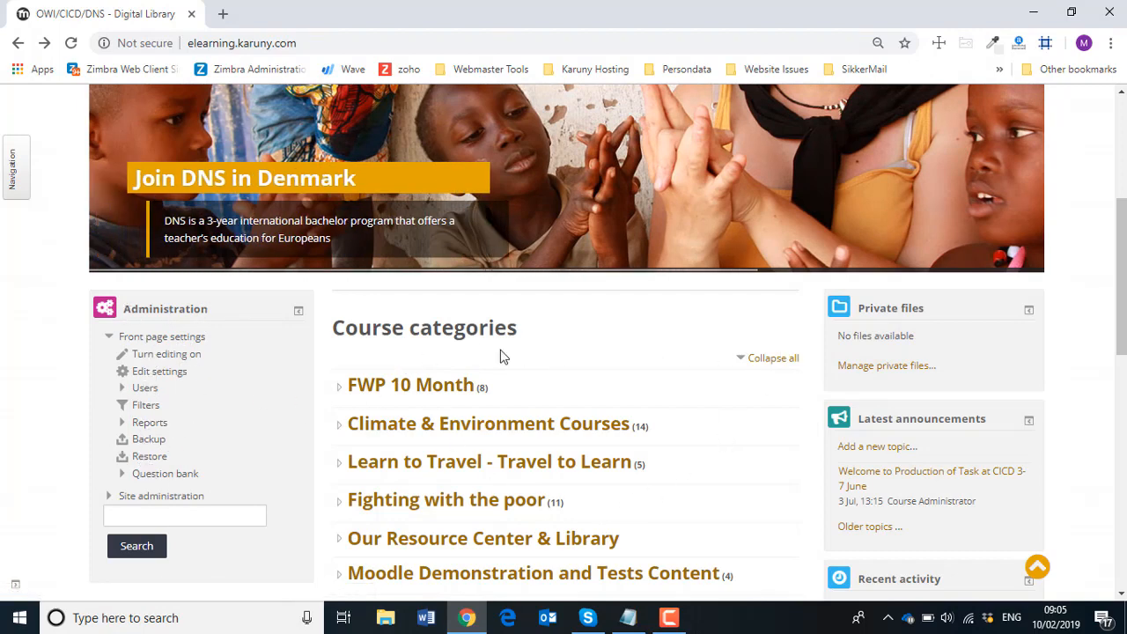
Step: Open the course "Period 1 - Another Kind of School" from the FWP 10 Month category
left_click(399, 390)
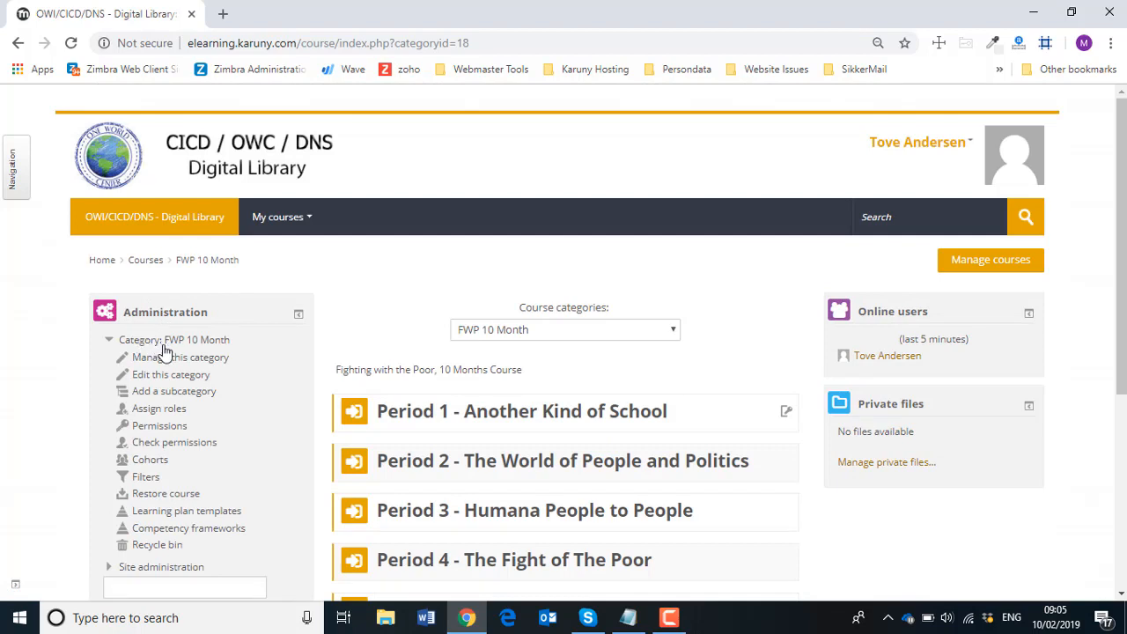
scroll(430, 490, "down", 2)
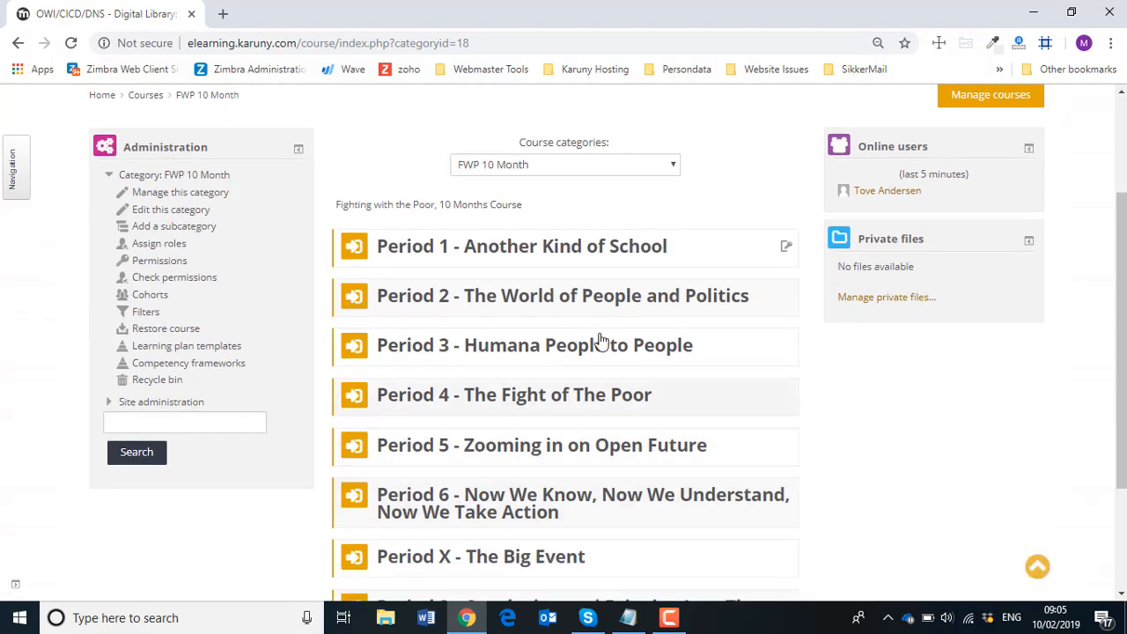
scroll(489, 414, "up", 2)
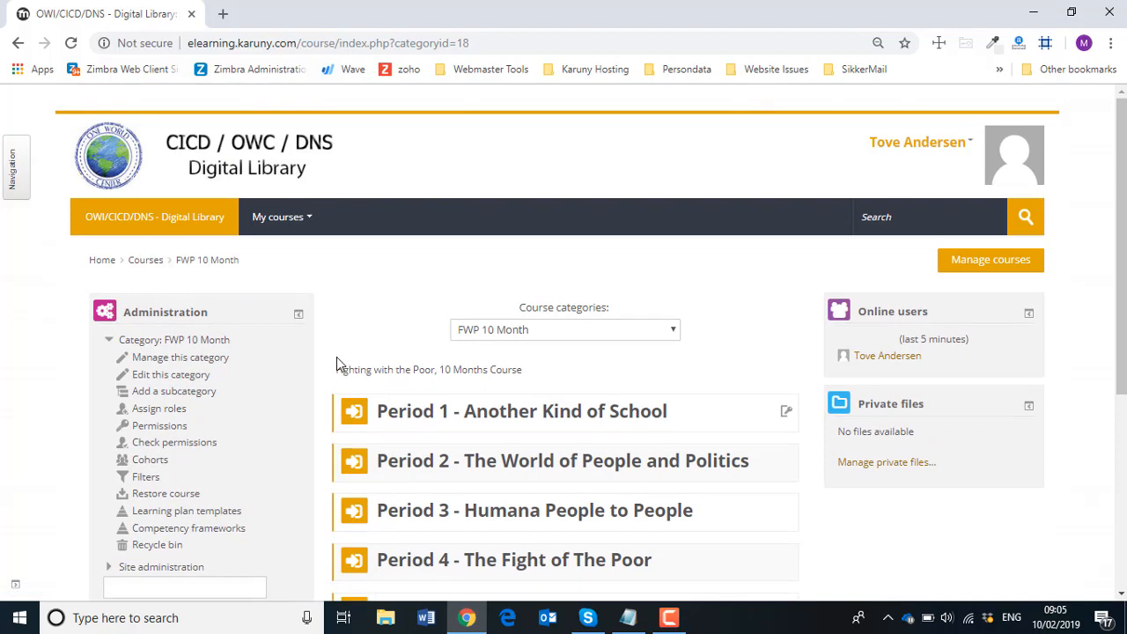
left_click(422, 414)
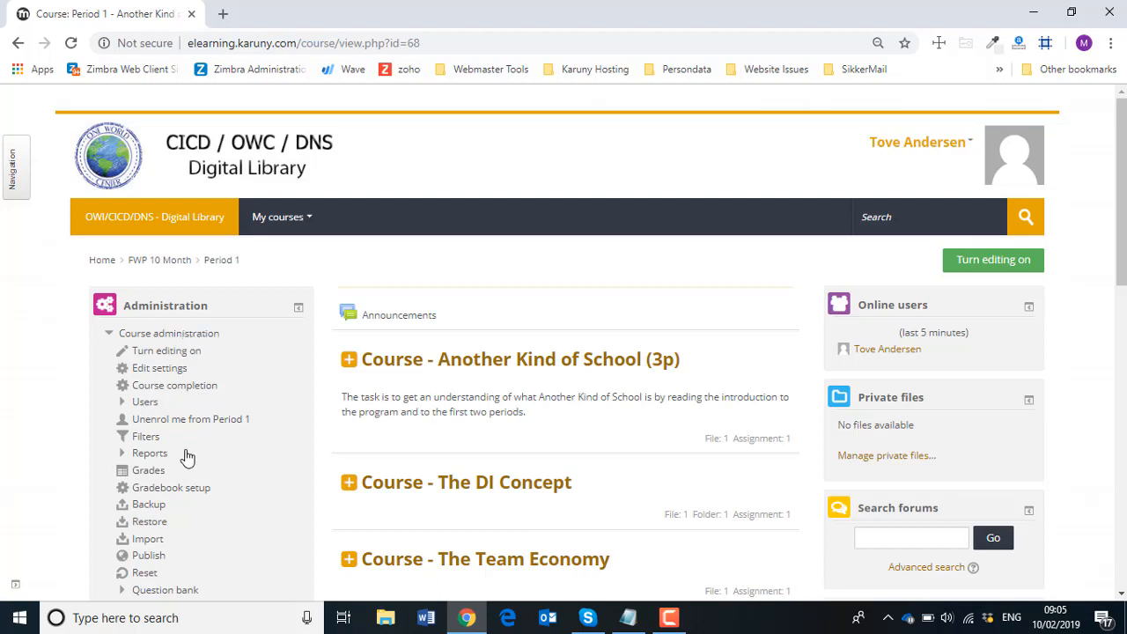
scroll(187, 456, "down", 1)
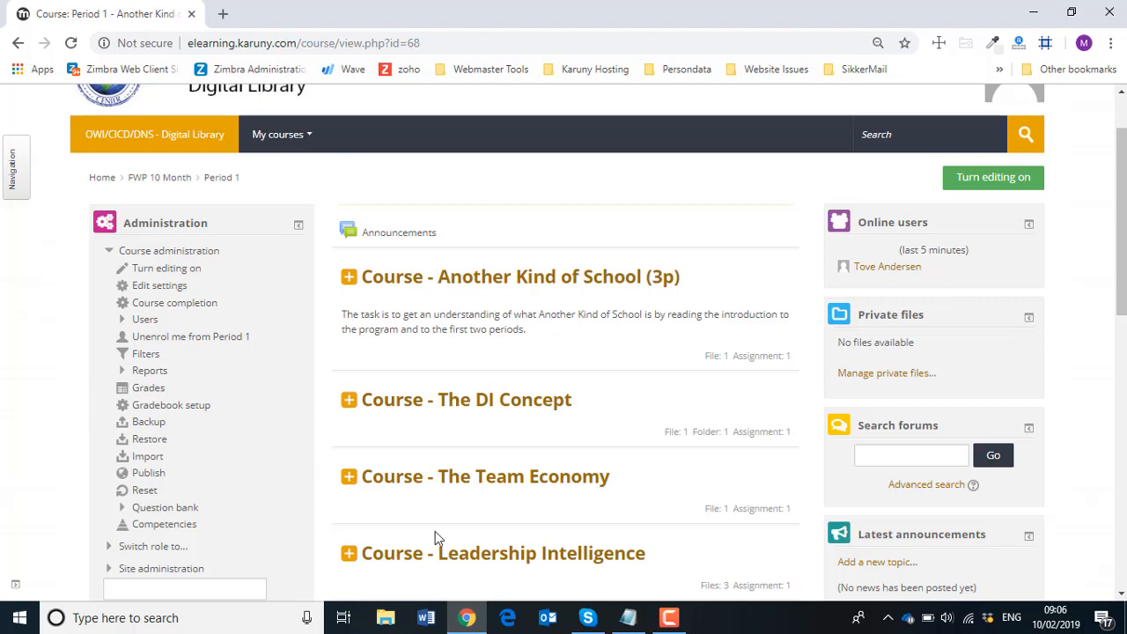
Step: Switch to the Notepad outline, highlight point 2 about enabling students to send tasks, and minimize the notes
left_click(628, 618)
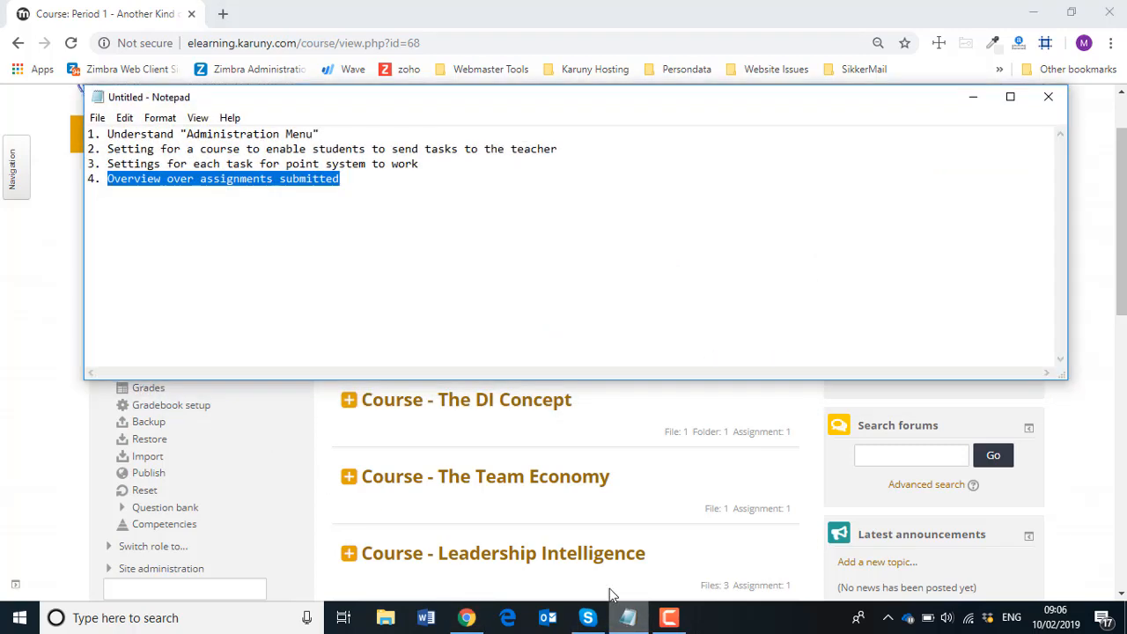
left_click(188, 151)
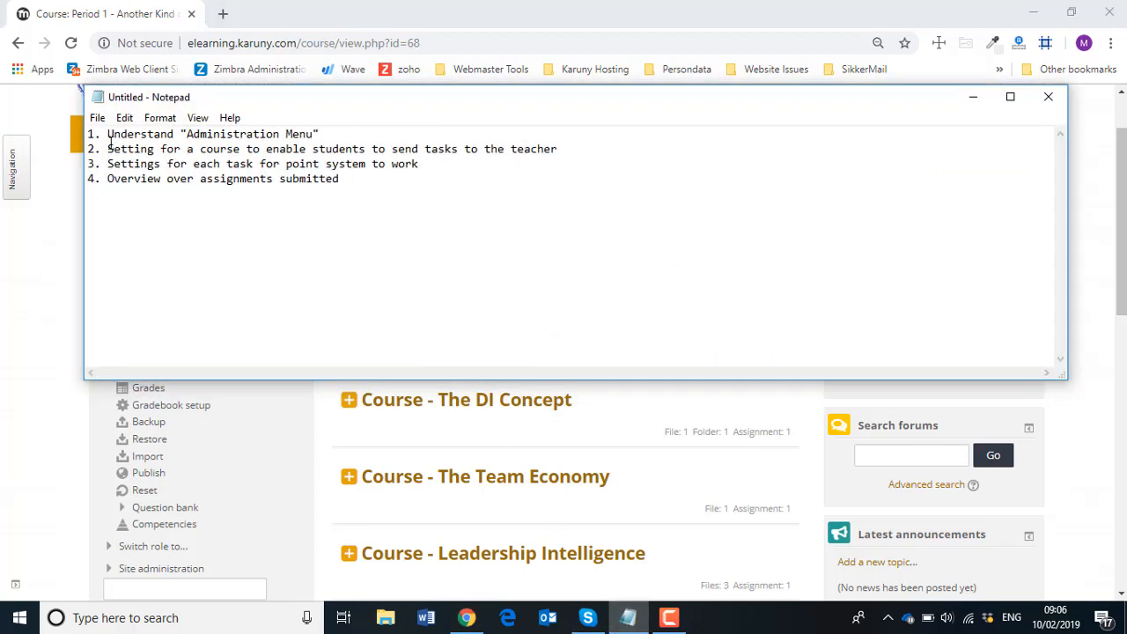
left_click_drag(109, 146, 615, 152)
left_click(975, 98)
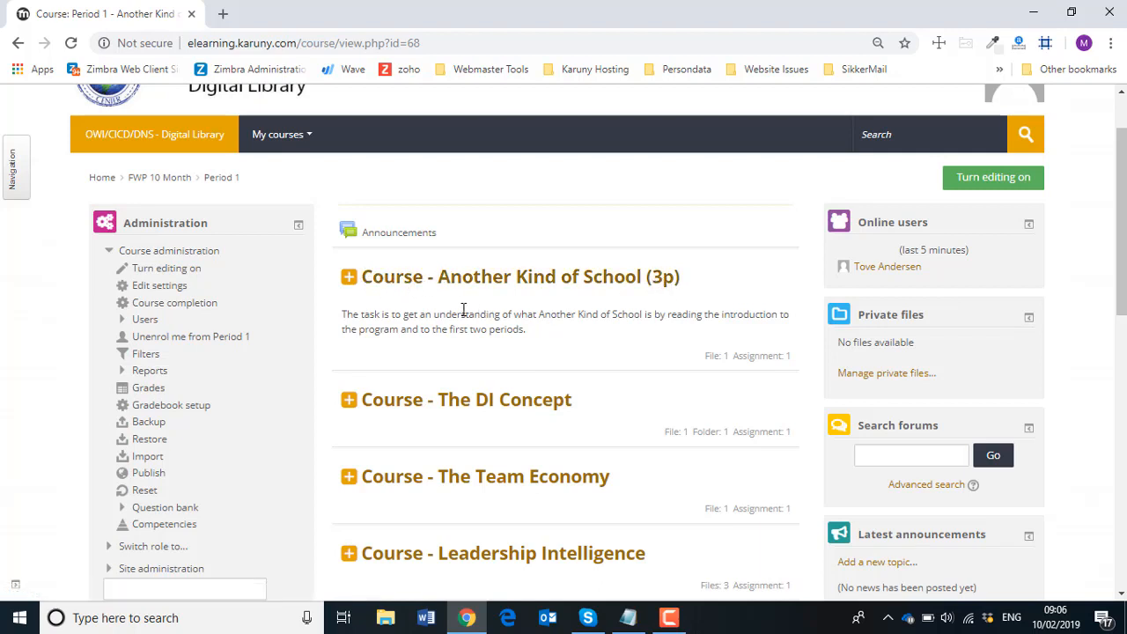
Step: Open the Period 1 course's edit settings and expand the Completion tracking section
left_click(159, 287)
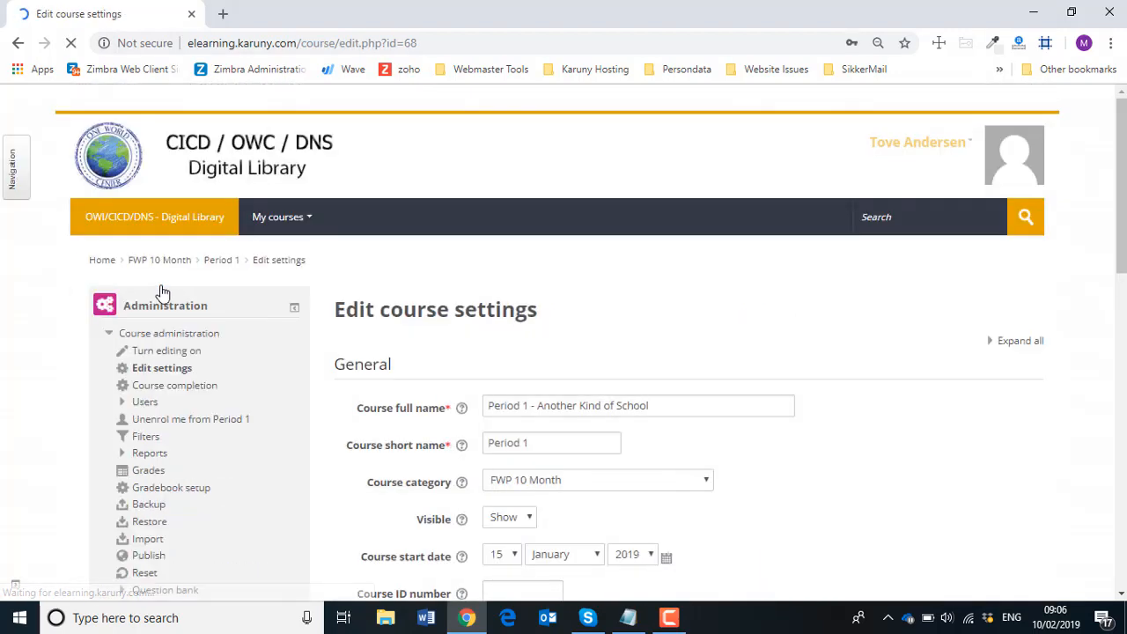
scroll(428, 397, "down", 3)
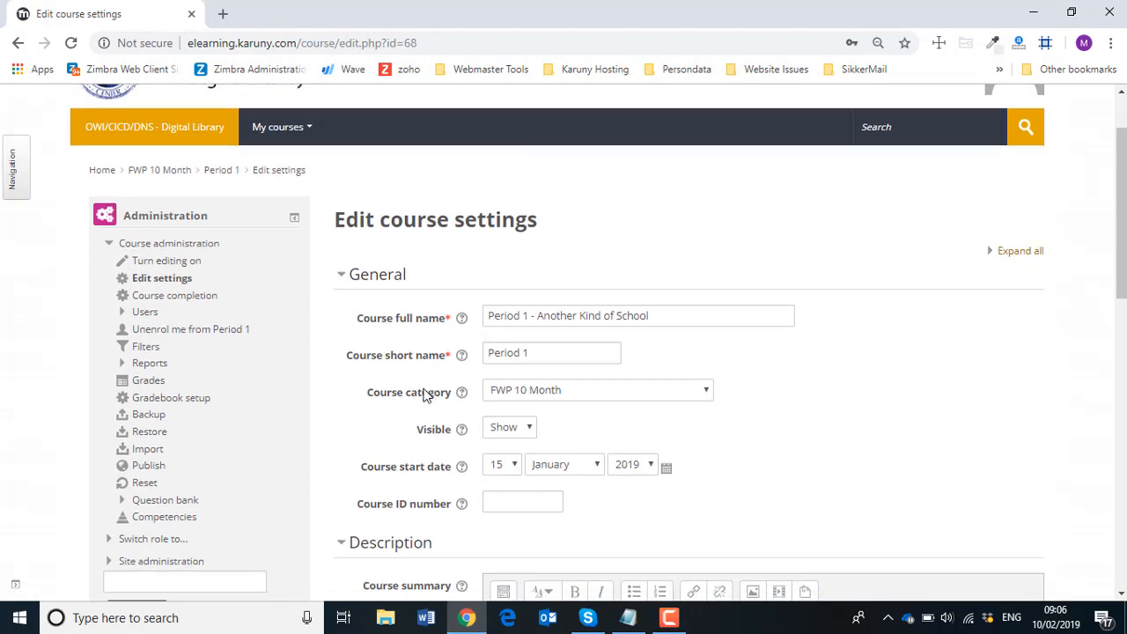
scroll(414, 395, "down", 5)
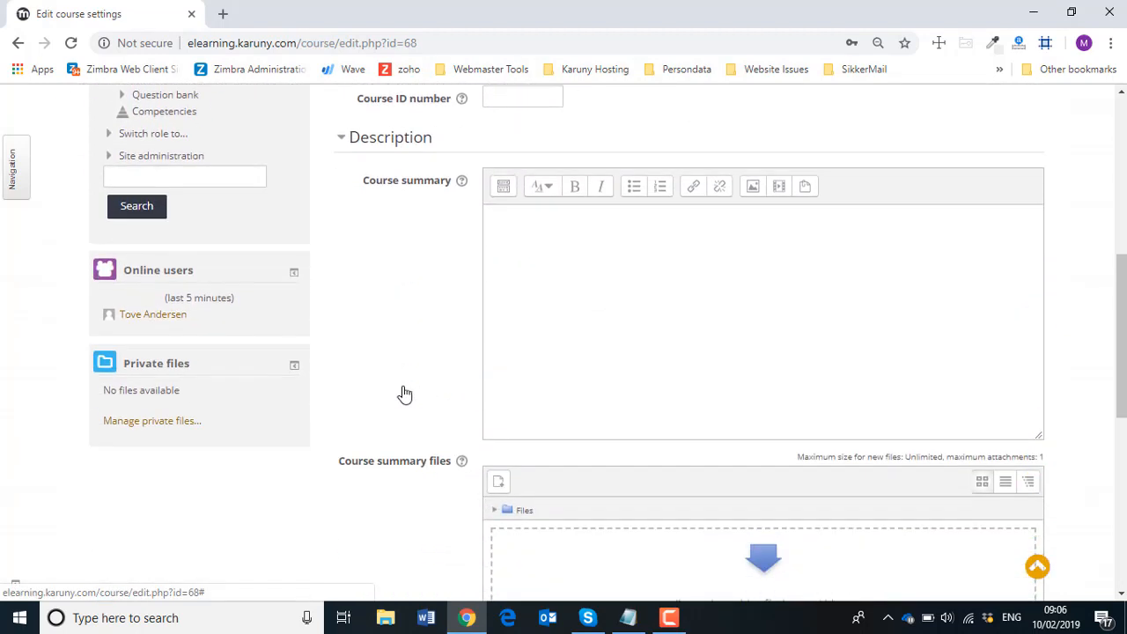
scroll(403, 392, "down", 2)
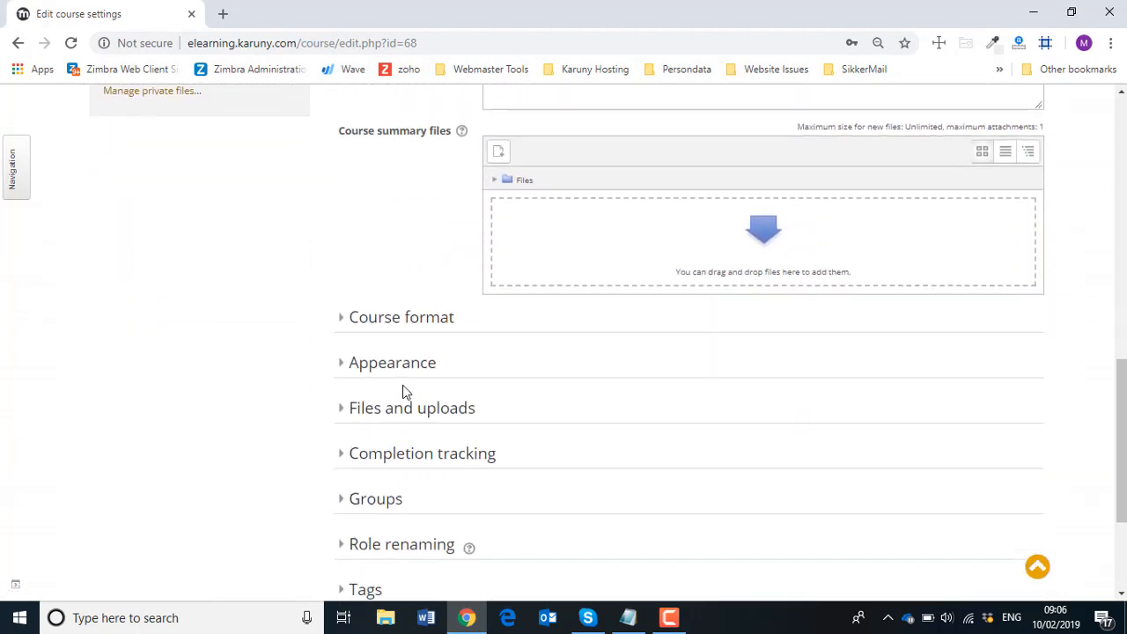
scroll(338, 371, "down", 1)
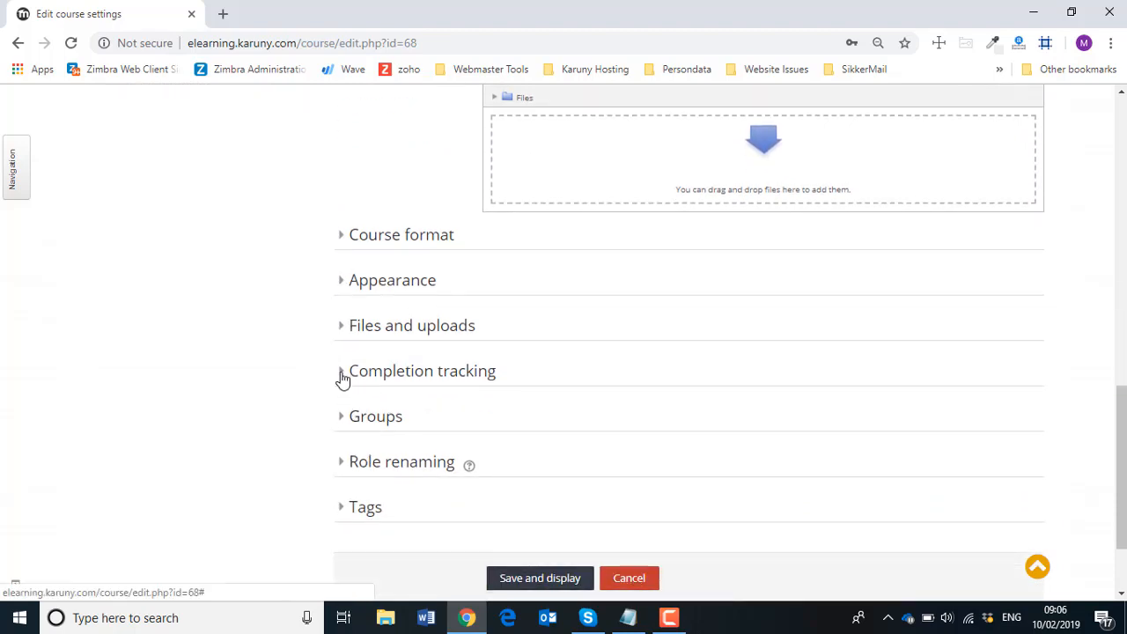
left_click(343, 374)
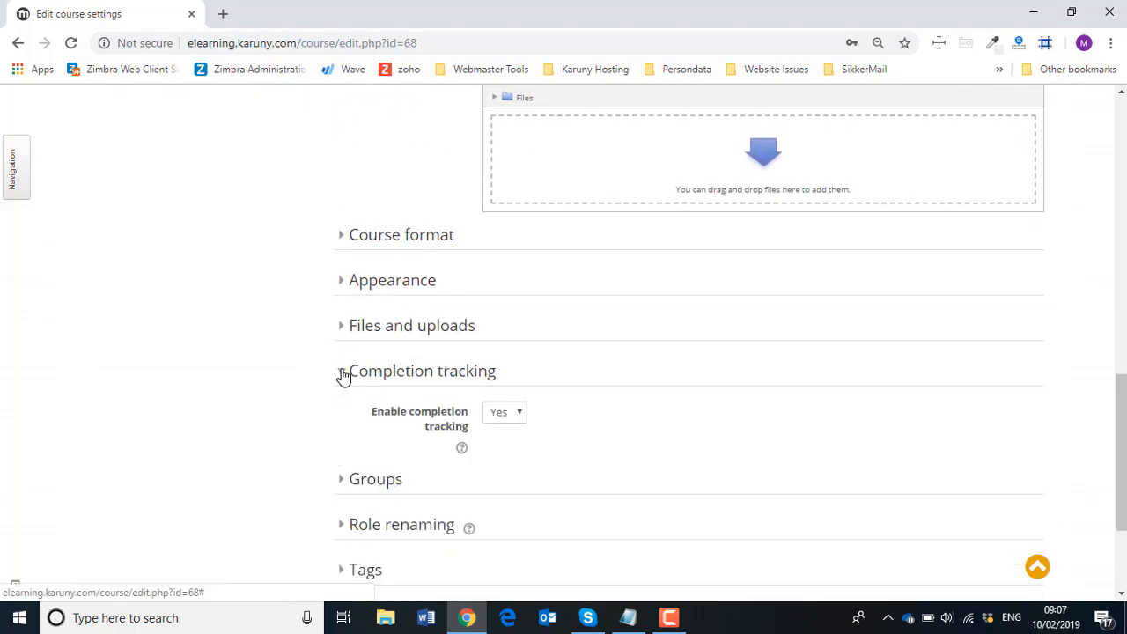
Step: Expand the Course format and Appearance sections of the course settings to review their options
left_click(344, 241)
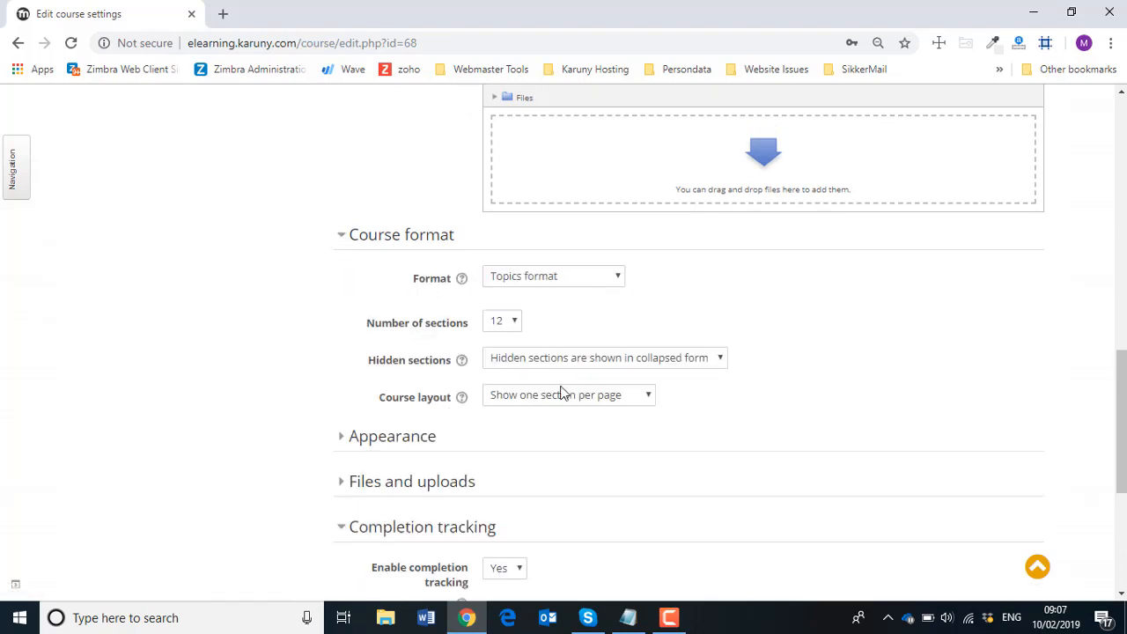
left_click(344, 439)
scroll(345, 440, "down", 2)
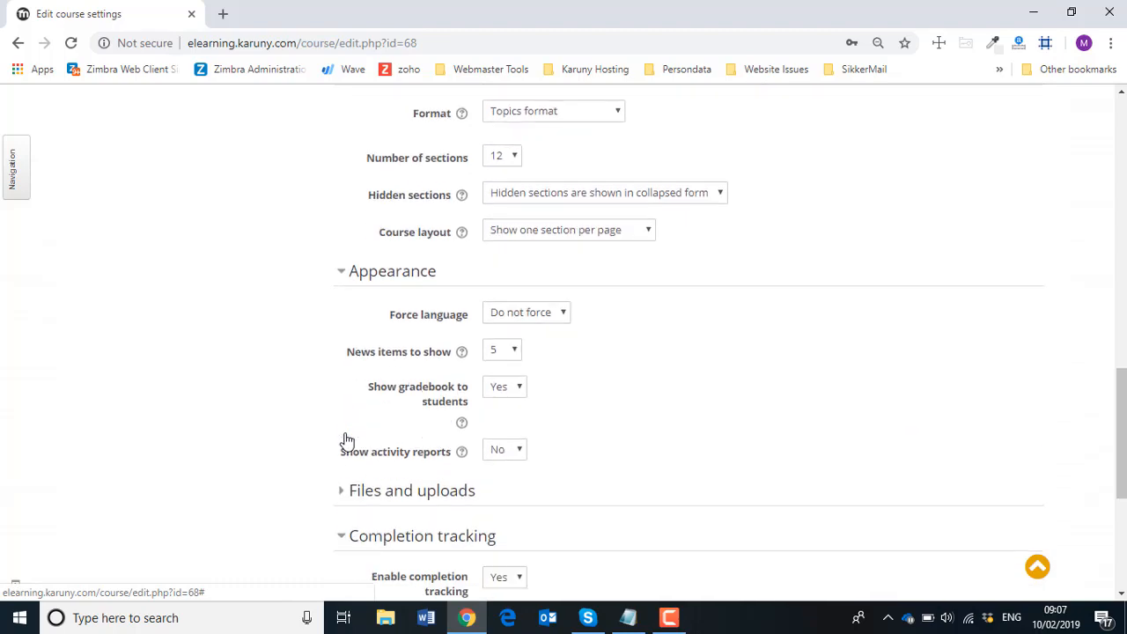
scroll(397, 421, "down", 1)
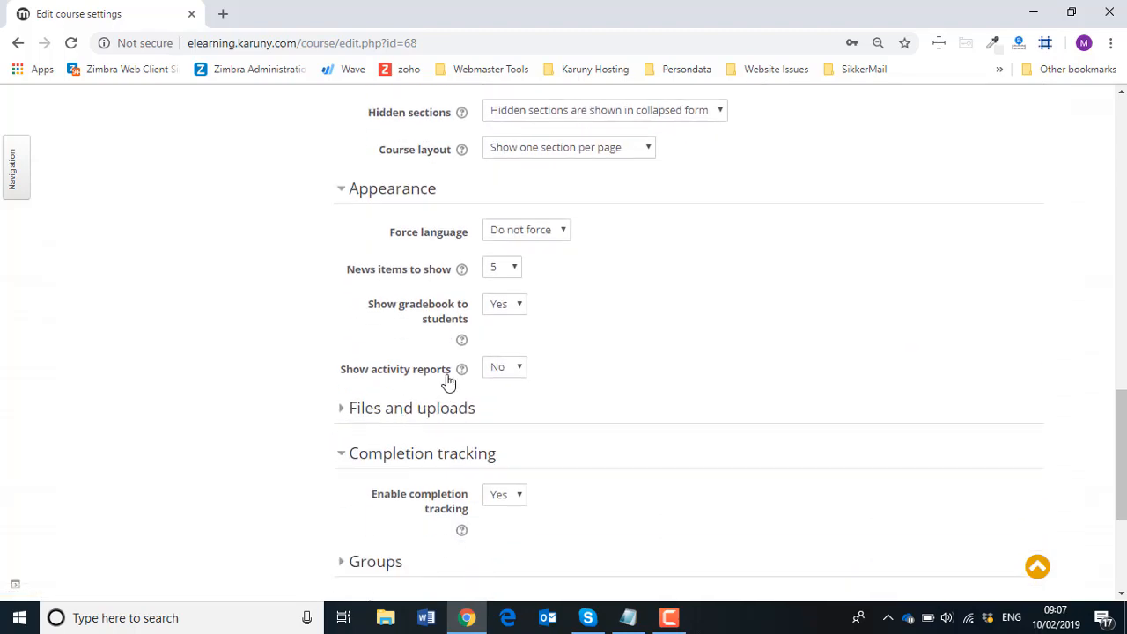
Step: Expand Files and uploads and set the course's maximum upload size to 10MB
left_click(342, 414)
scroll(415, 408, "down", 1)
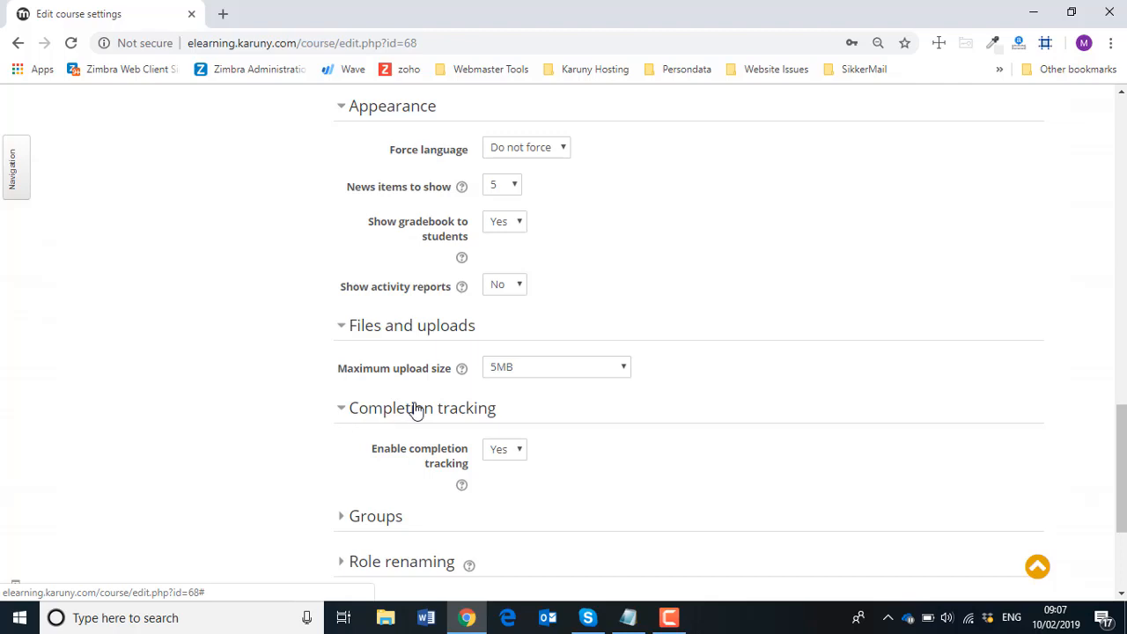
left_click(624, 375)
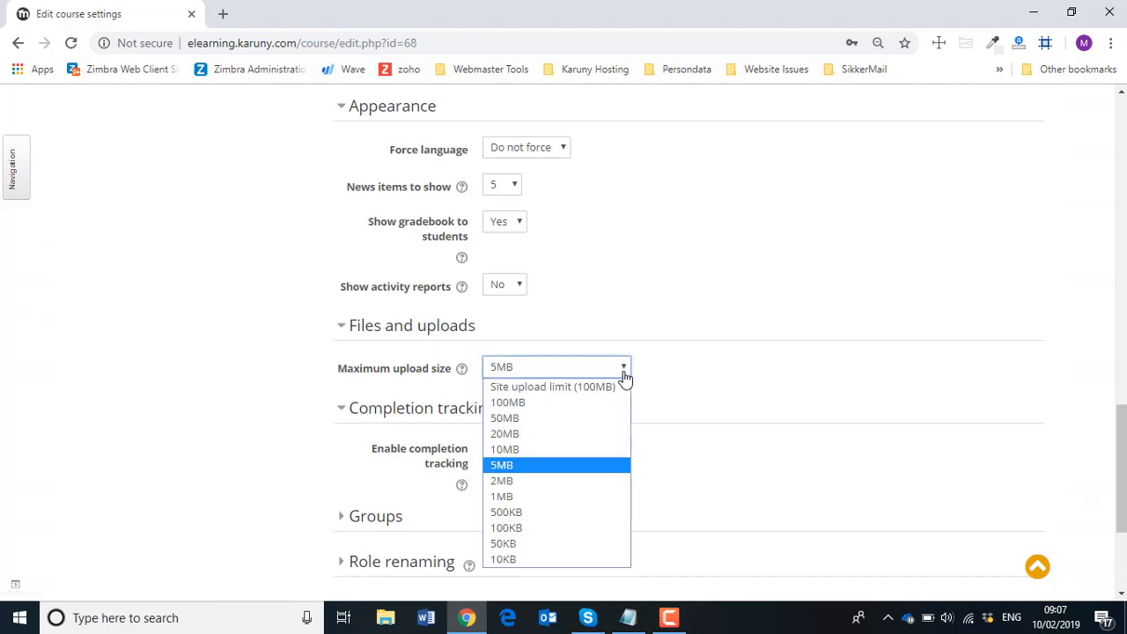
left_click(597, 450)
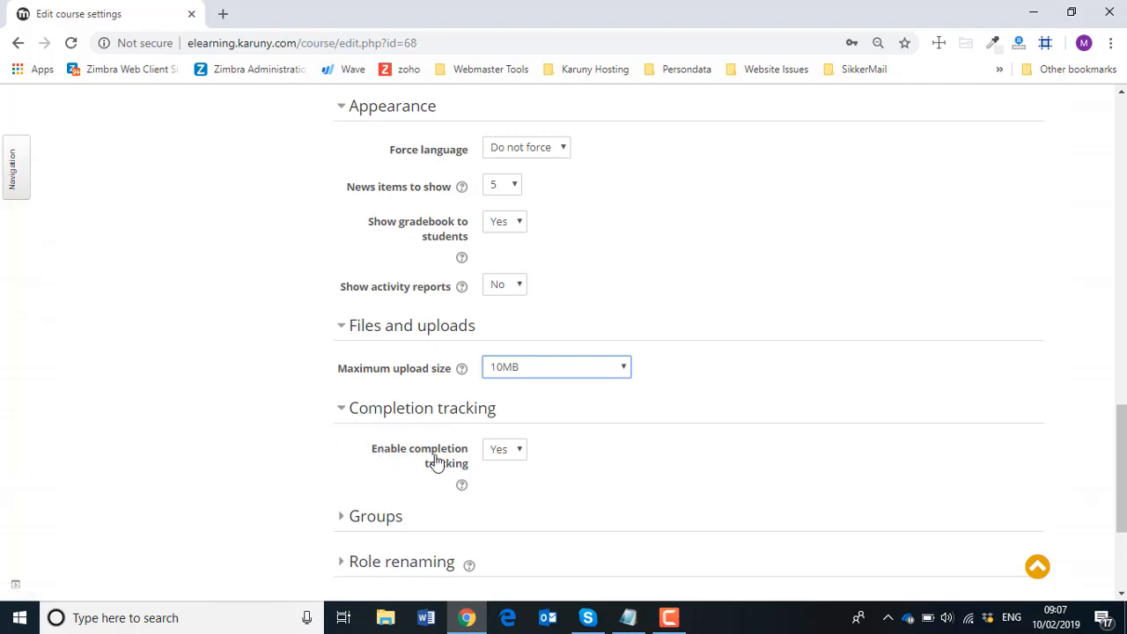
Step: Check the Enable completion tracking choices, keeping Yes, then save the course settings and display the course
left_click(519, 453)
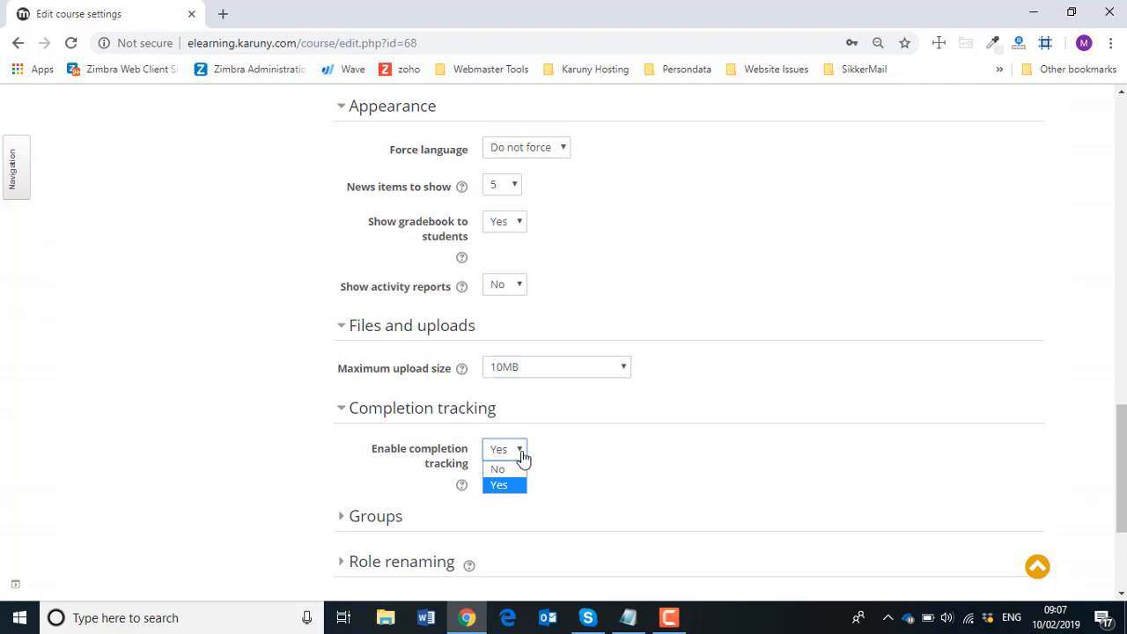
left_click(522, 457)
scroll(590, 485, "down", 1)
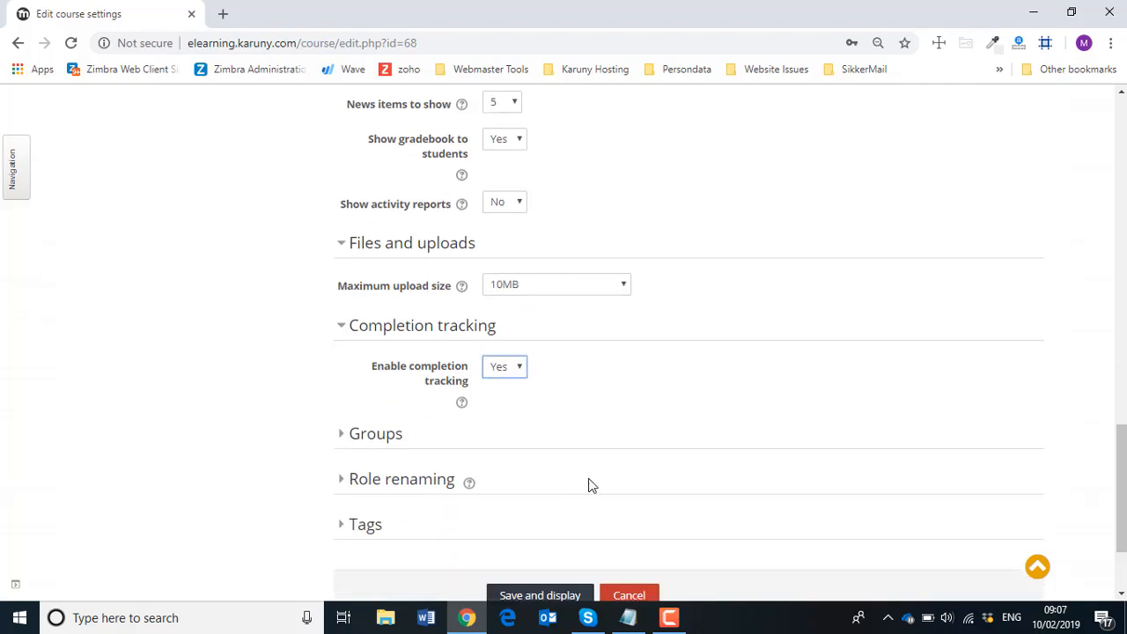
scroll(590, 485, "up", 7)
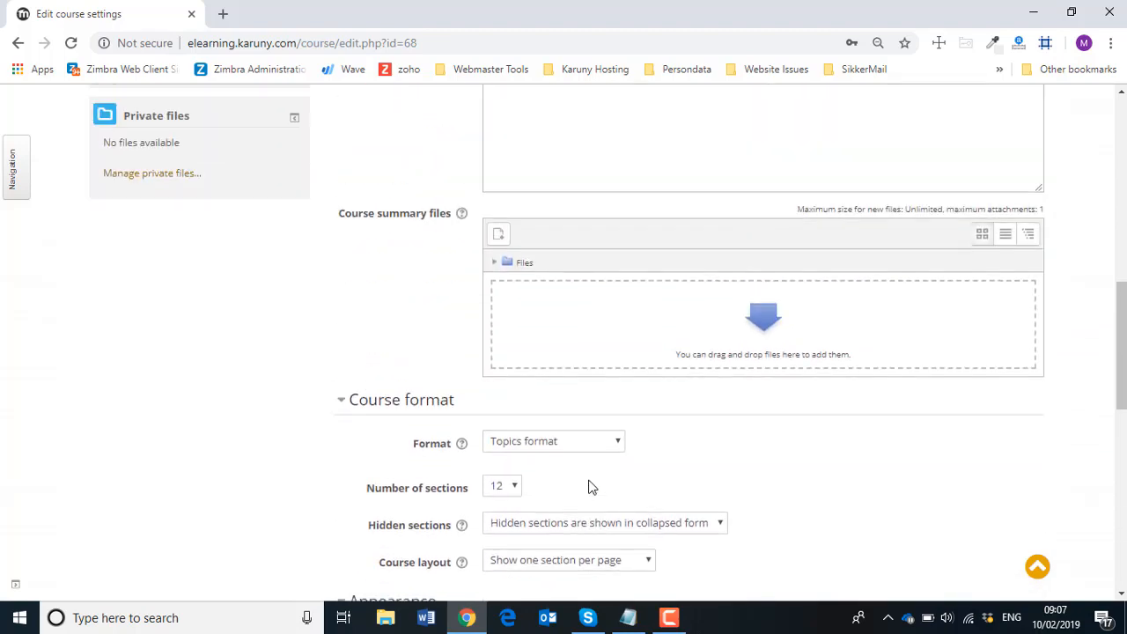
scroll(590, 487, "up", 8)
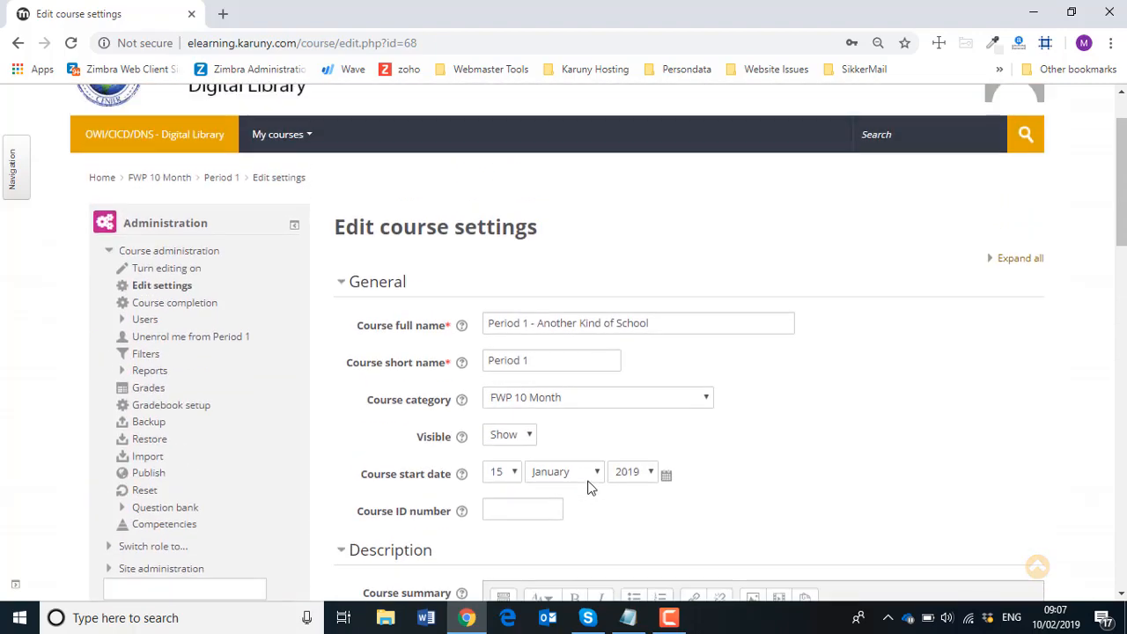
scroll(496, 479, "down", 15)
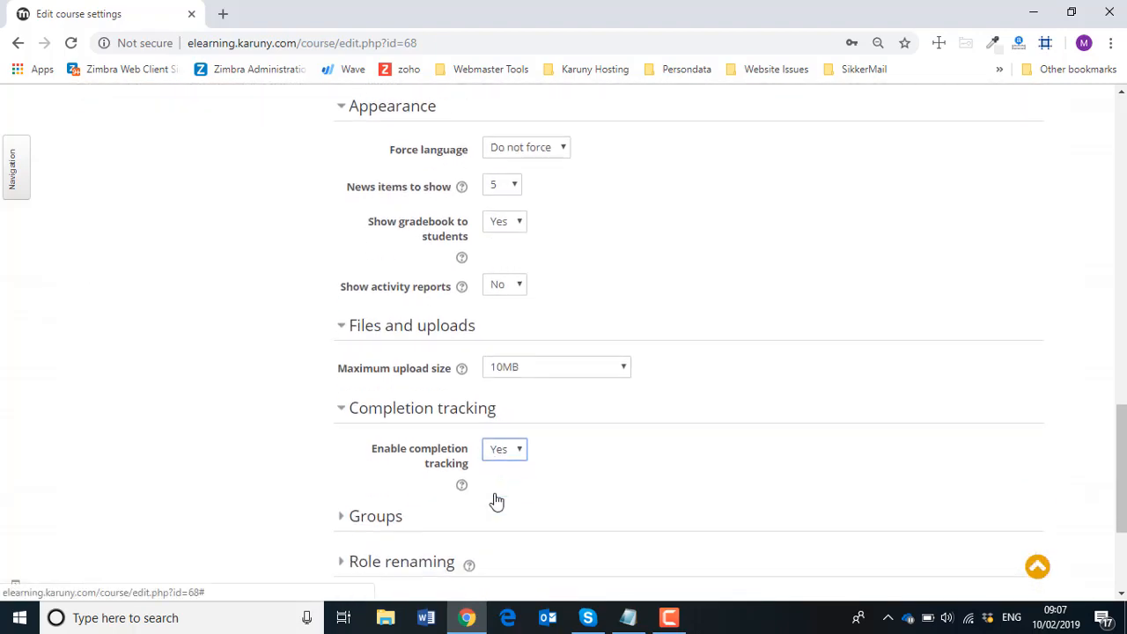
scroll(496, 500, "down", 3)
left_click(531, 465)
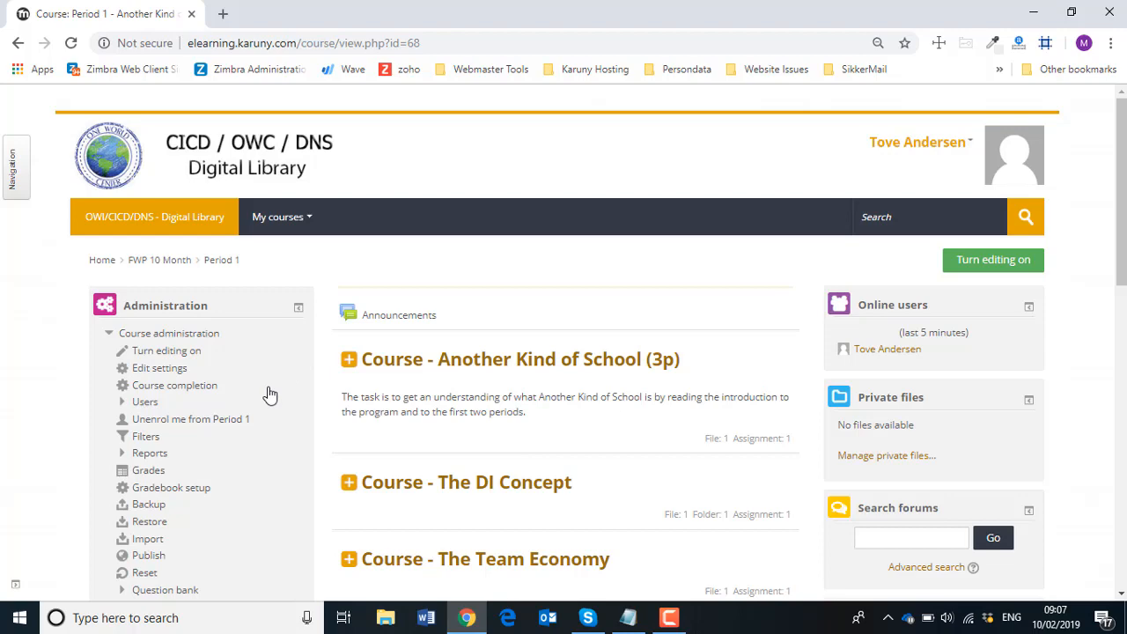
Step: Switch to the Notepad outline, highlight point 3 about task settings for the point system, and minimize the notes
left_click(628, 618)
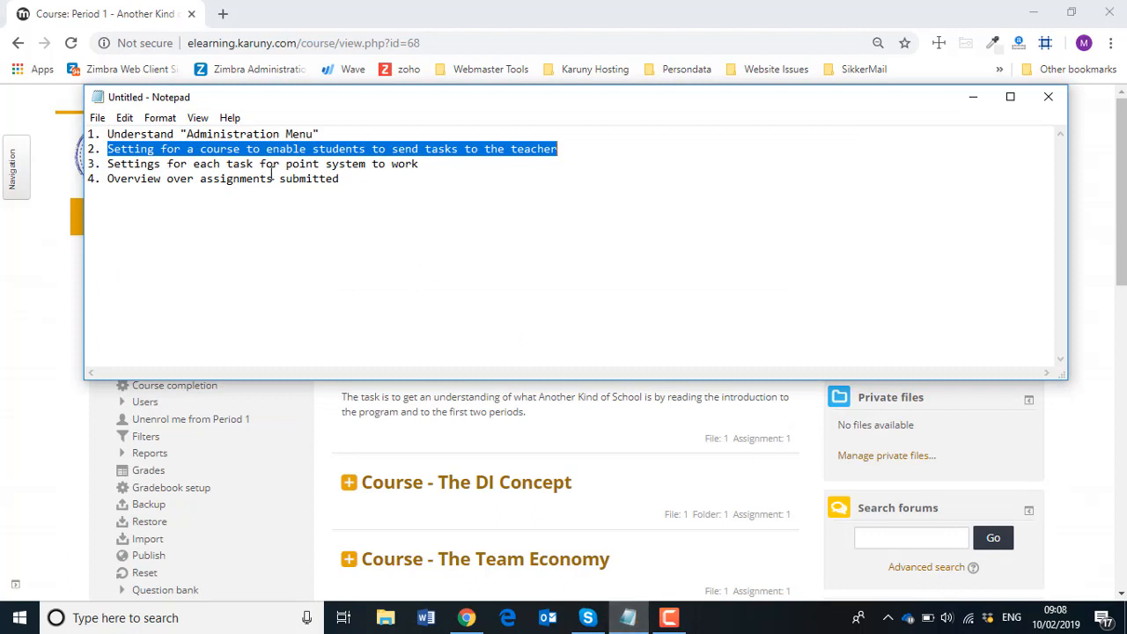
left_click(273, 178)
left_click_drag(422, 164, 81, 166)
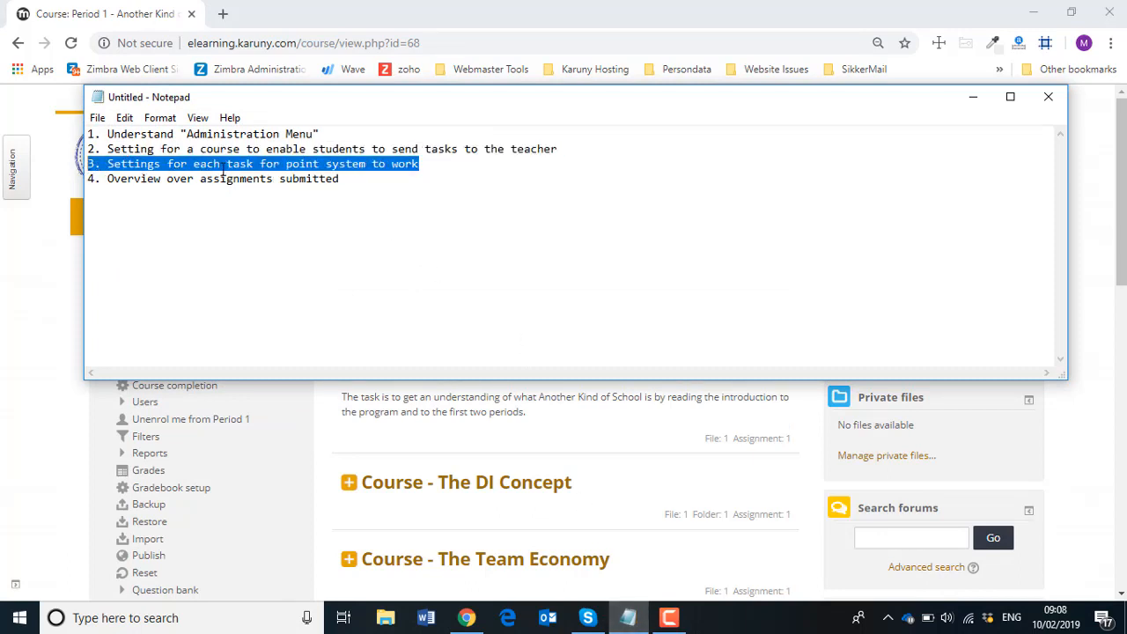
left_click(978, 96)
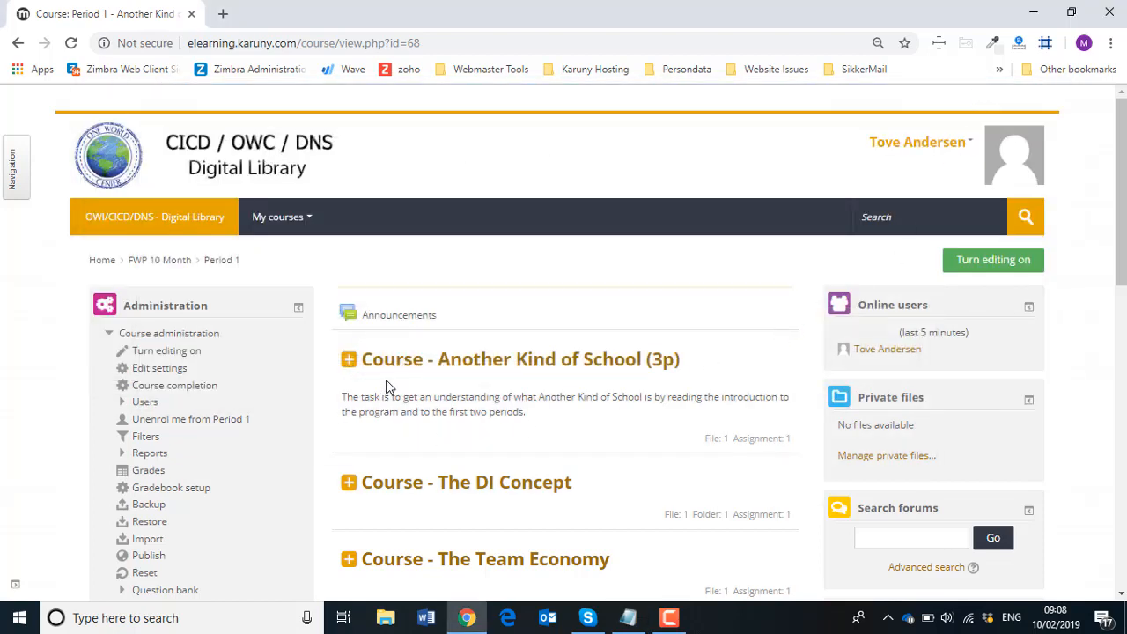
Step: Open the "Course - Another Kind of School (3p)" section and bring its file and assignment into view
left_click(471, 368)
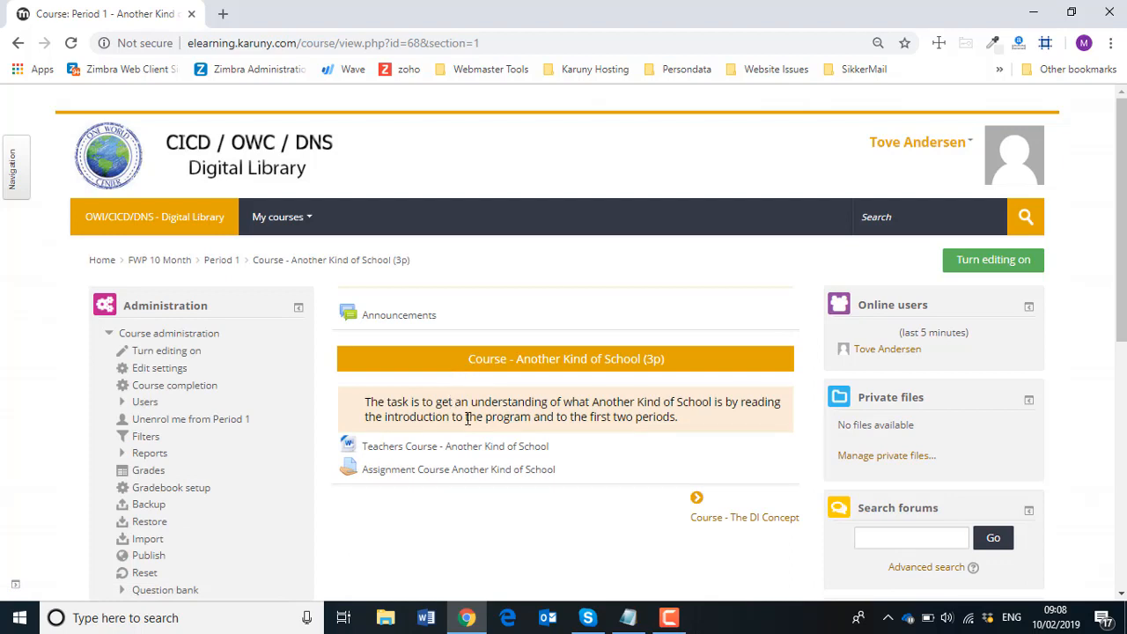
scroll(453, 407, "down", 1)
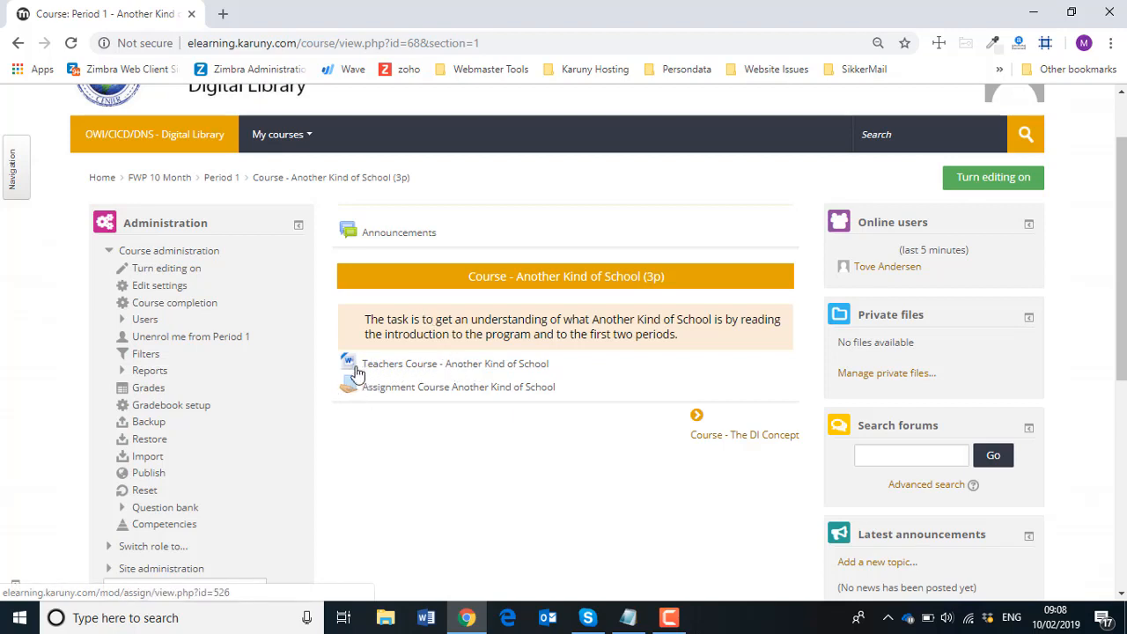
Step: Turn on course editing and open the settings of the Assignment Course Another Kind of School activity
left_click(970, 182)
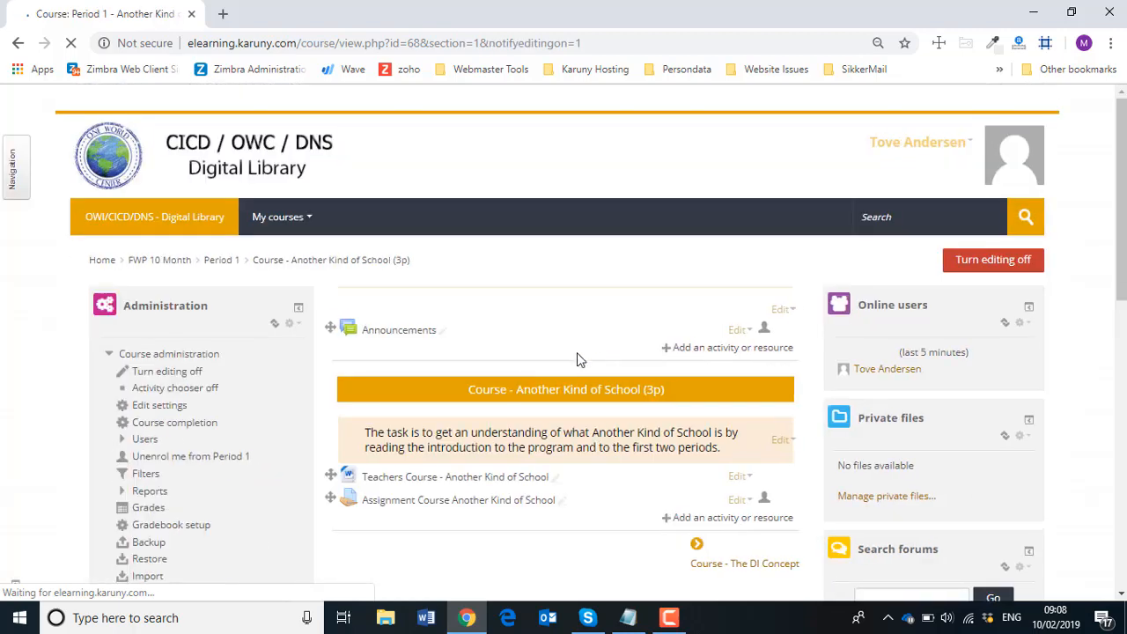
scroll(577, 353, "down", 2)
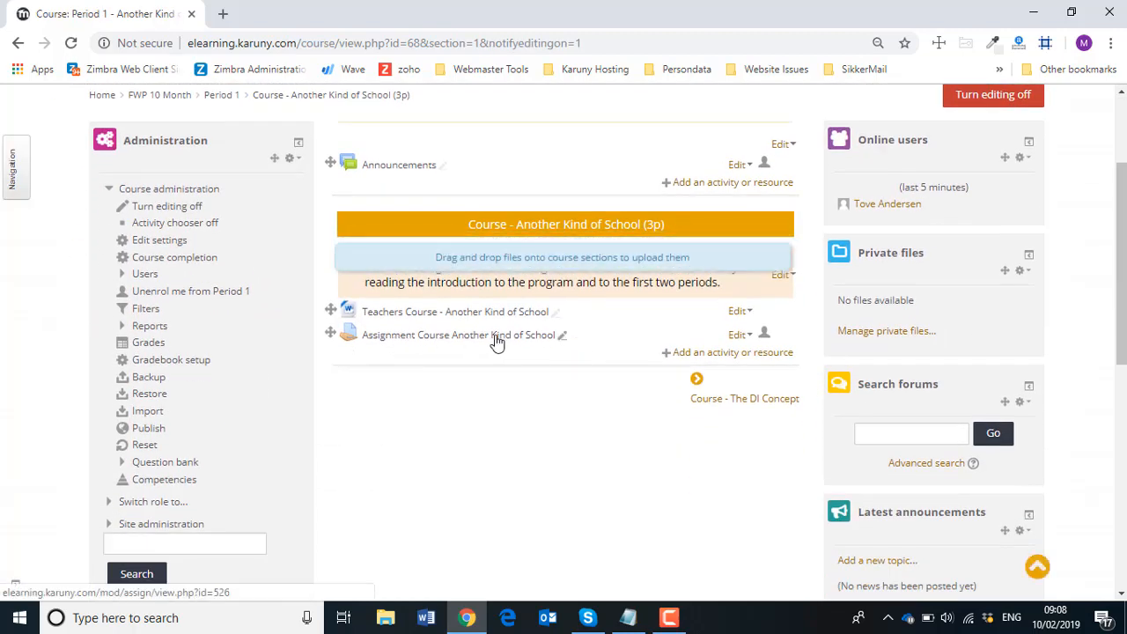
left_click(743, 336)
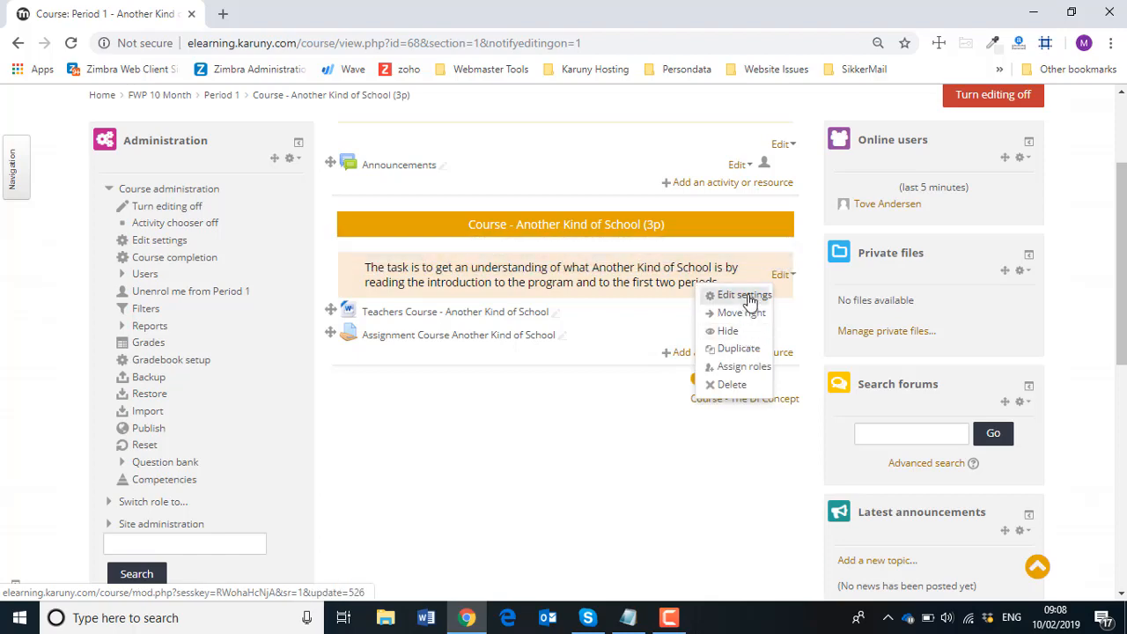
left_click(744, 296)
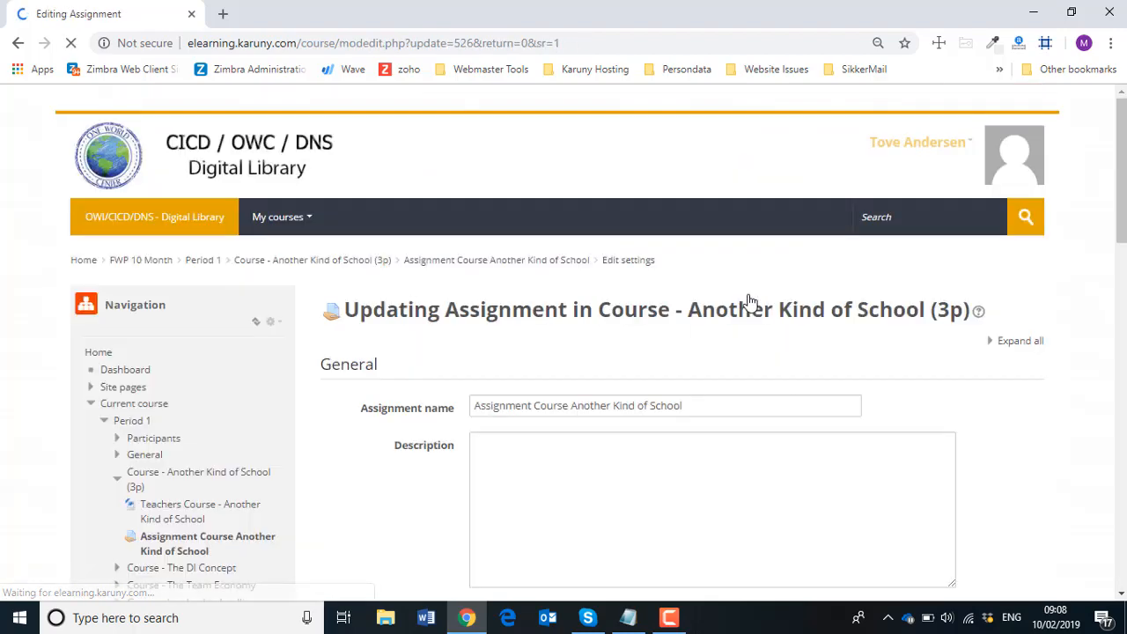
Step: Review the assignment's Availability and Submission types settings, including the available Maximum submission size options
scroll(359, 436, "down", 4)
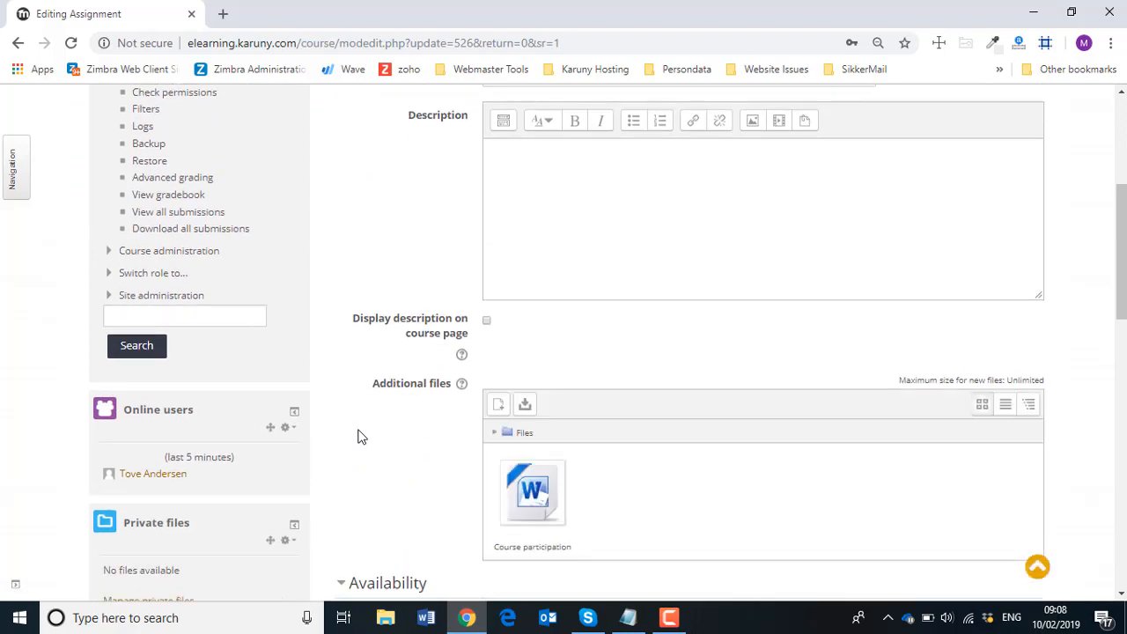
scroll(360, 436, "down", 3)
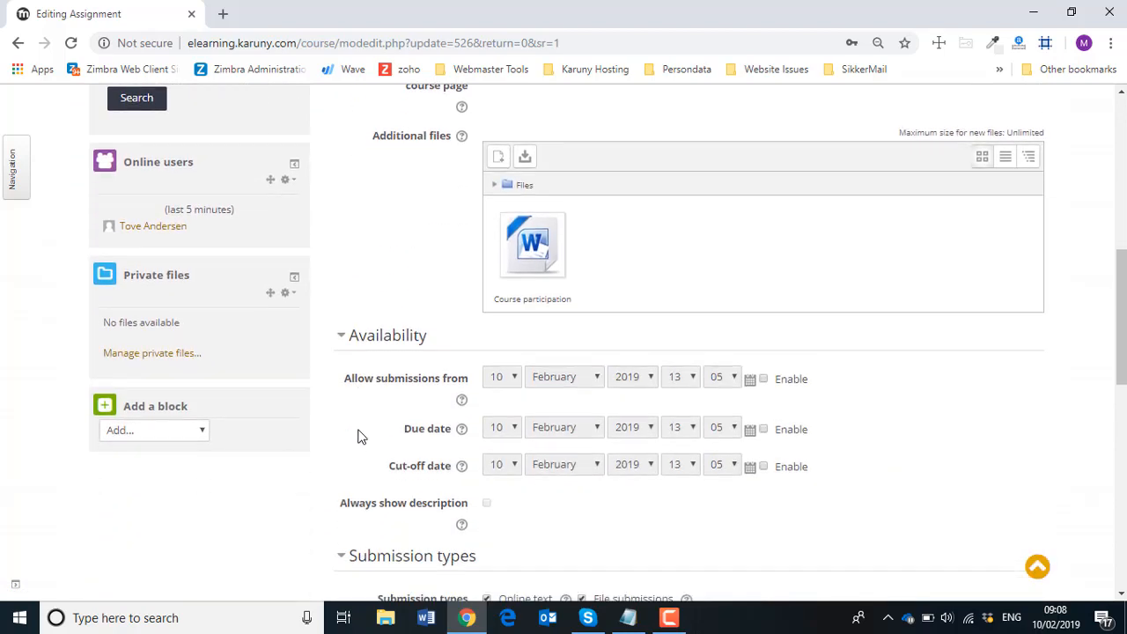
scroll(360, 436, "down", 1)
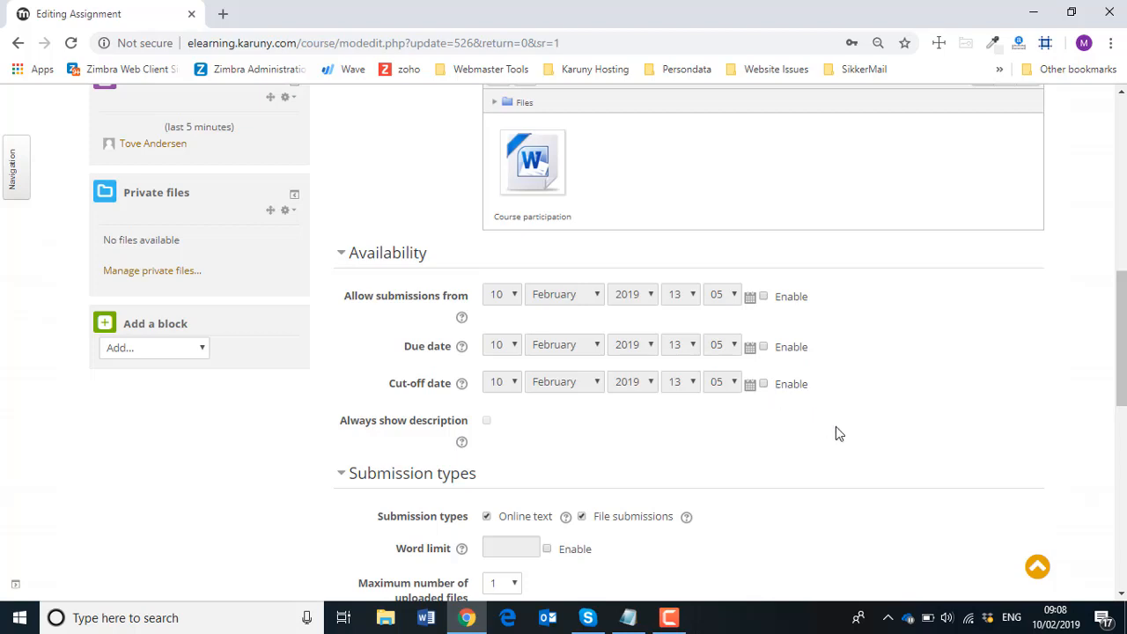
scroll(835, 427, "down", 2)
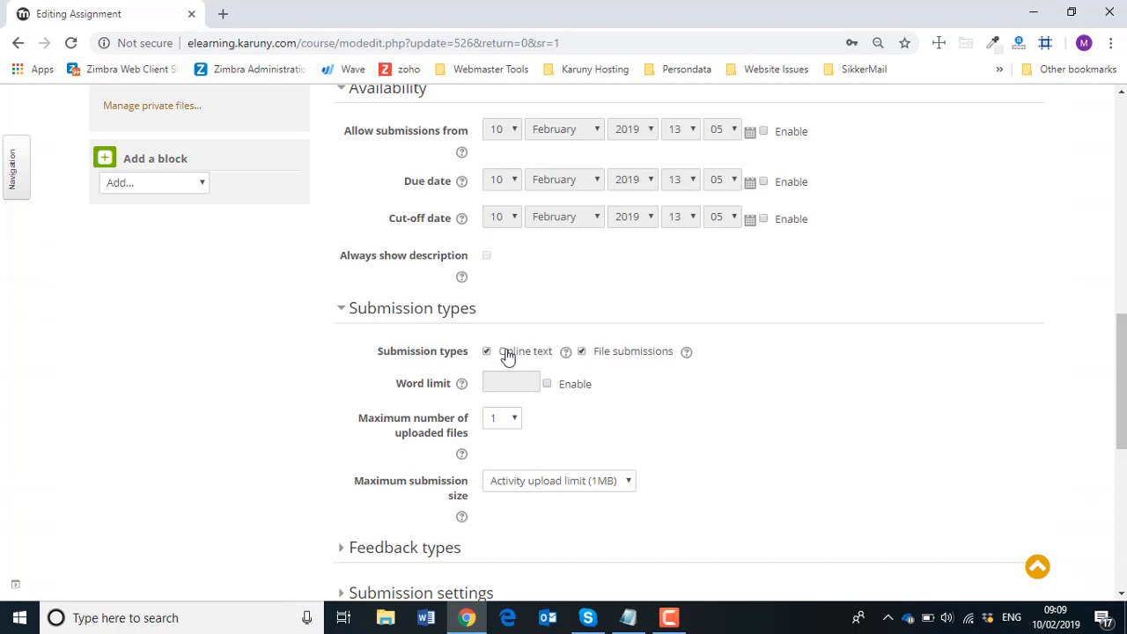
left_click(627, 482)
left_click(697, 488)
scroll(694, 487, "down", 2)
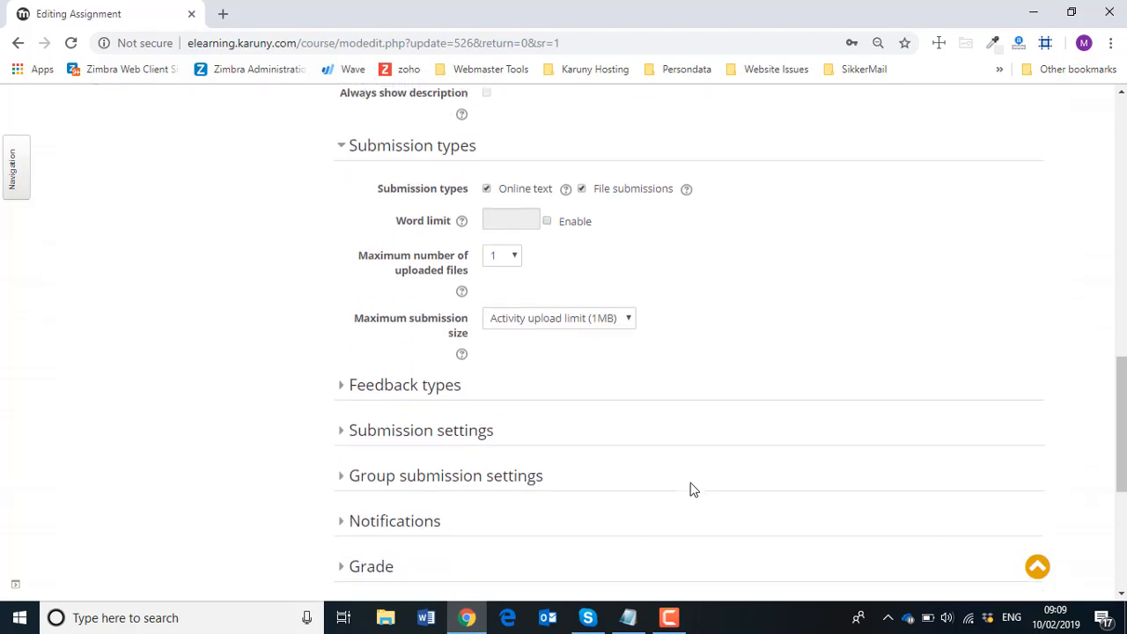
left_click(528, 322)
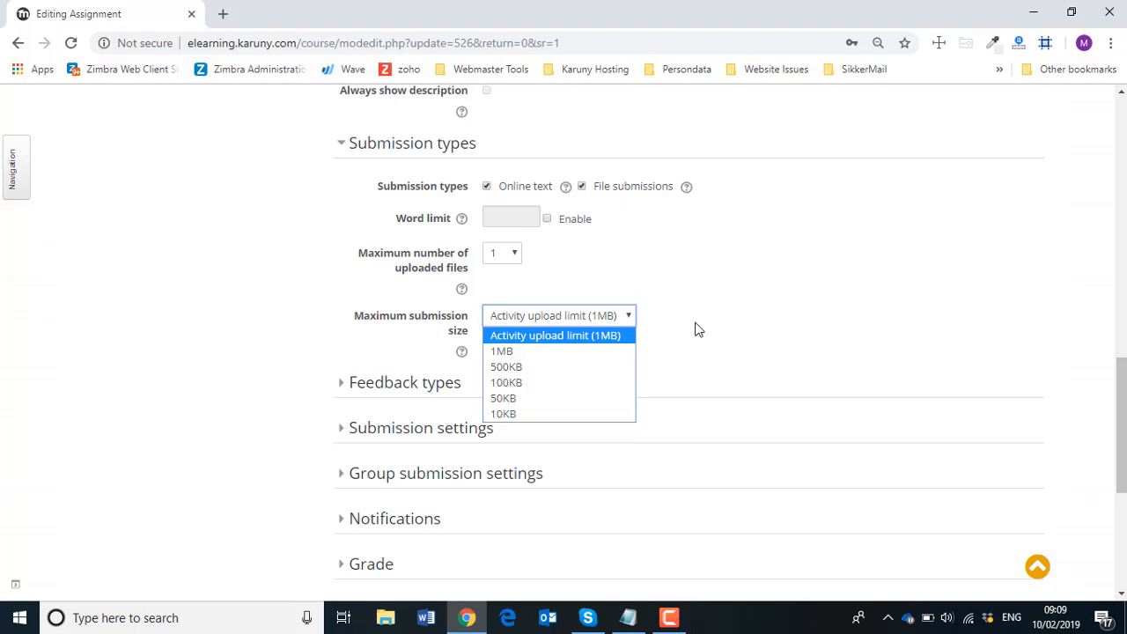
left_click(628, 322)
Step: Expand Feedback types and enable Feedback files for the assignment
scroll(631, 368, "down", 1)
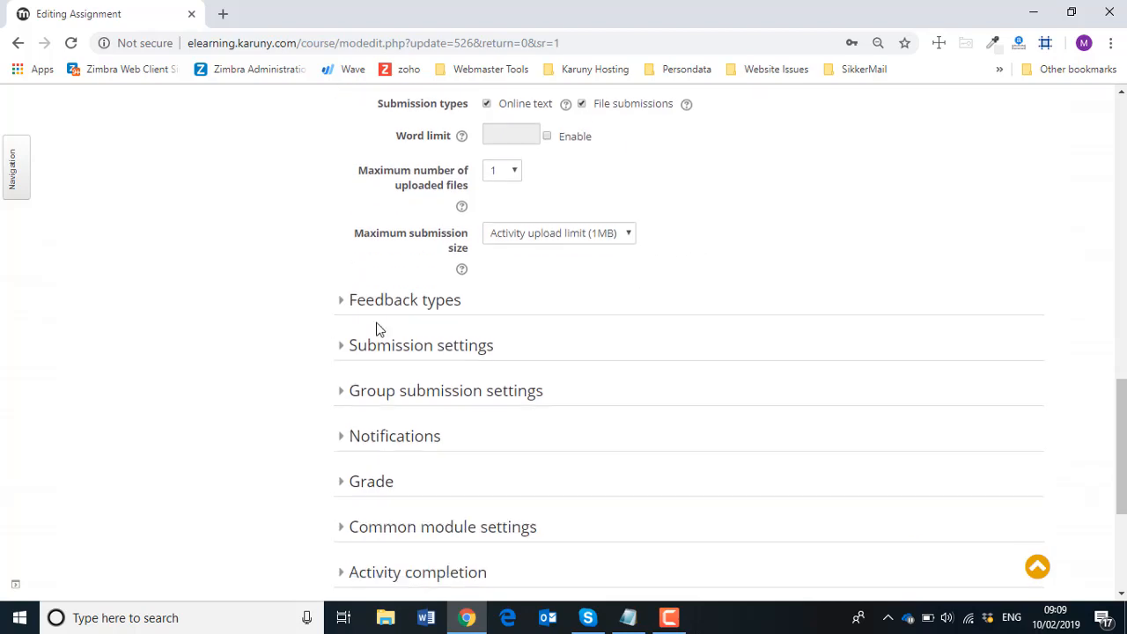
left_click(344, 306)
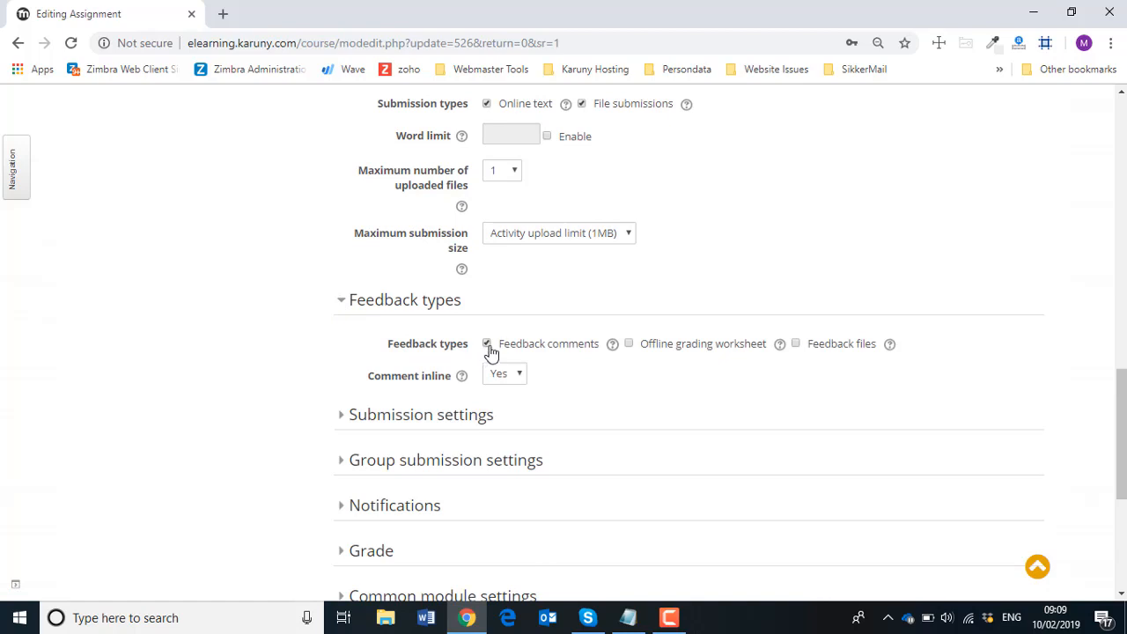
left_click(797, 345)
Step: Expand the assignment's Submission settings and Notifications sections and review their options
scroll(409, 364, "down", 1)
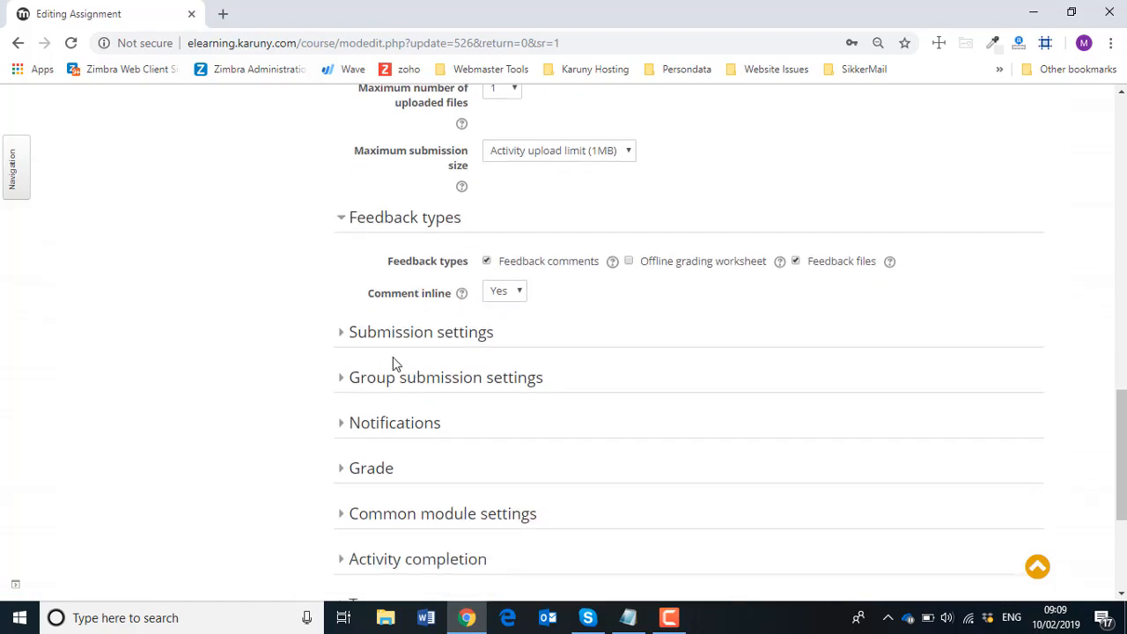
left_click(342, 338)
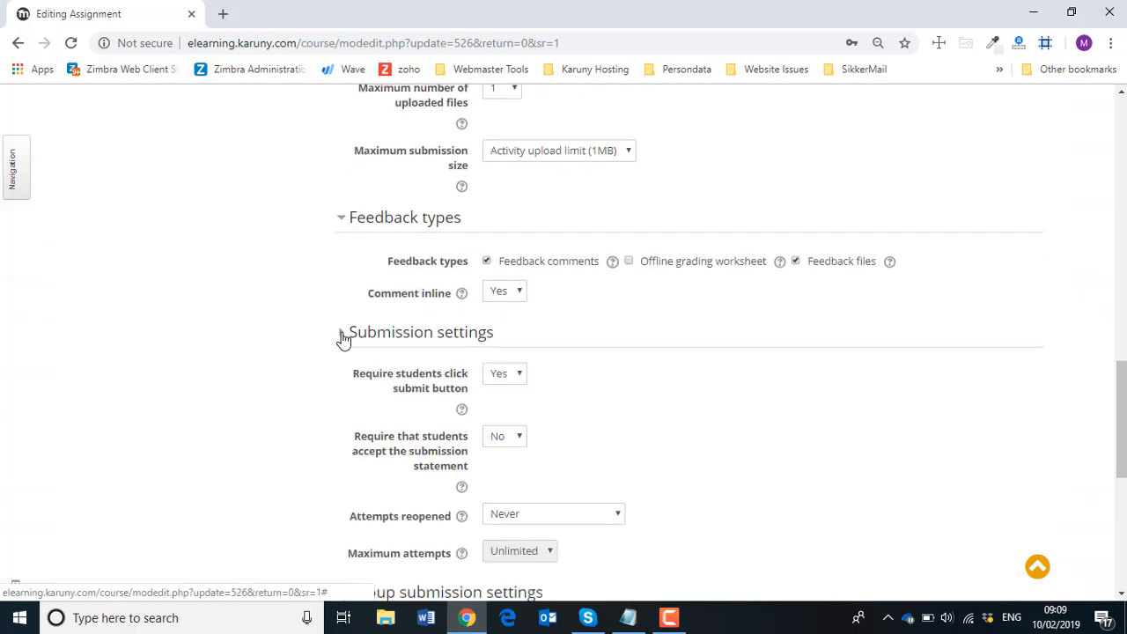
scroll(318, 352, "down", 1)
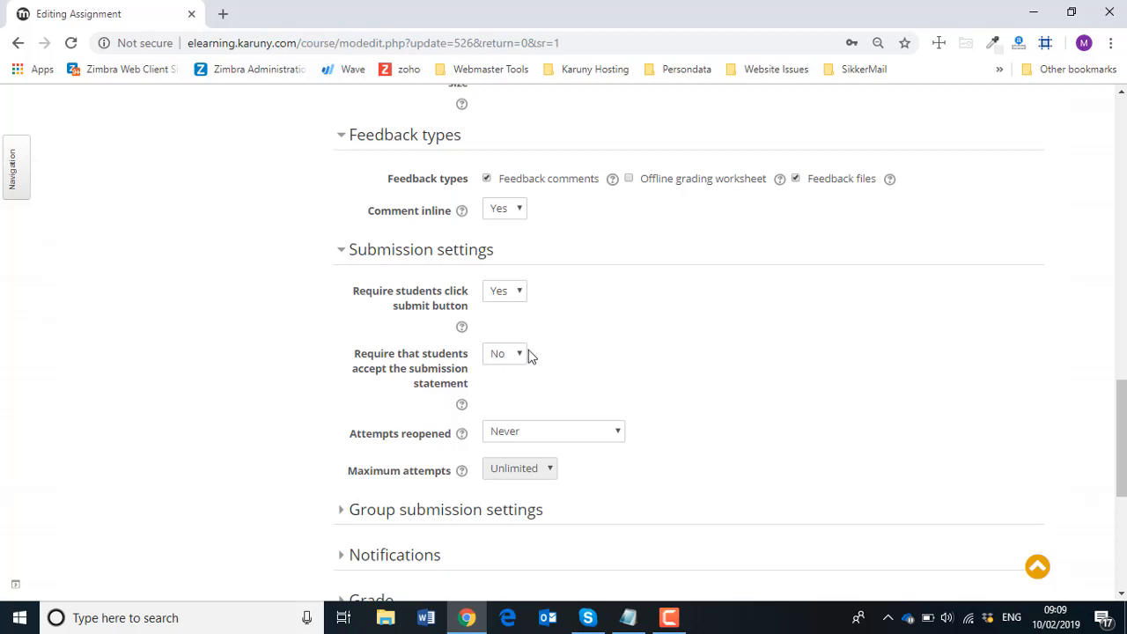
scroll(551, 355, "down", 1)
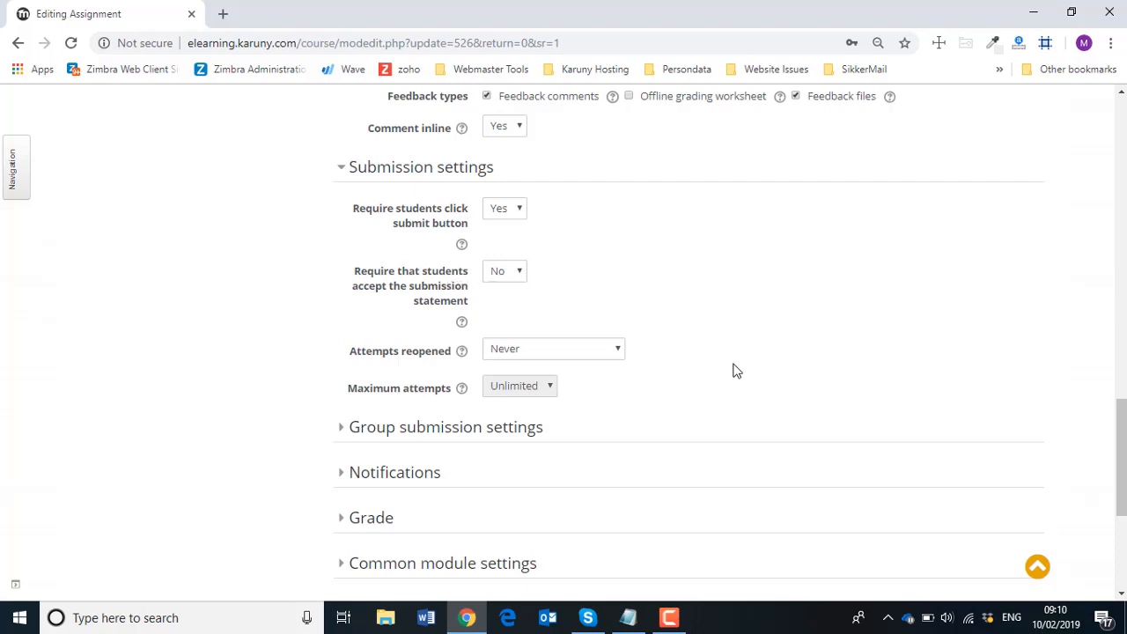
scroll(732, 368, "down", 1)
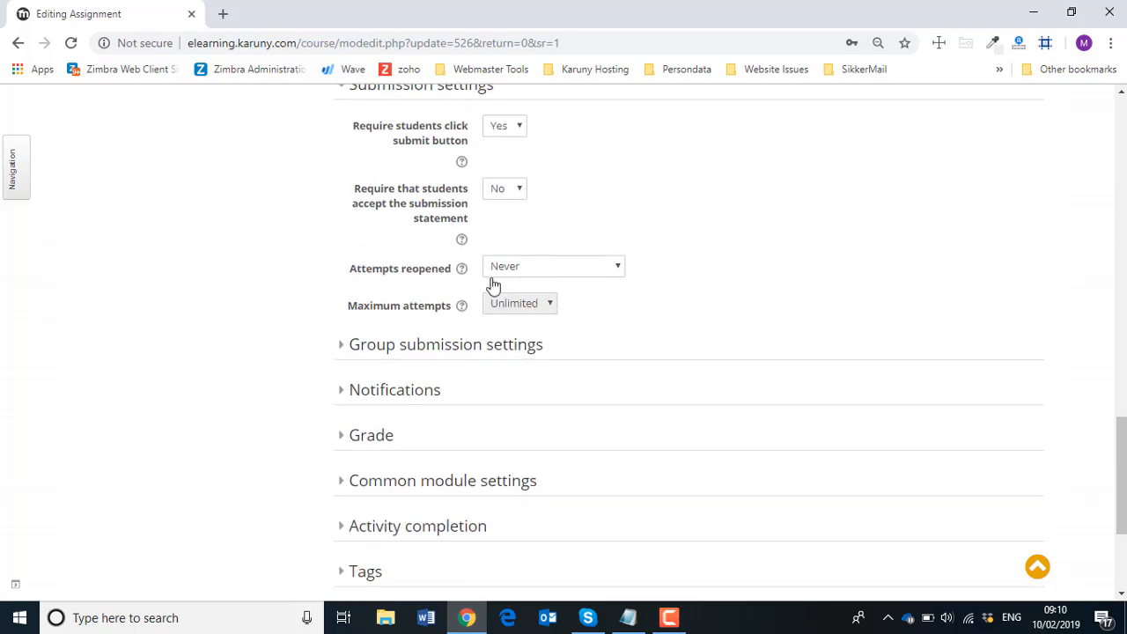
scroll(648, 333, "down", 1)
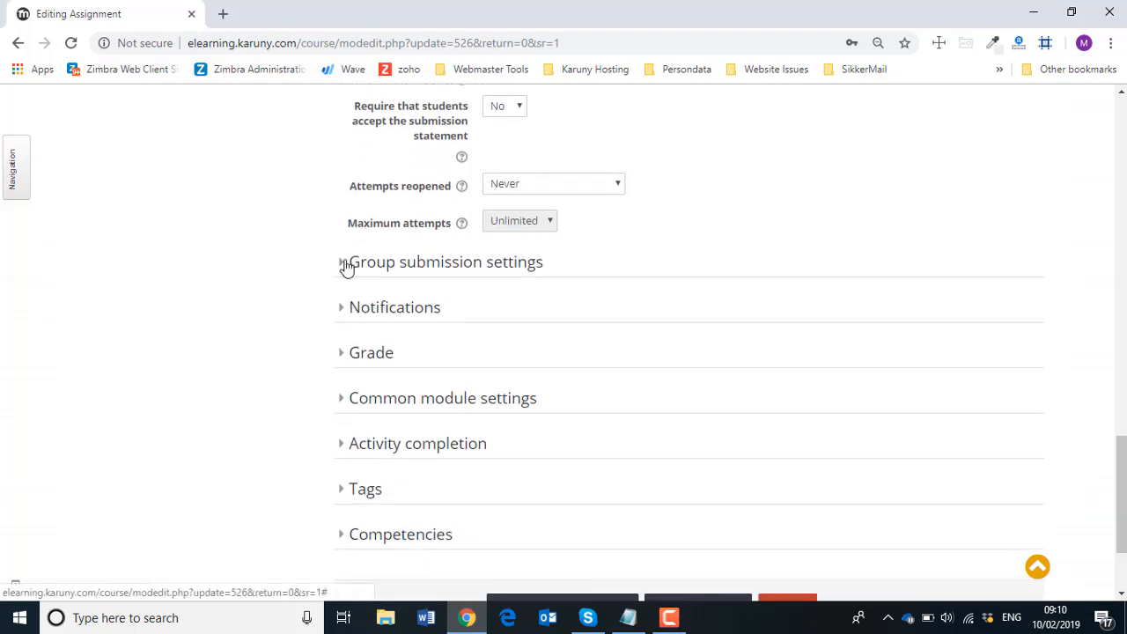
left_click(342, 310)
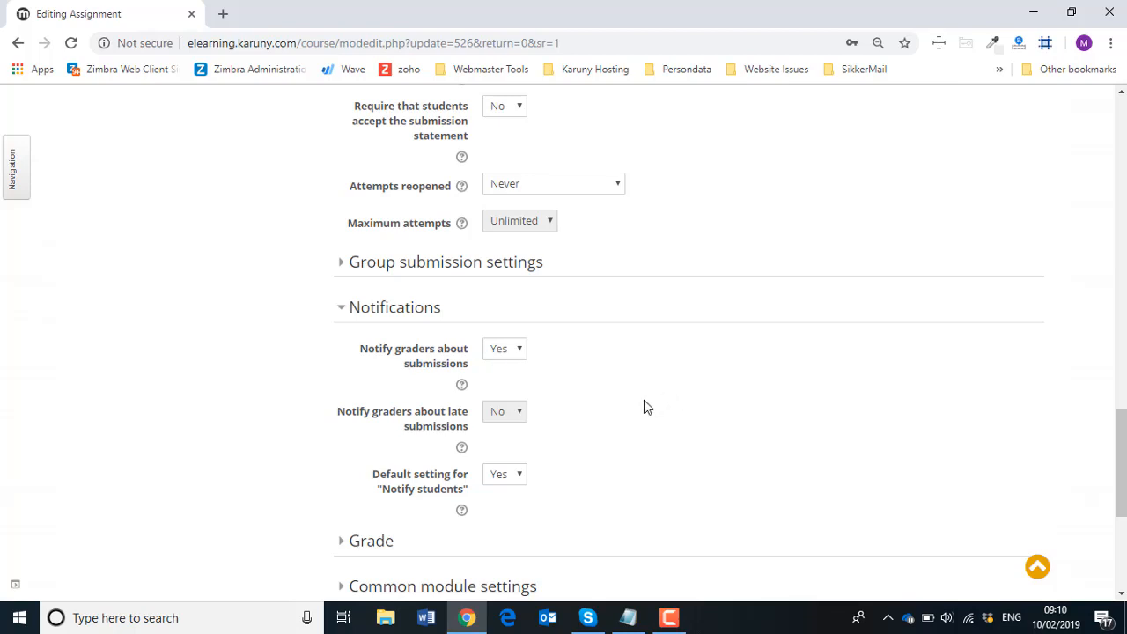
Step: Expand the Grade section and check the maximum grade, grade to pass and grade category options, keeping Courses
scroll(644, 406, "down", 2)
scroll(644, 406, "down", 1)
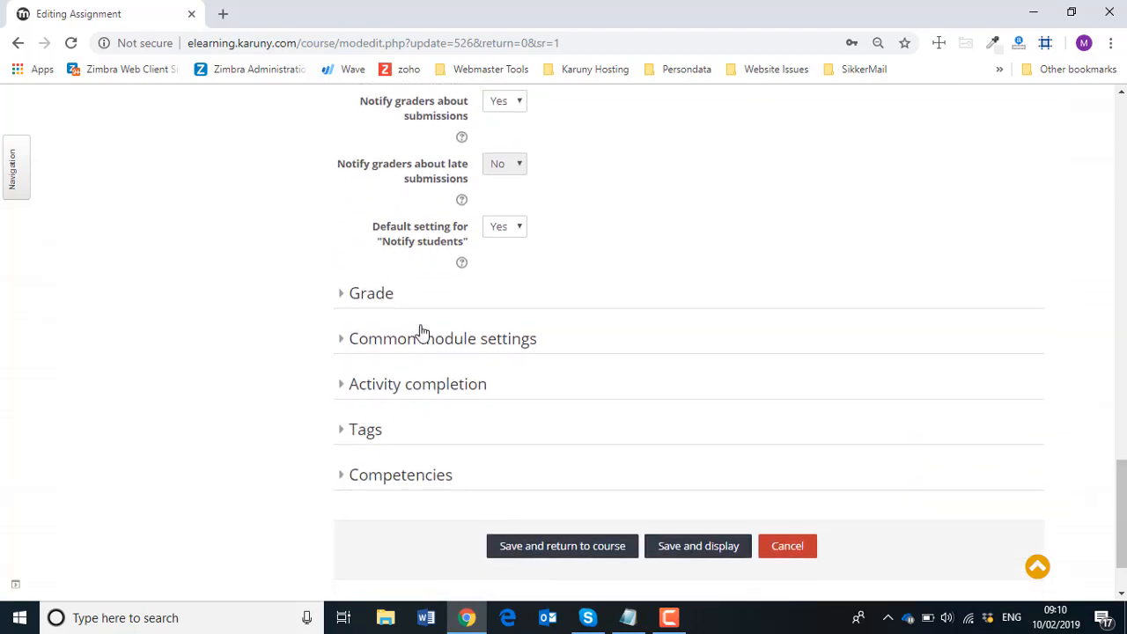
left_click(343, 299)
scroll(331, 316, "down", 1)
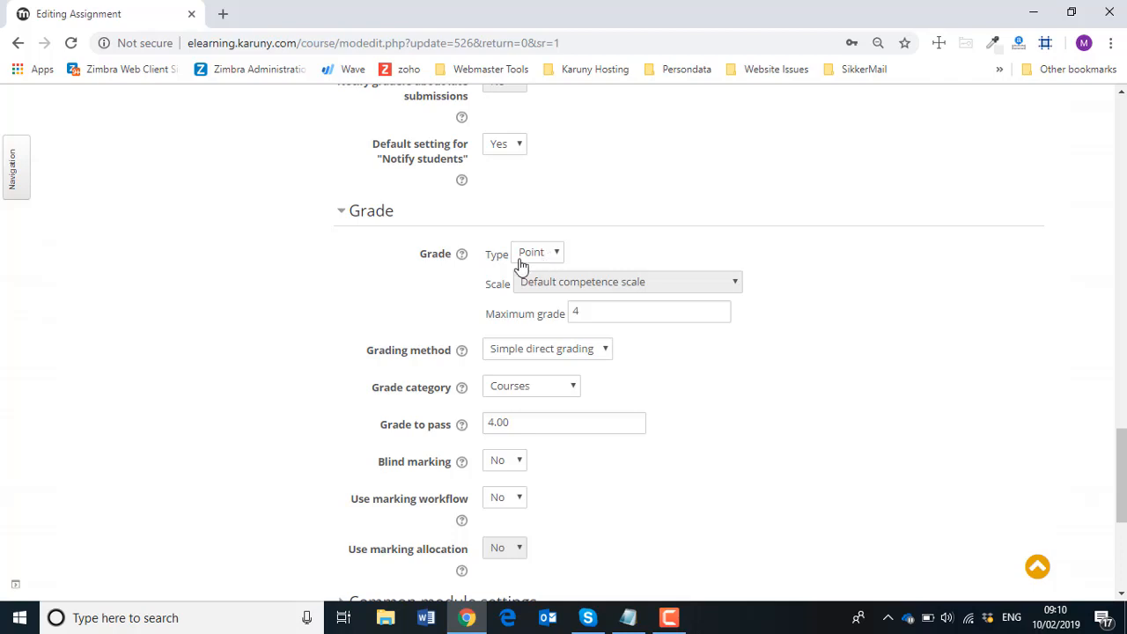
double_click(575, 311)
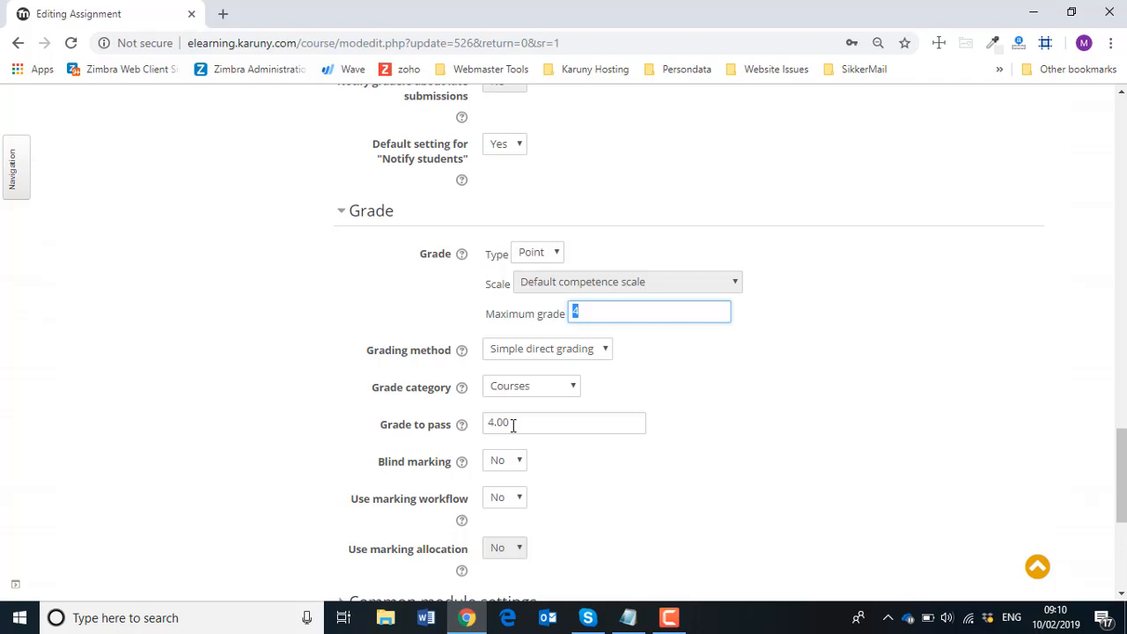
left_click(577, 315)
left_click(528, 416)
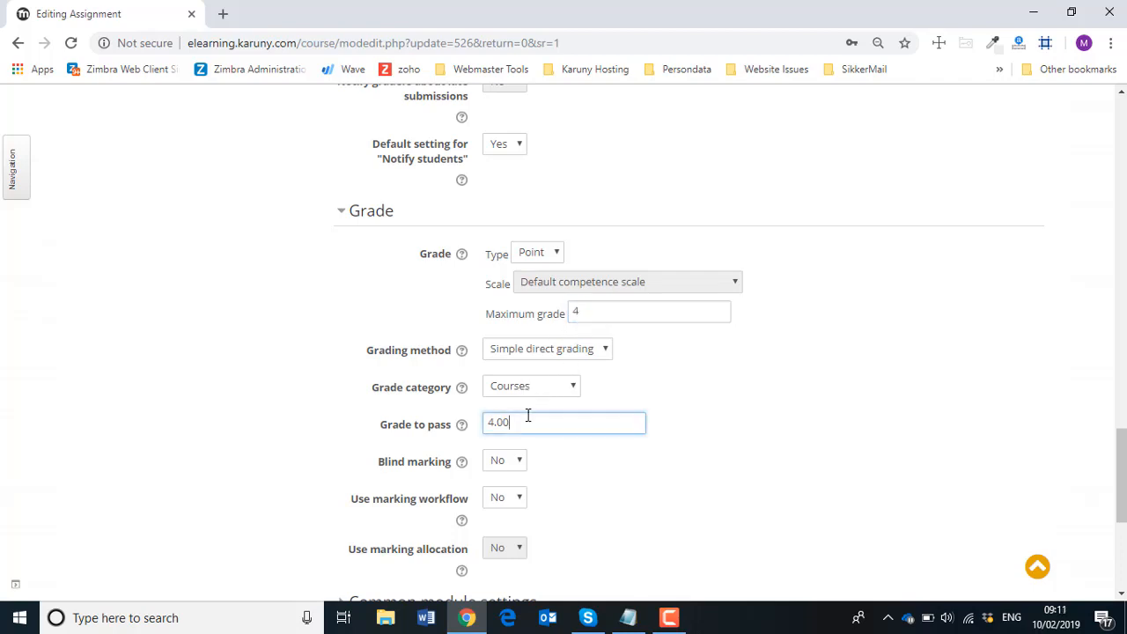
left_click(575, 390)
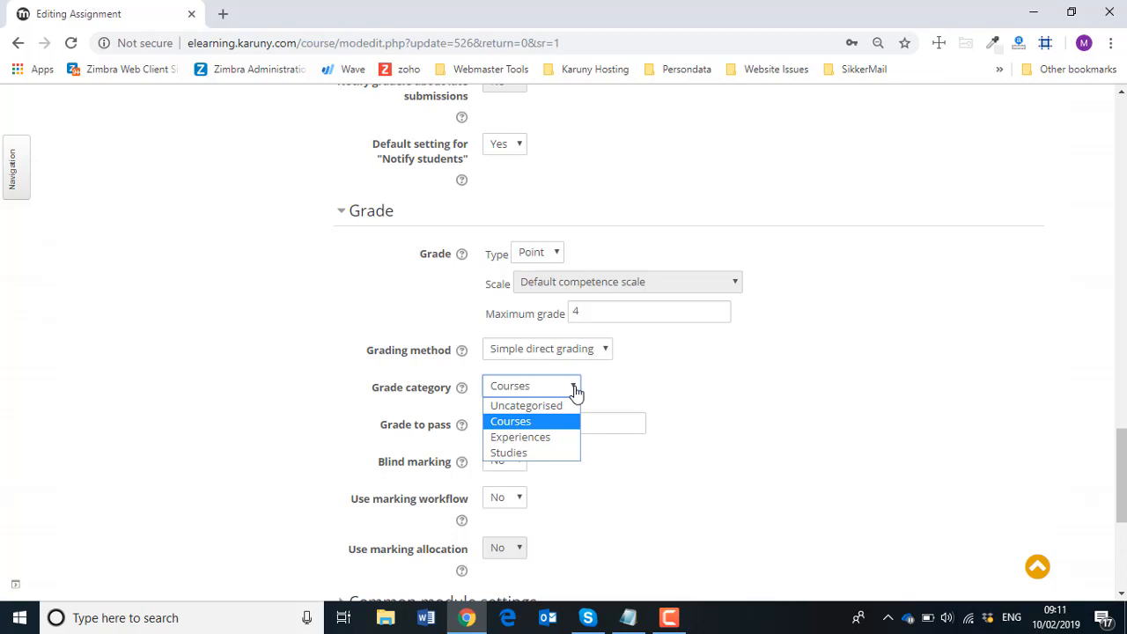
left_click(777, 408)
Step: Expand the Common module settings, Activity completion, Tags and Competencies sections to examine their options
scroll(718, 426, "down", 3)
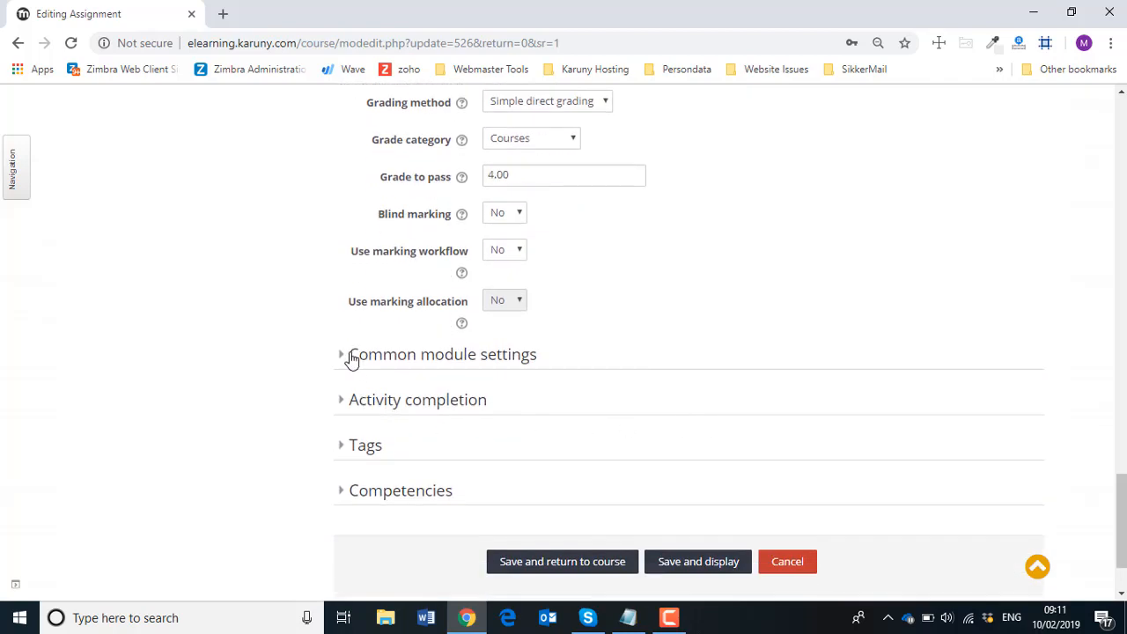
left_click(341, 361)
scroll(340, 363, "down", 2)
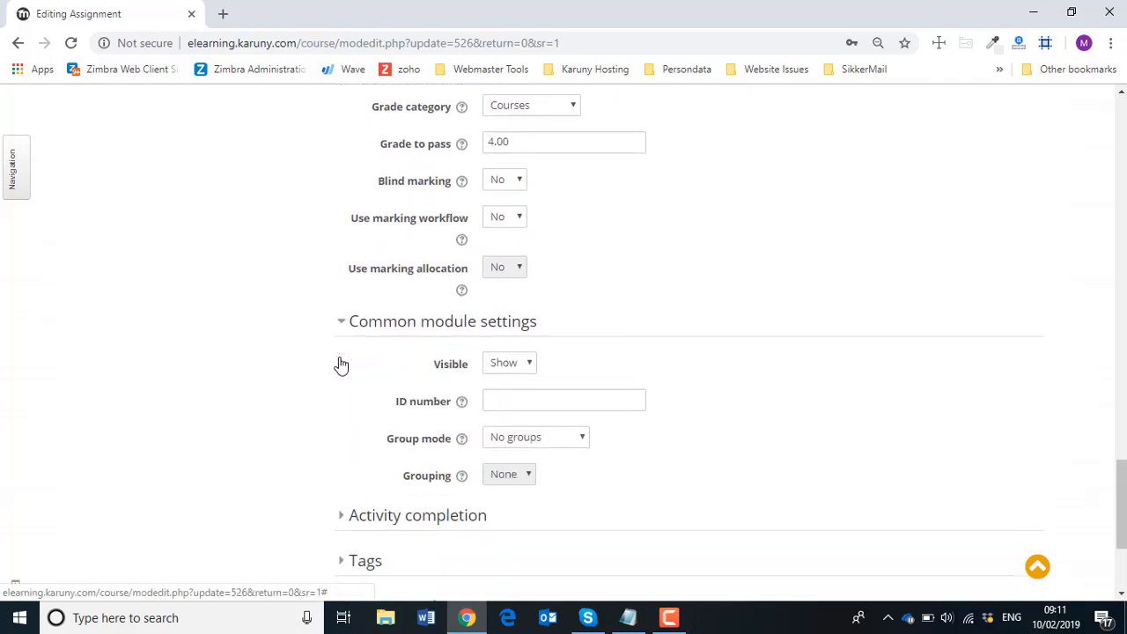
left_click(344, 386)
scroll(345, 396, "down", 2)
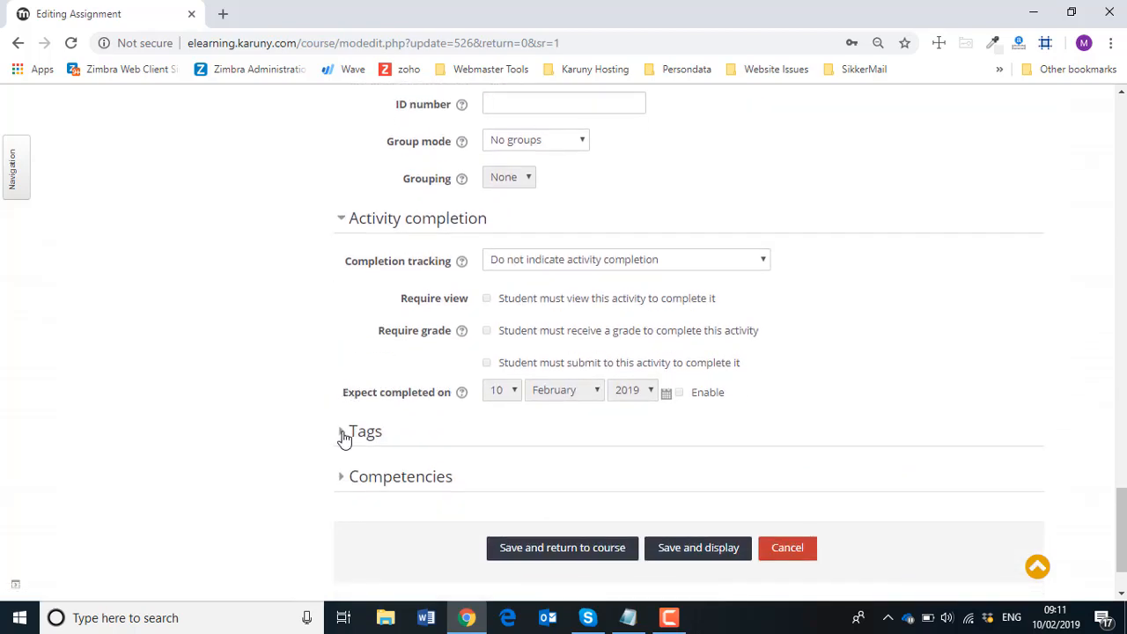
left_click(342, 432)
scroll(342, 436, "down", 2)
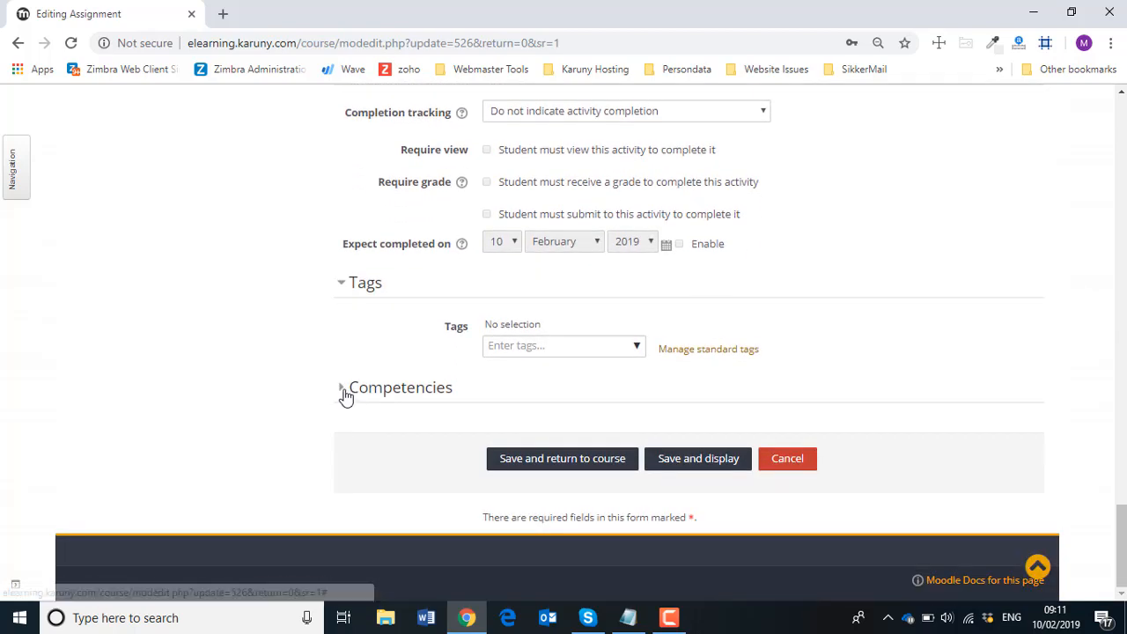
left_click(345, 396)
Step: Save the assignment settings and return to the course
scroll(345, 396, "up", 8)
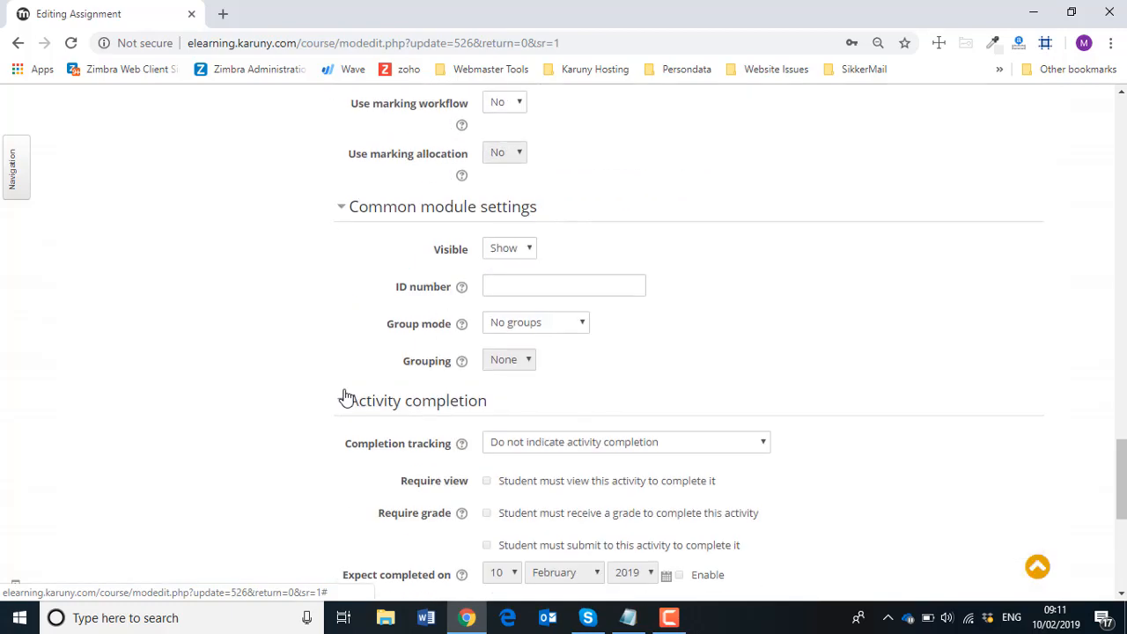
scroll(345, 399, "up", 4)
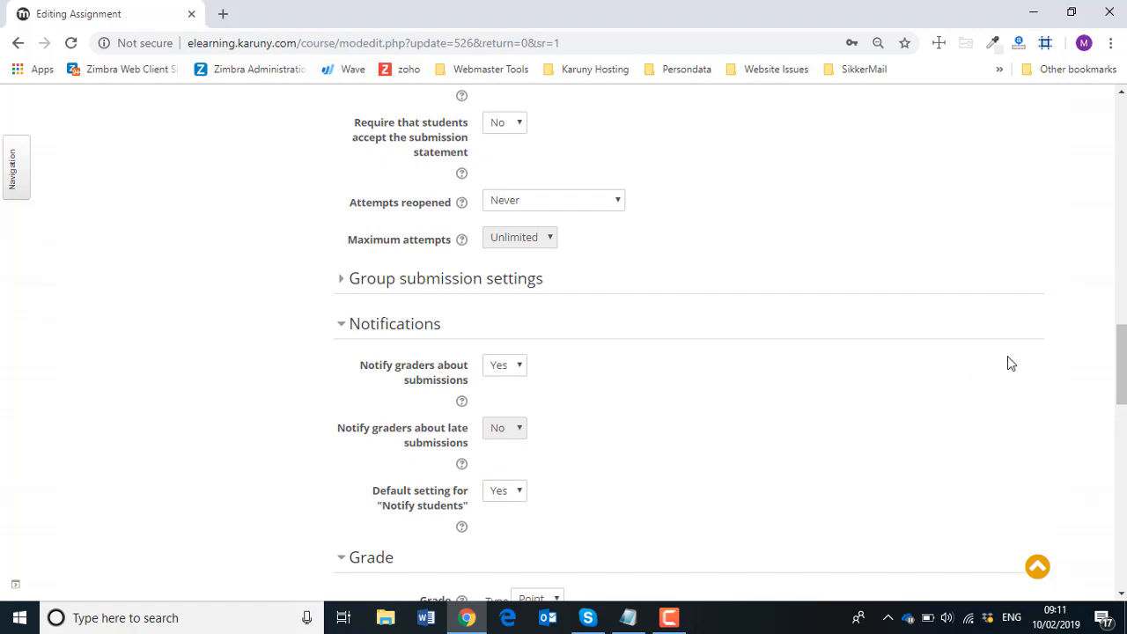
left_click_drag(1122, 372, 1123, 553)
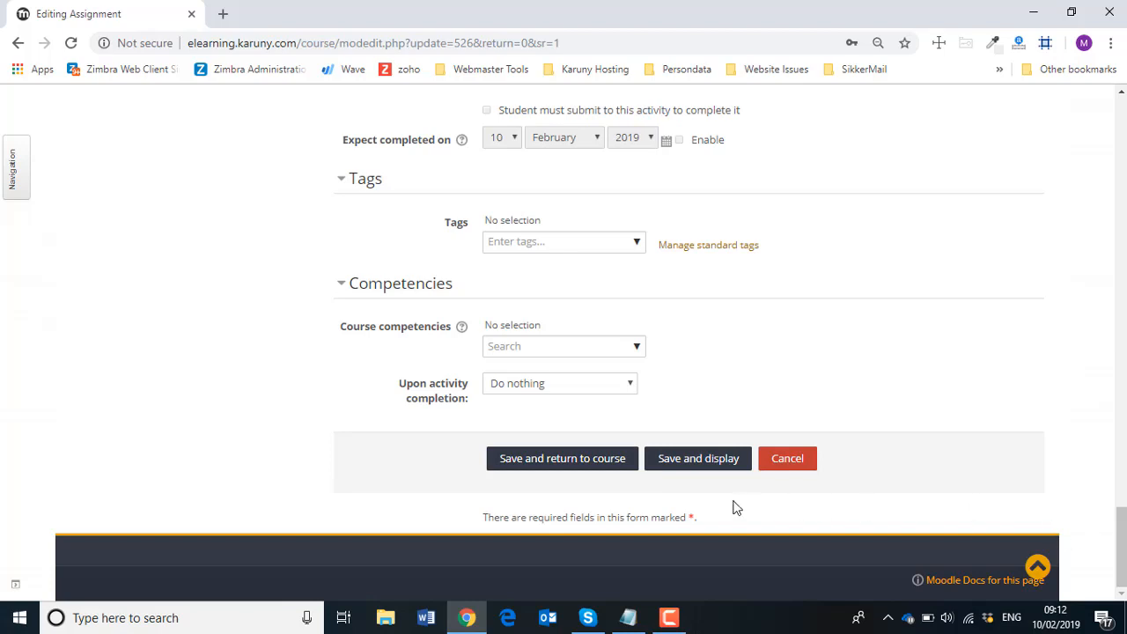
left_click(574, 458)
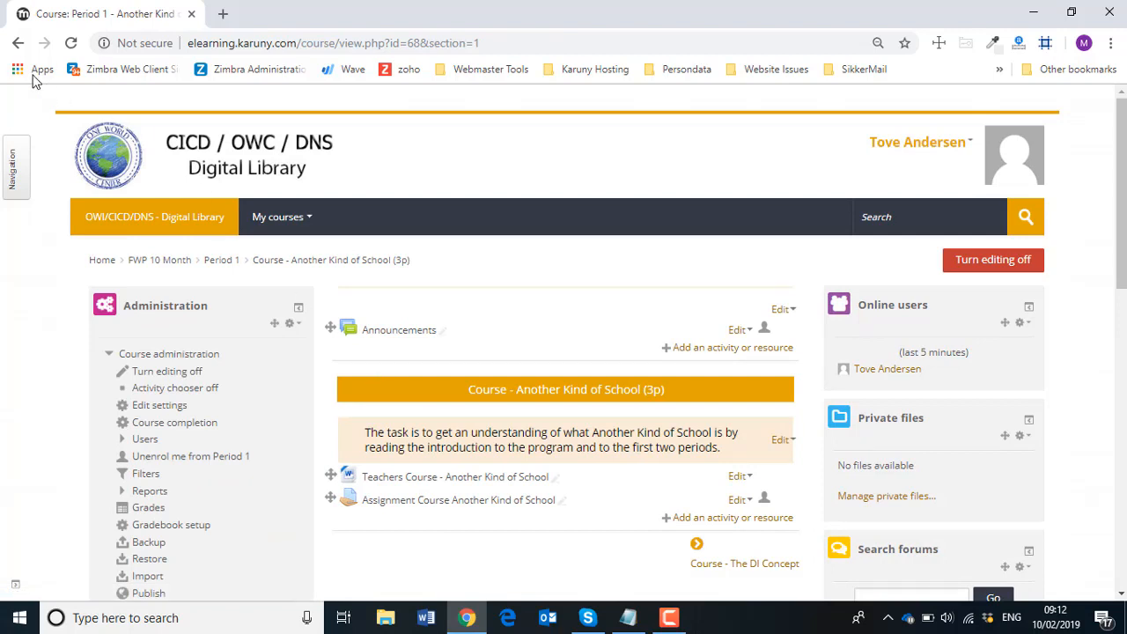
Step: Go back to the assignment's settings page and open the full Period 1 course from there
left_click(15, 44)
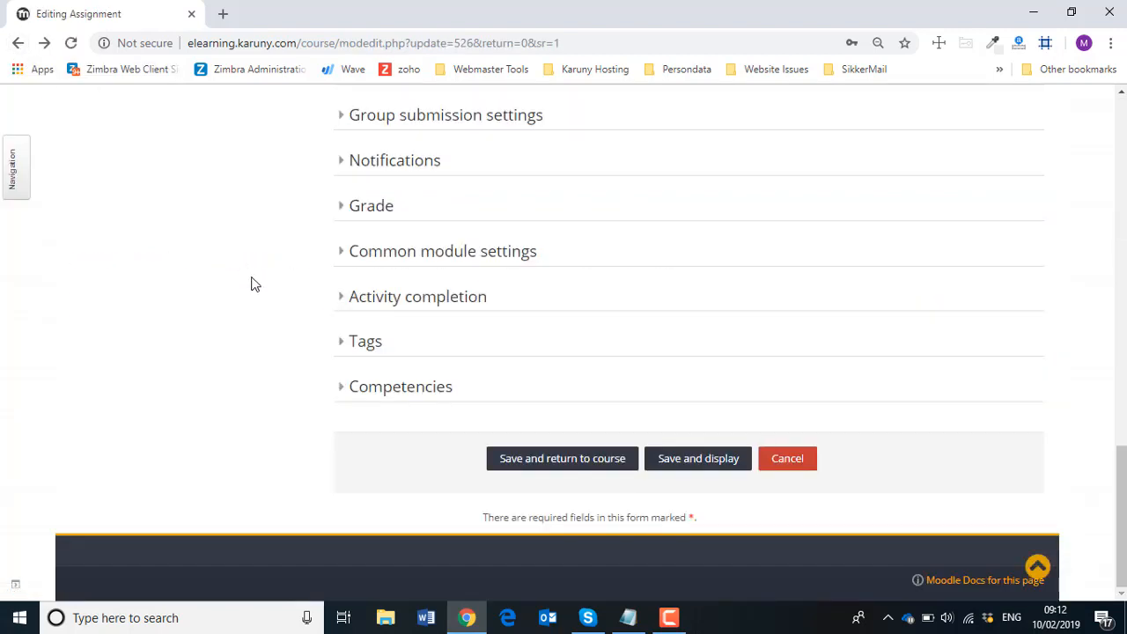
scroll(260, 281, "up", 12)
scroll(260, 280, "up", 4)
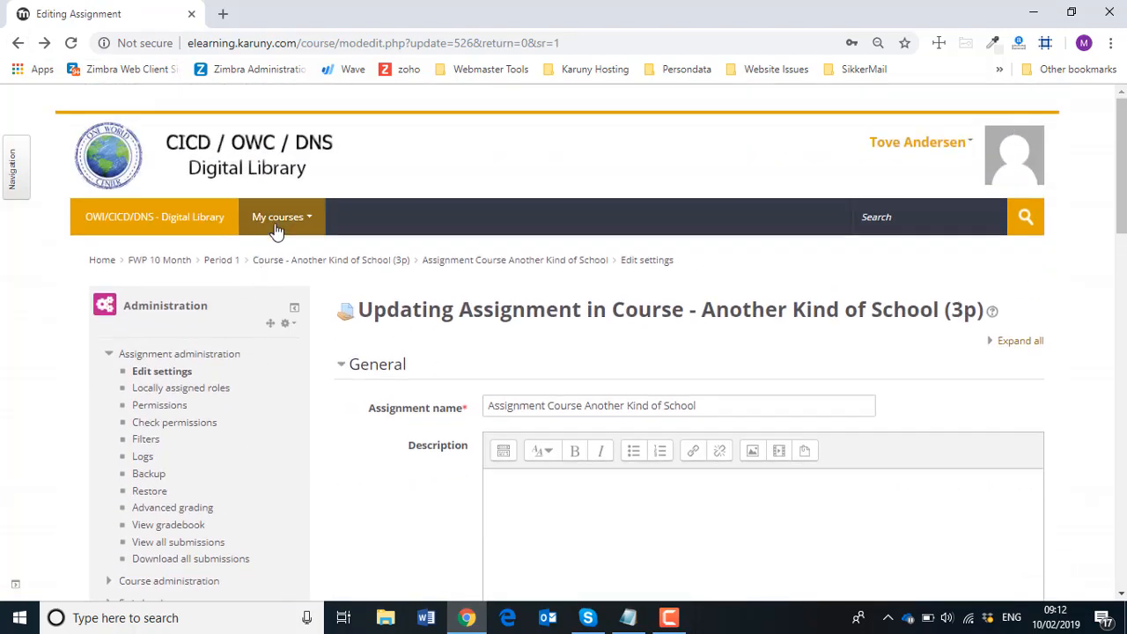
left_click(278, 221)
left_click(277, 253)
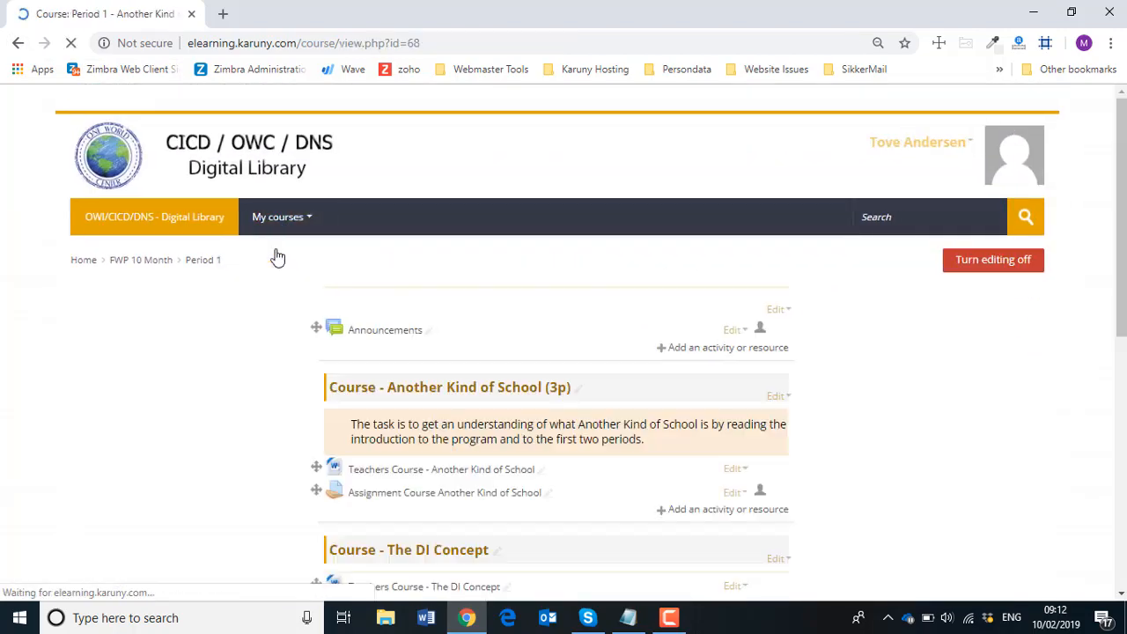
Step: Open the "Course - What does it take to stay healthy?" topic for editing and append "(3p" to its section name
scroll(317, 341, "down", 6)
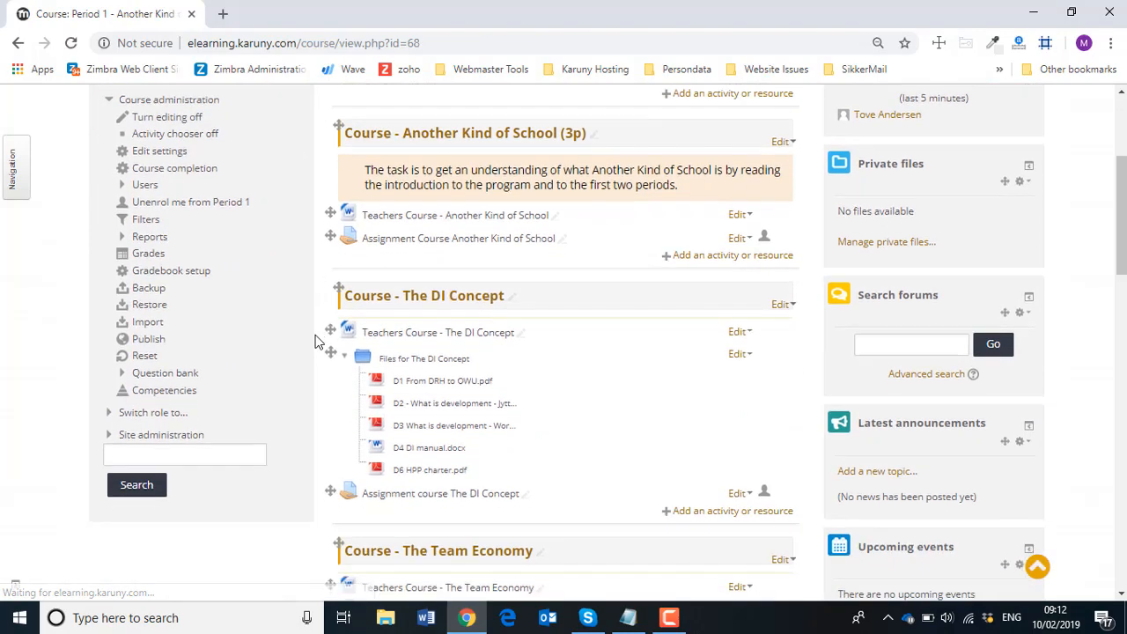
scroll(317, 342, "down", 3)
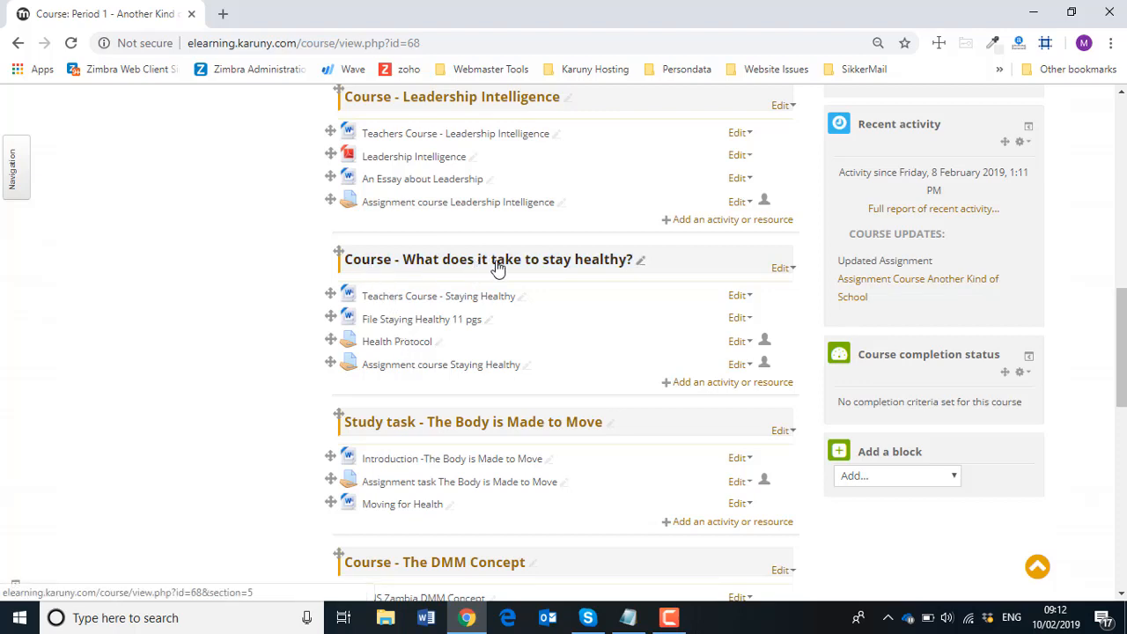
left_click(783, 269)
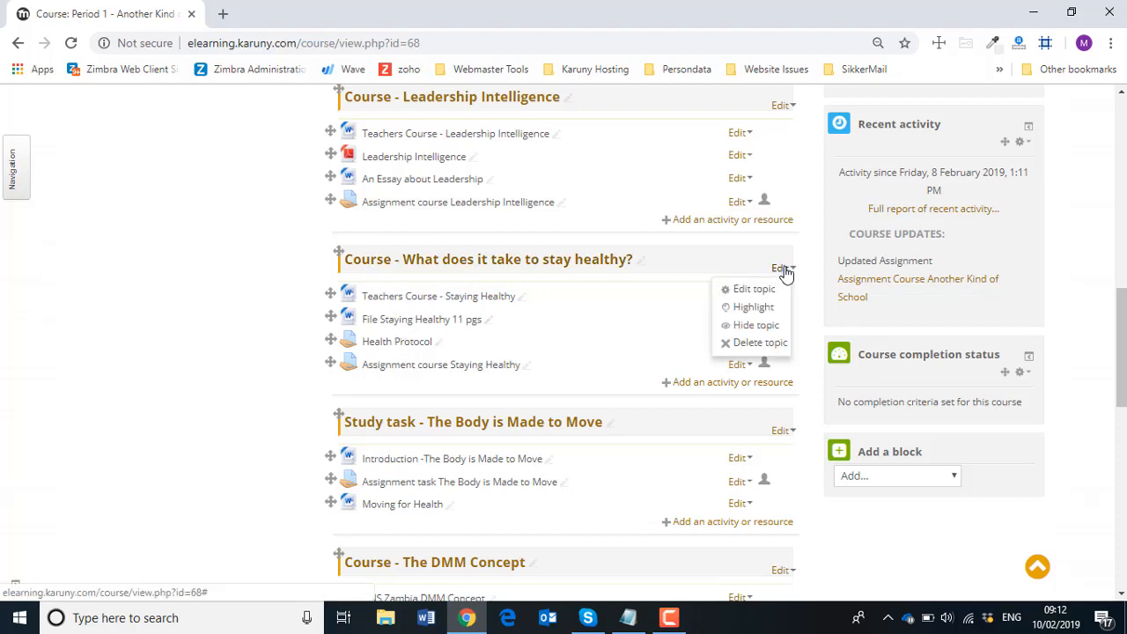
left_click(763, 292)
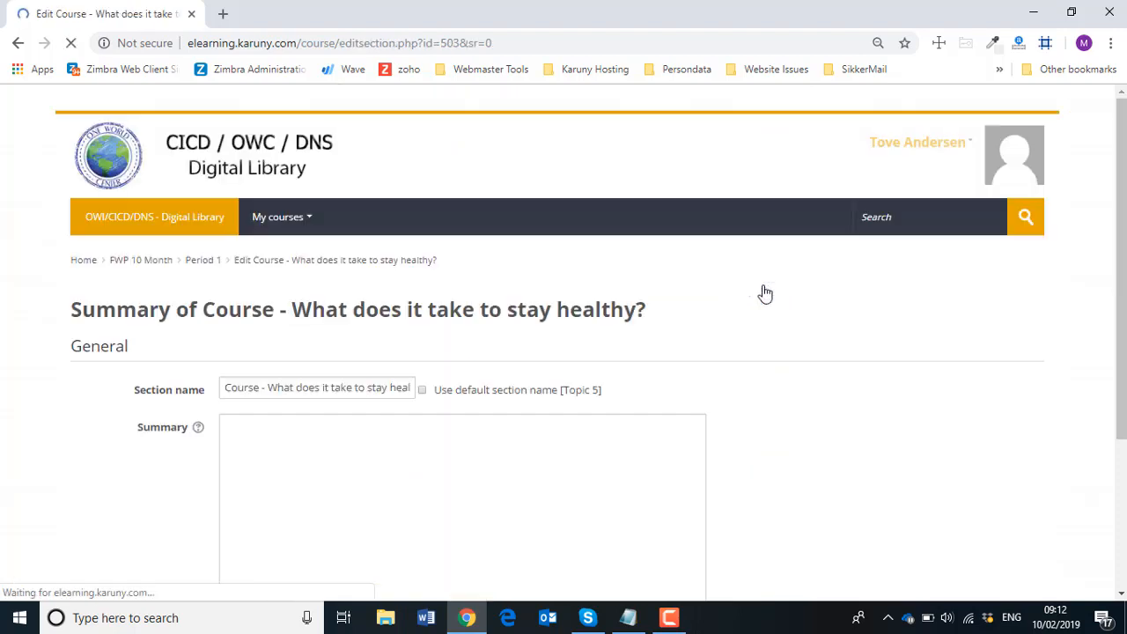
left_click(410, 387)
left_click_drag(411, 387, 419, 387)
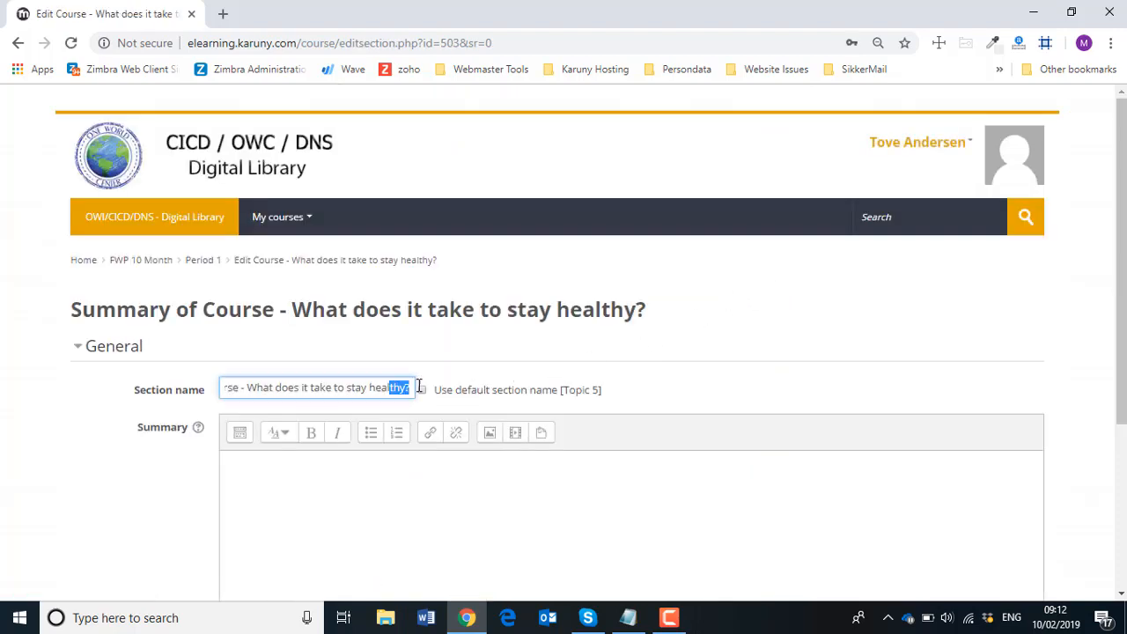
left_click(413, 388)
type("(")
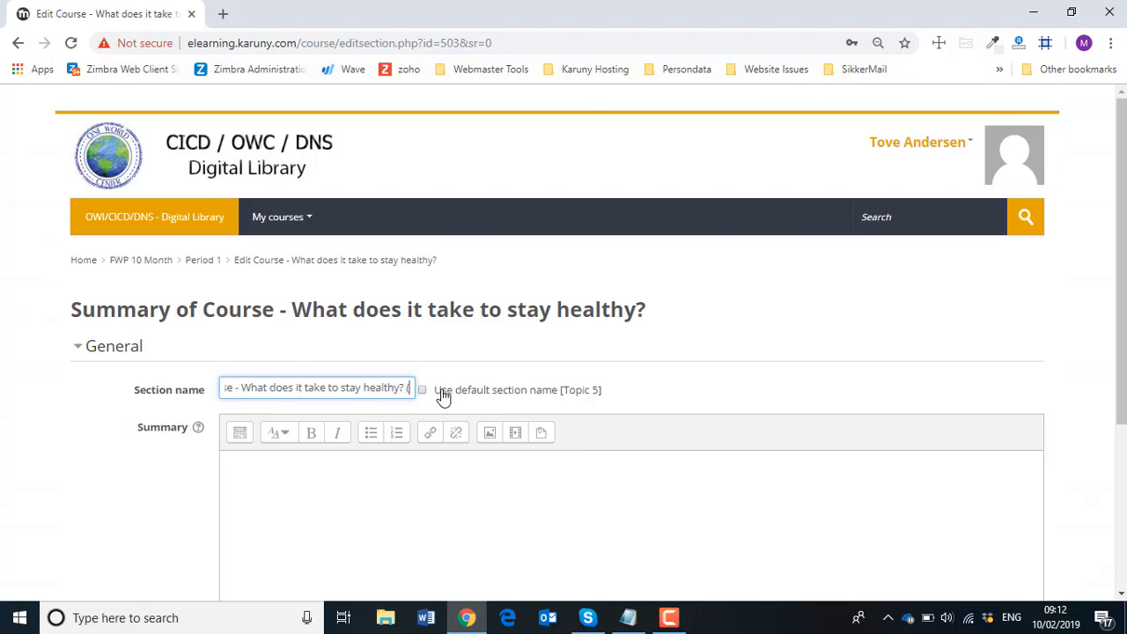
type("3p")
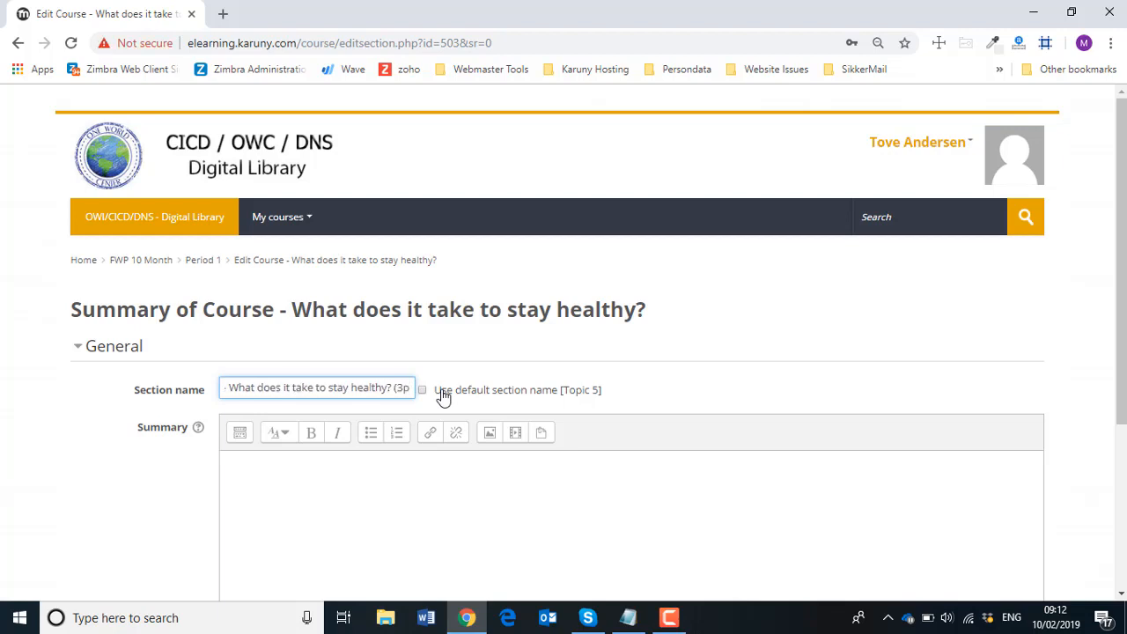
Step: Remove the appended text from the section name and go back to the course page without saving
key("BackSpace")
key("BackSpace")
key("BackSpace")
key("BackSpace")
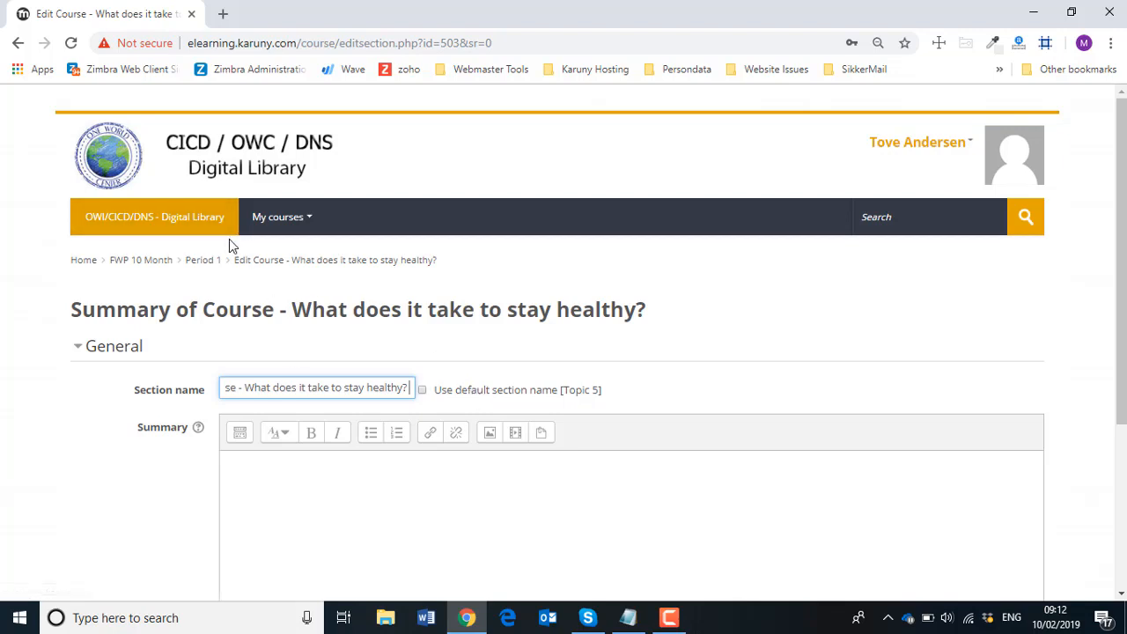
left_click(18, 42)
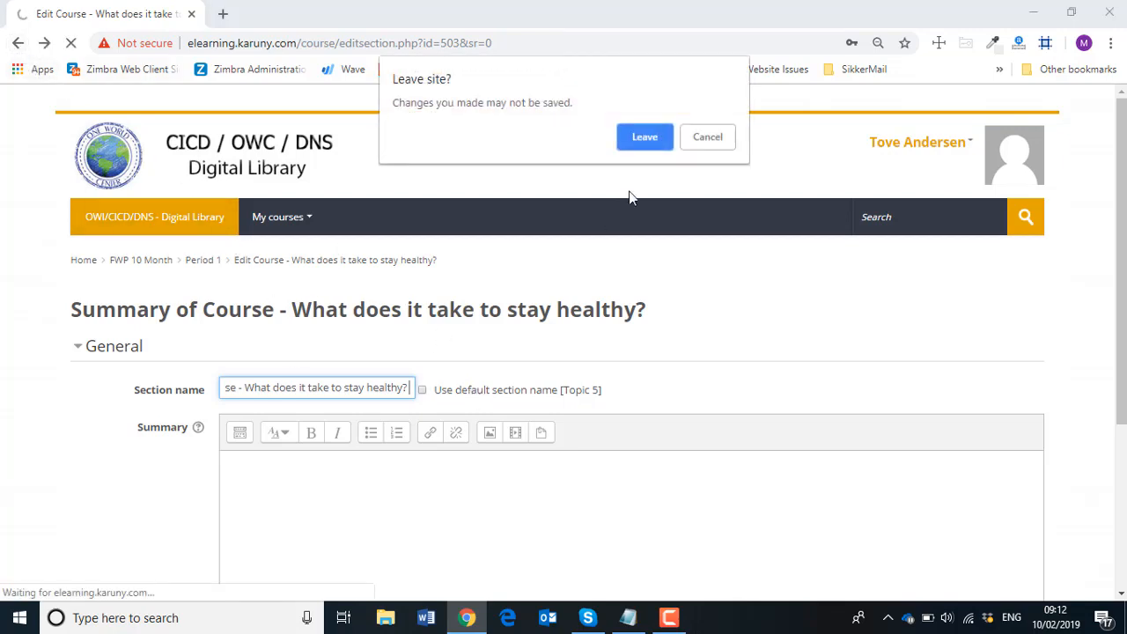
left_click(656, 143)
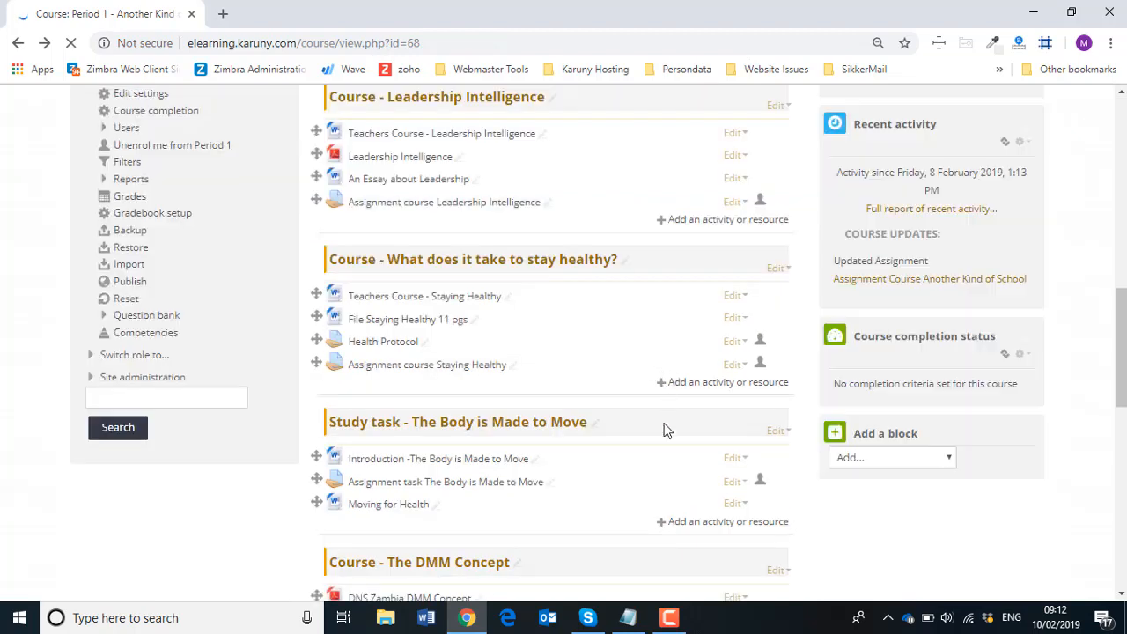
Step: Open the Health Protocol assignment's settings and disable its "Allow submissions from" and "Due date" restrictions
left_click(740, 345)
left_click(739, 362)
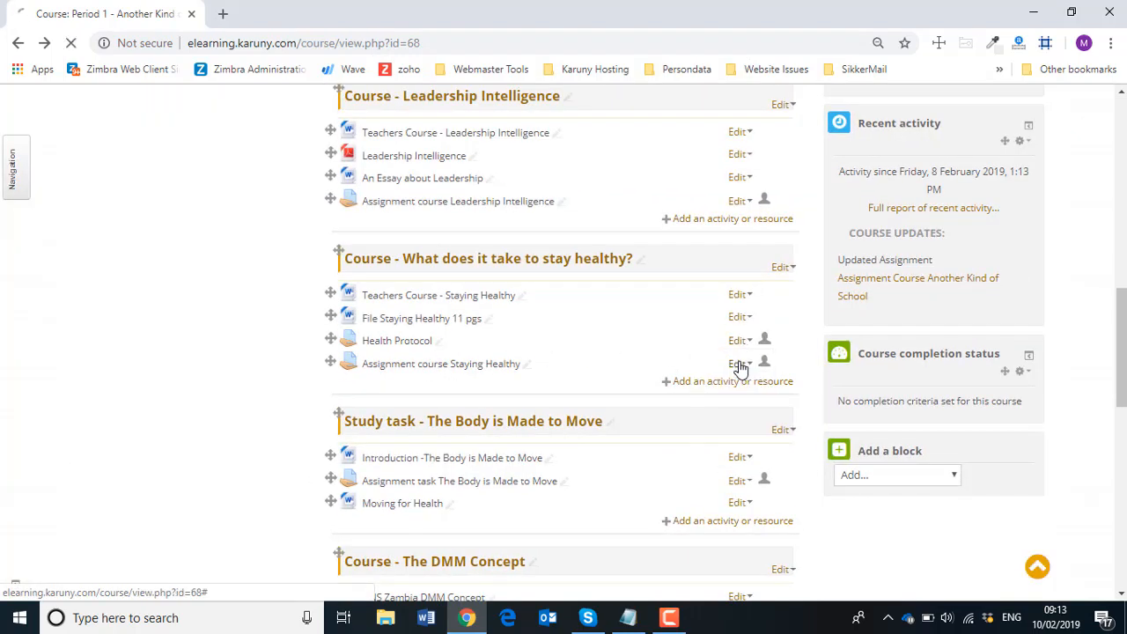
scroll(594, 404, "down", 5)
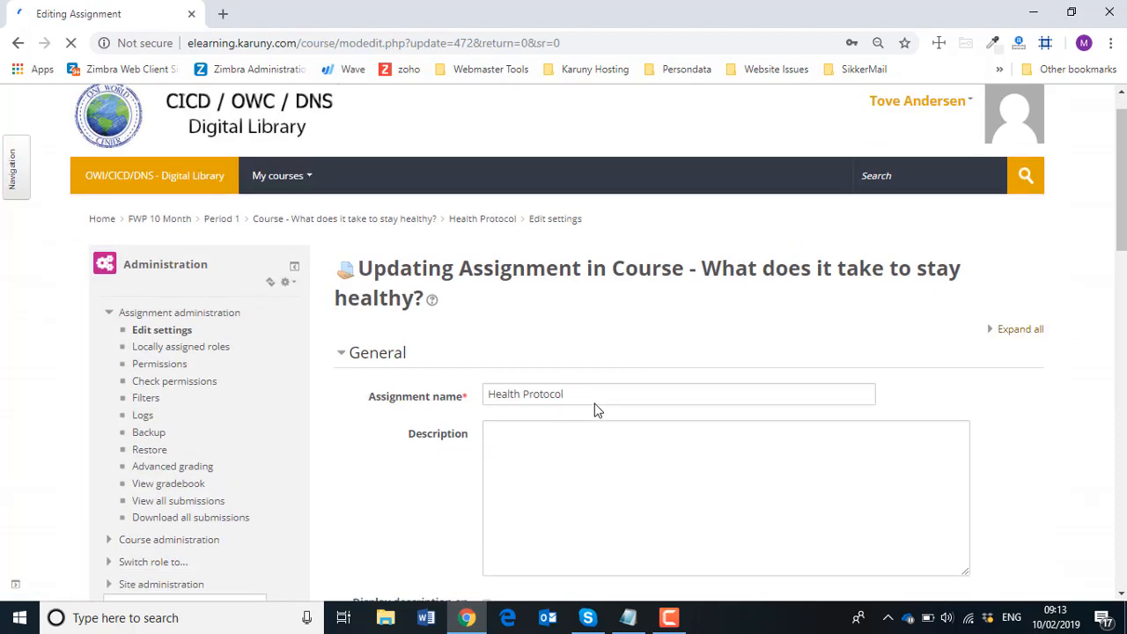
scroll(594, 409, "down", 3)
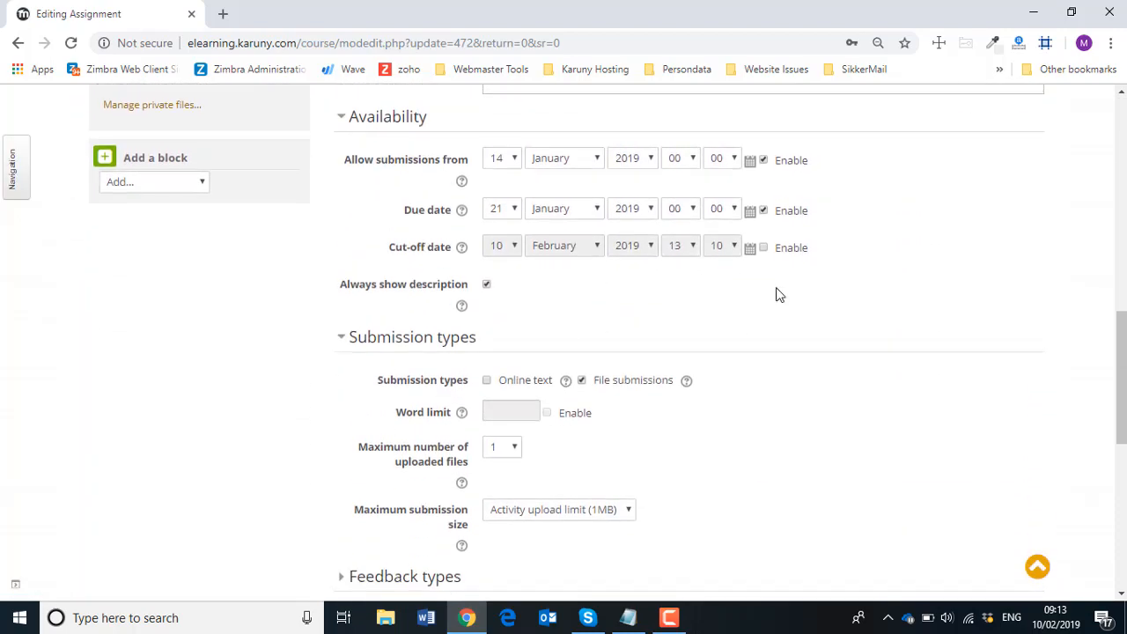
left_click(765, 243)
left_click(763, 292)
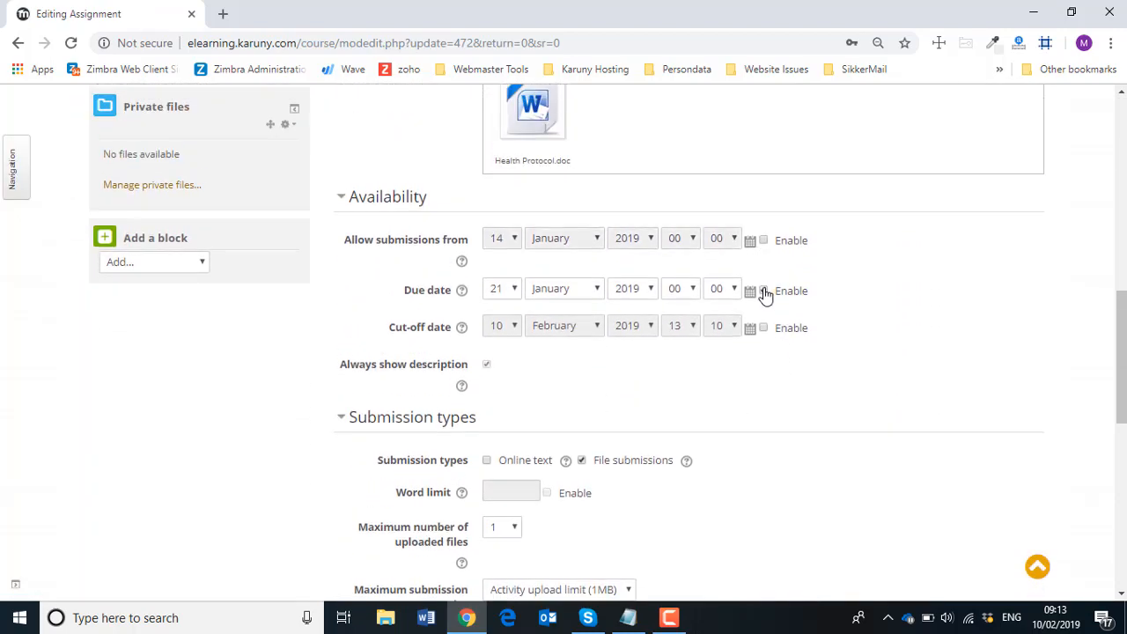
Step: Enable Online text as a submission type and check the maximum submission size options, keeping Activity upload limit (1MB)
scroll(797, 372, "down", 3)
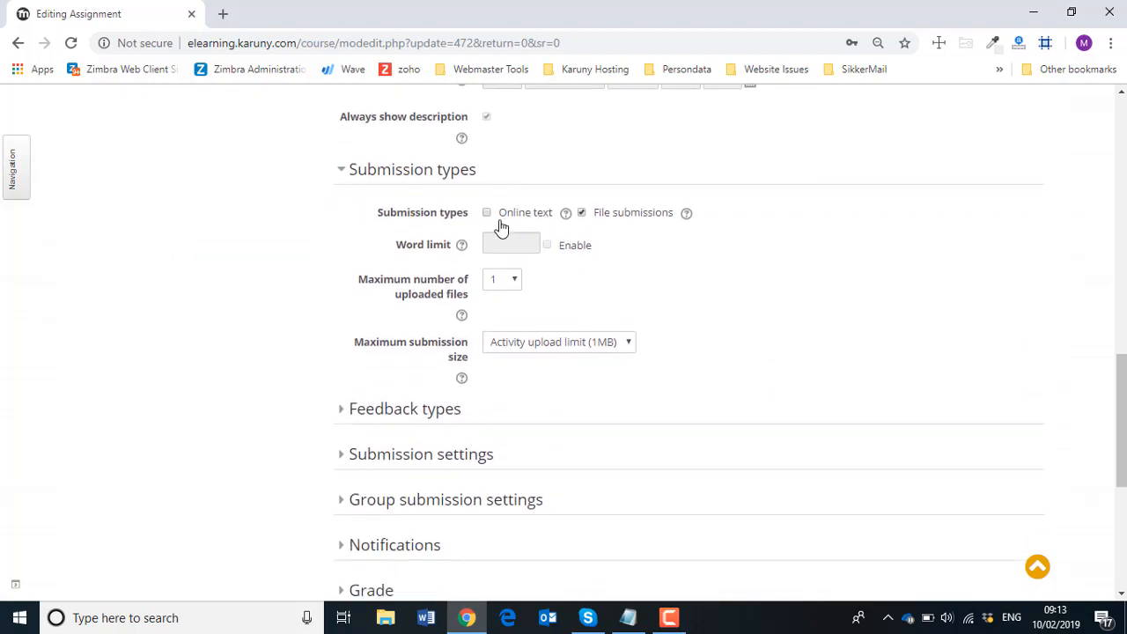
left_click(489, 214)
left_click(624, 347)
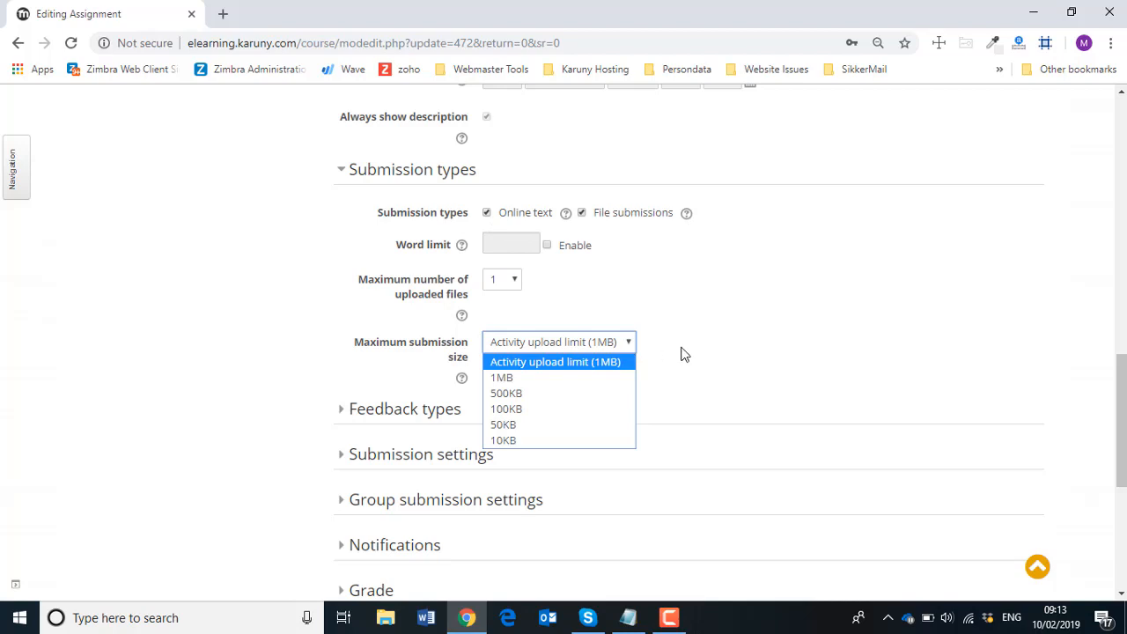
left_click(684, 353)
Step: Enable Feedback files in the Feedback types section and set Comment inline to Yes
left_click(362, 412)
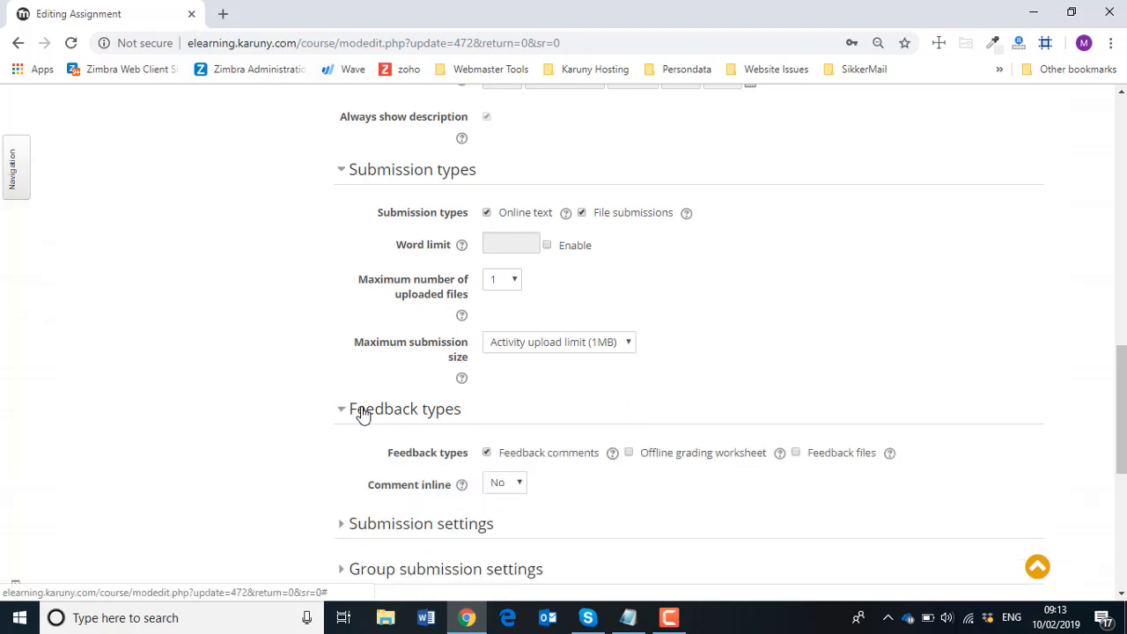
scroll(573, 414, "down", 1)
left_click(796, 372)
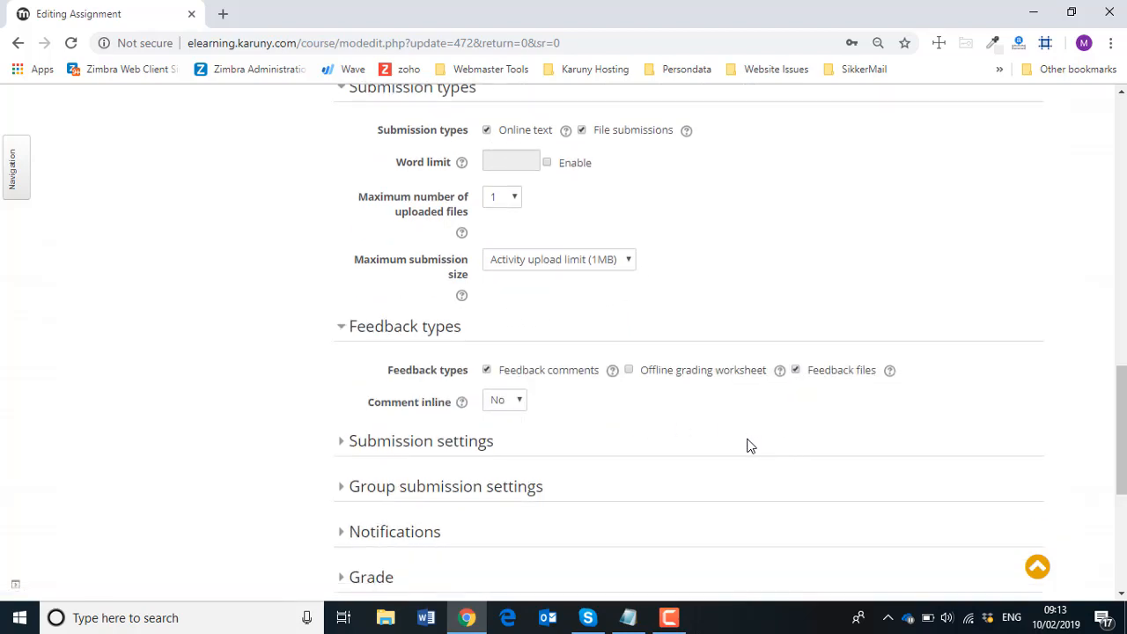
left_click(507, 402)
left_click(509, 434)
scroll(586, 443, "down", 1)
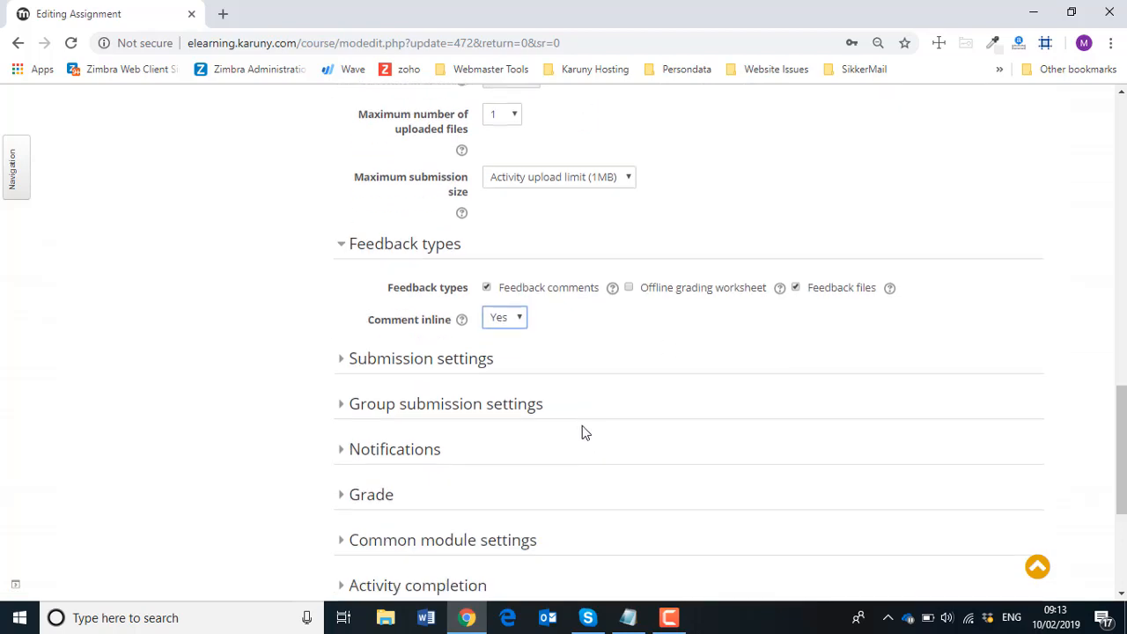
Step: Expand Submission settings and set "Require students click submit button" to Yes
left_click(341, 365)
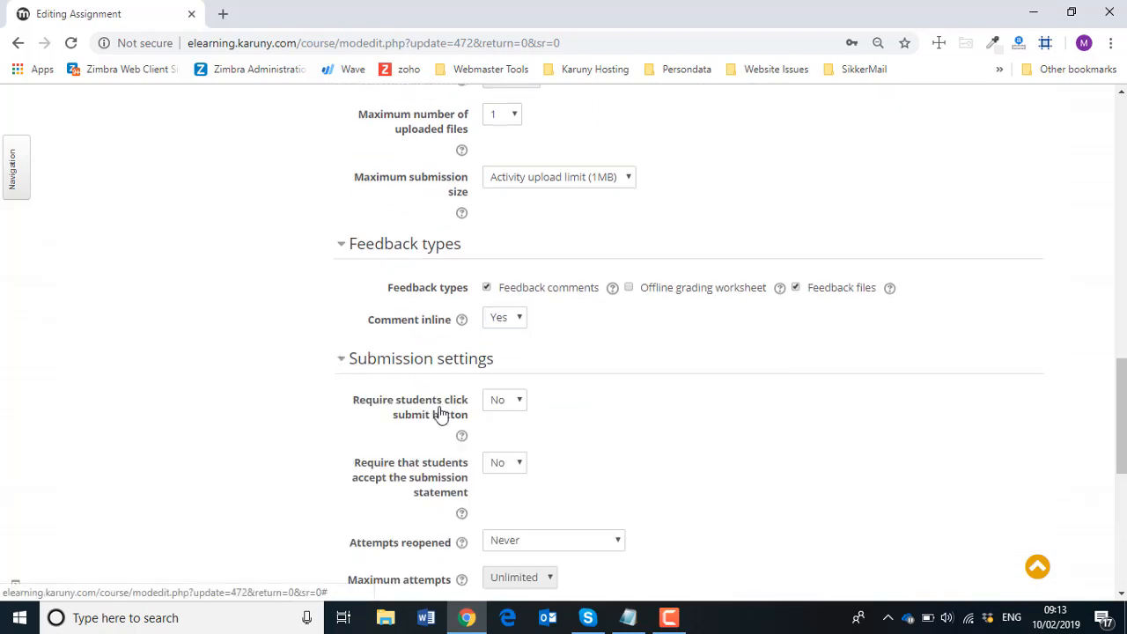
left_click(518, 403)
left_click(513, 431)
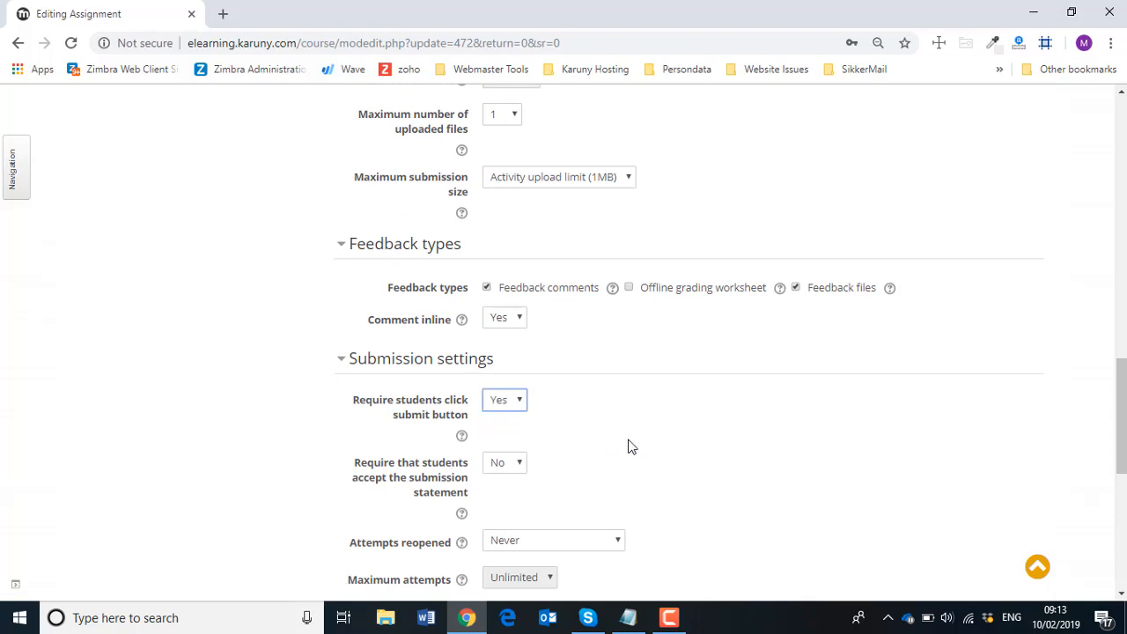
Step: Expand Notifications and set "Notify graders about submissions" to Yes
scroll(629, 448, "down", 2)
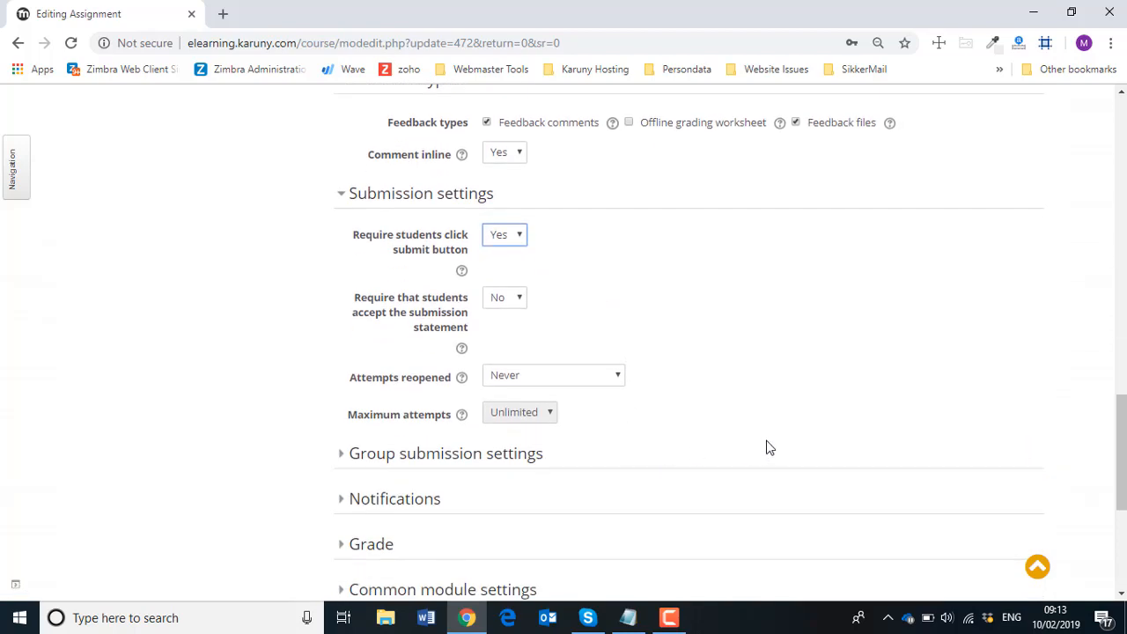
scroll(604, 456, "down", 1)
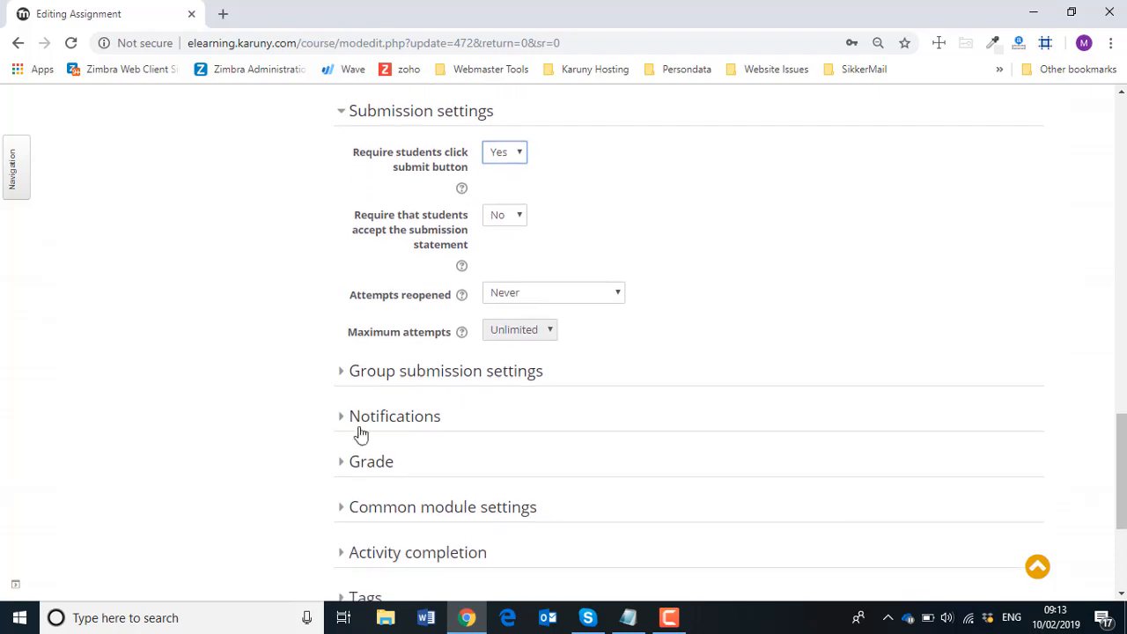
left_click(339, 423)
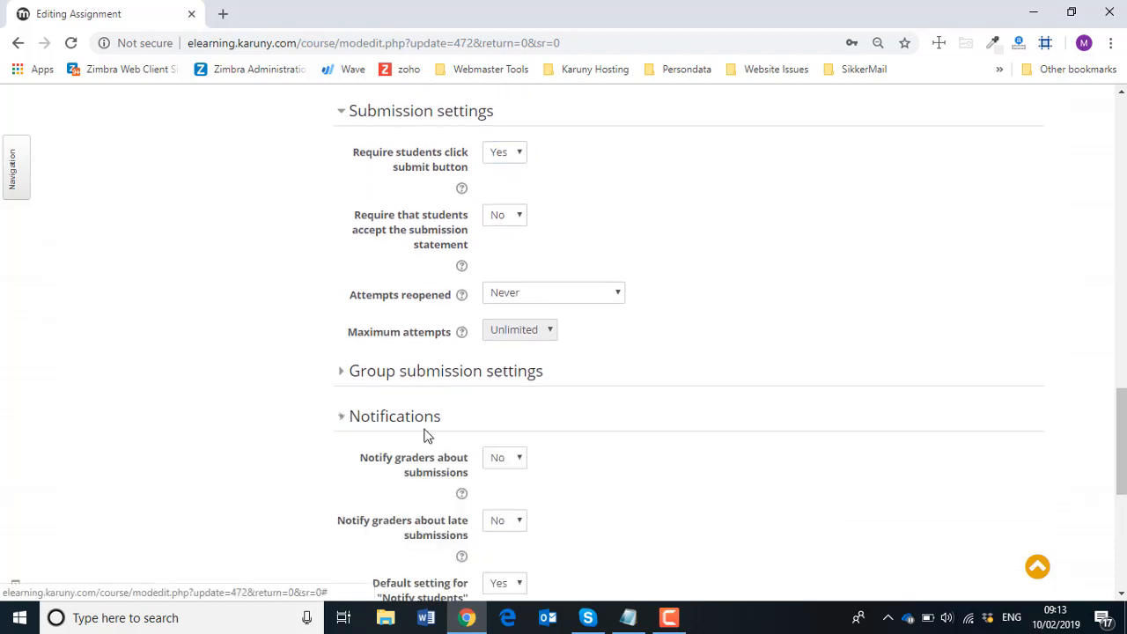
left_click(503, 457)
left_click(503, 492)
Step: Expand the Grade section and compare the maximum grade with the grade to pass
scroll(556, 493, "down", 2)
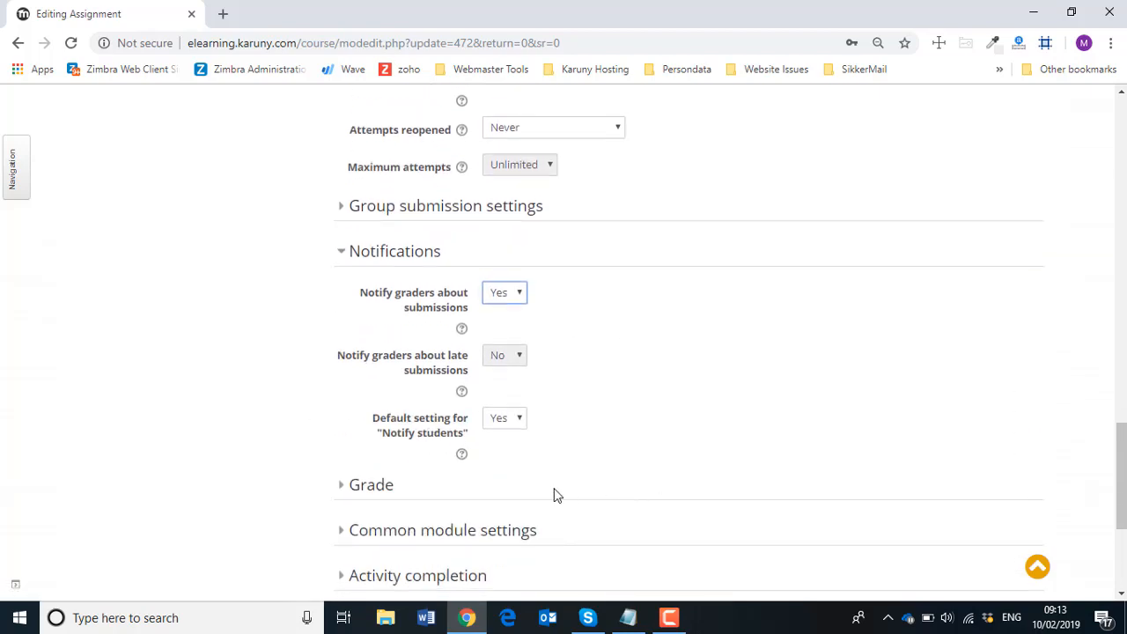
scroll(493, 488, "down", 1)
left_click(343, 408)
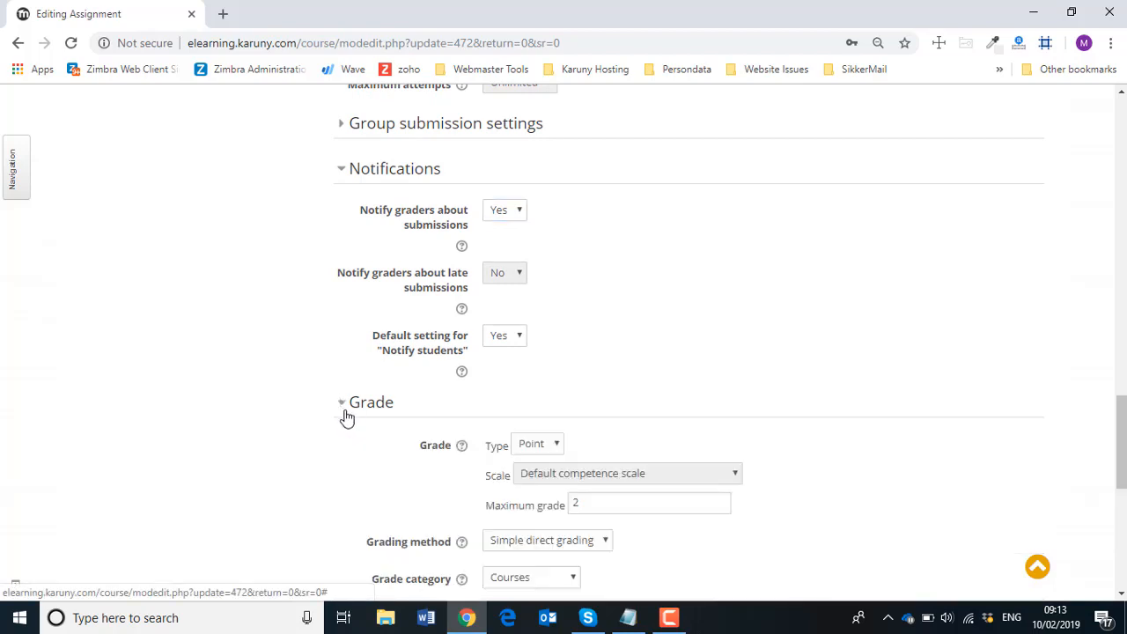
scroll(695, 502, "down", 1)
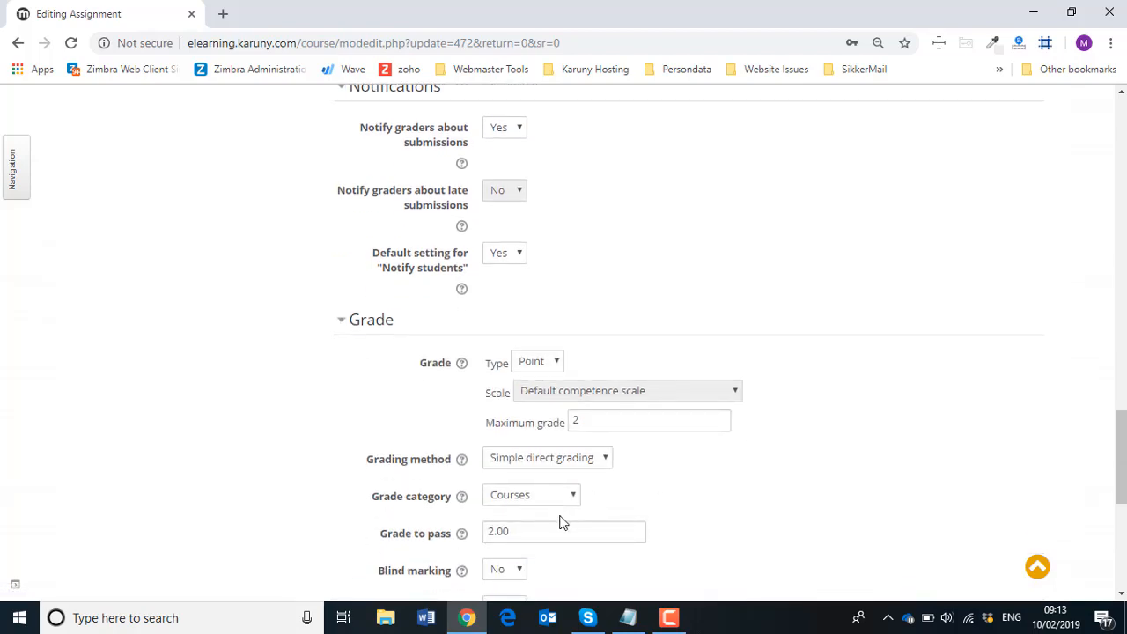
double_click(586, 421)
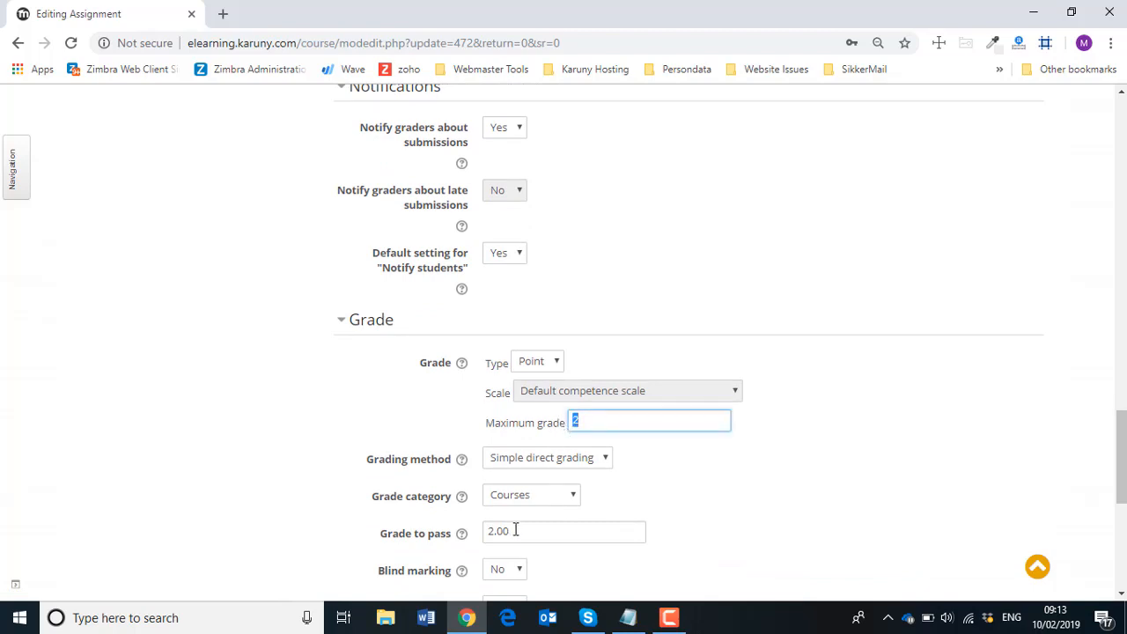
left_click_drag(516, 530, 483, 533)
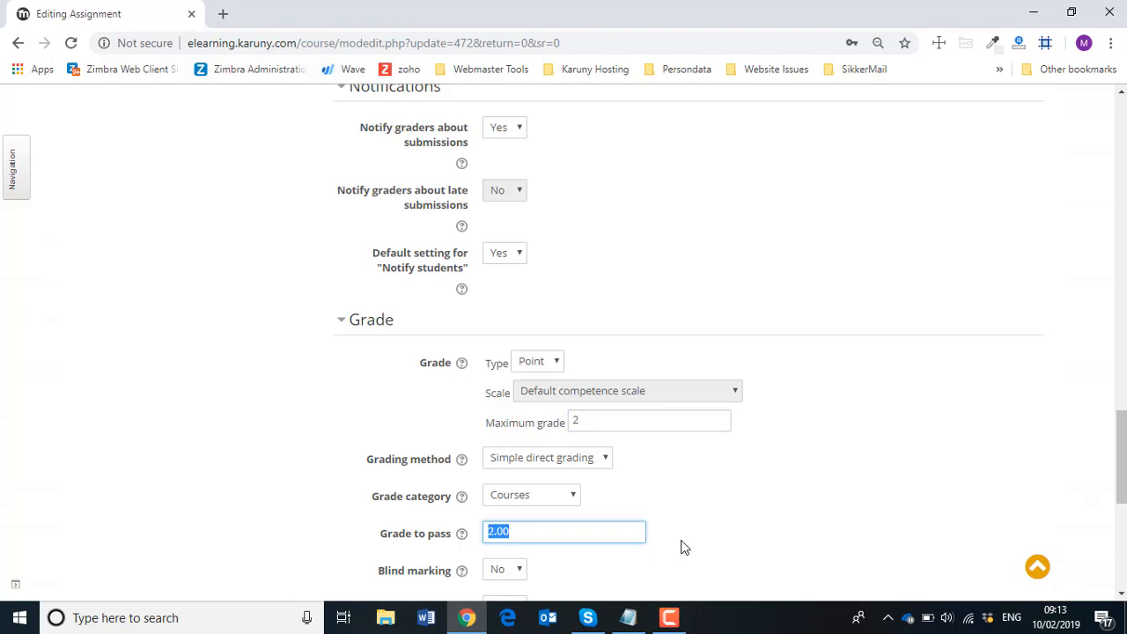
left_click_drag(609, 420, 572, 420)
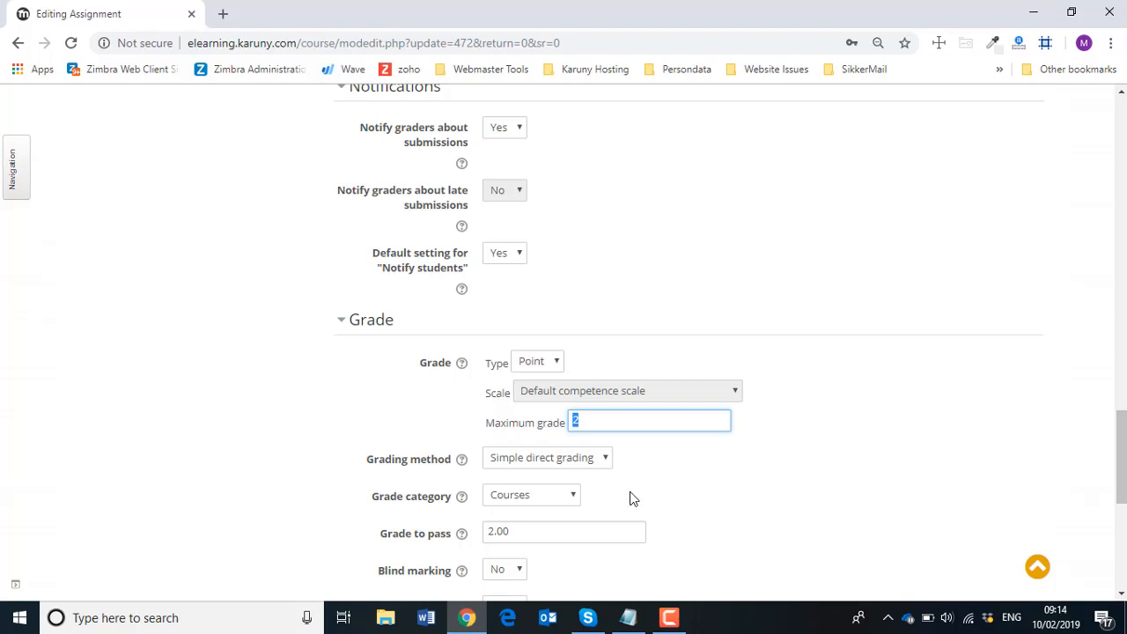
Step: Look over the remaining assignment settings and return to the Period 1 course, discarding the changes
scroll(642, 495, "down", 3)
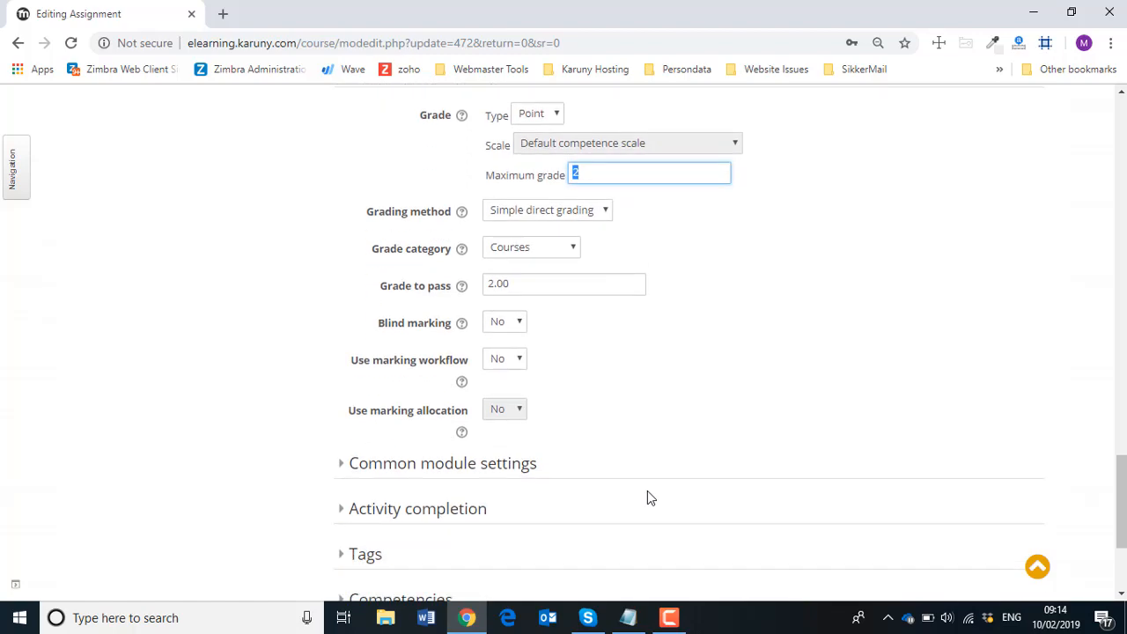
scroll(649, 499, "down", 3)
scroll(647, 489, "up", 20)
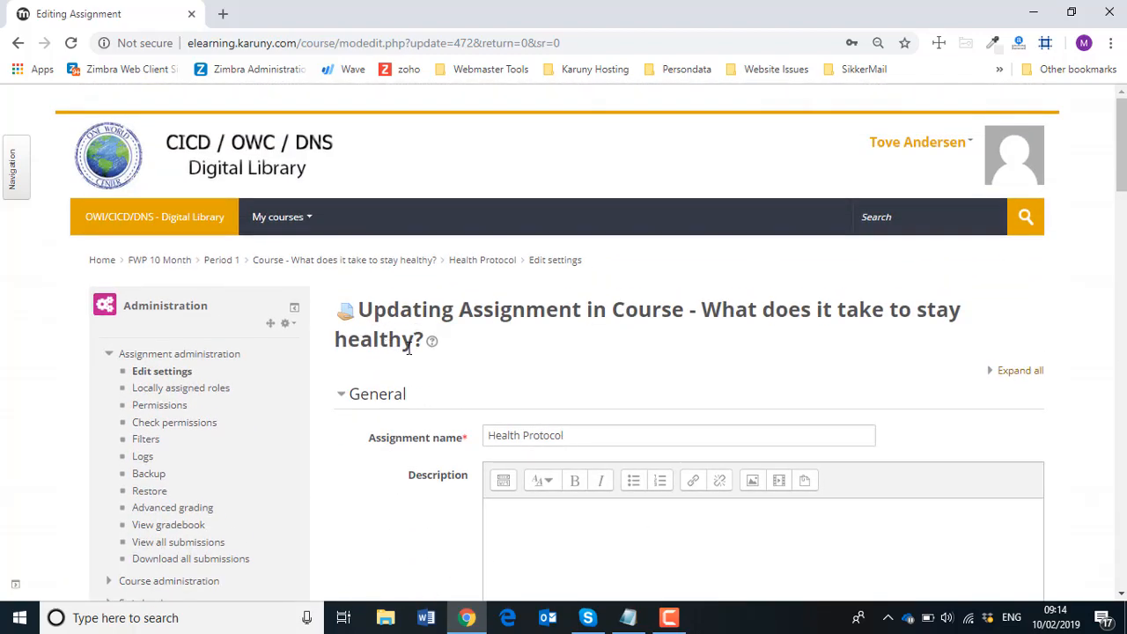
left_click(222, 265)
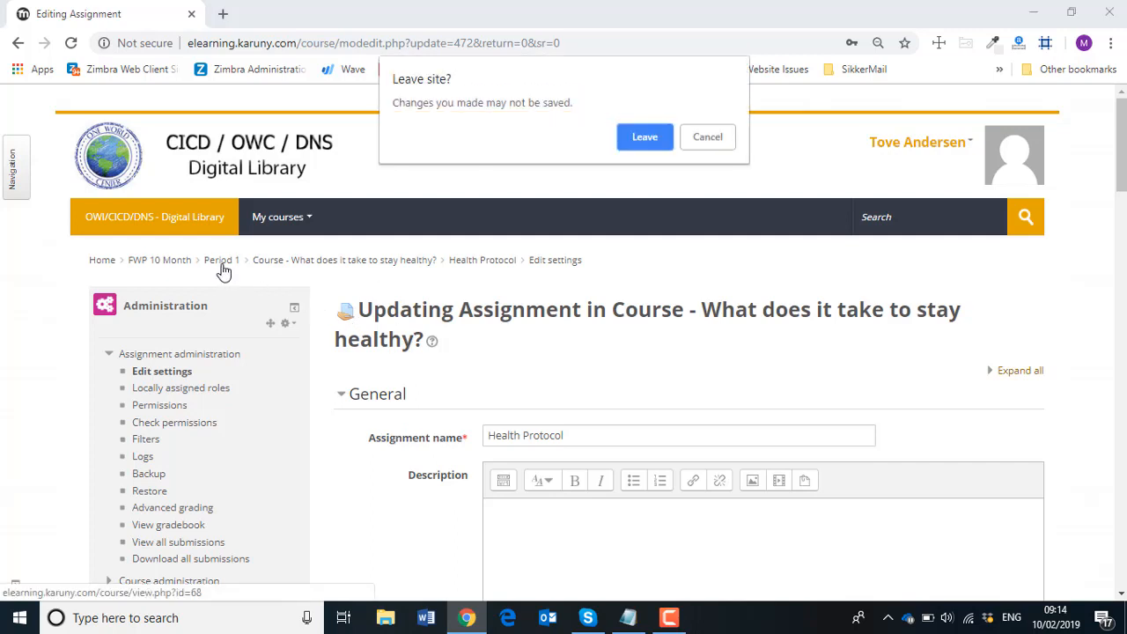
left_click(640, 141)
Step: Switch to the Notepad agenda and highlight item 4, "Overview over assignments submitted"
left_click(627, 617)
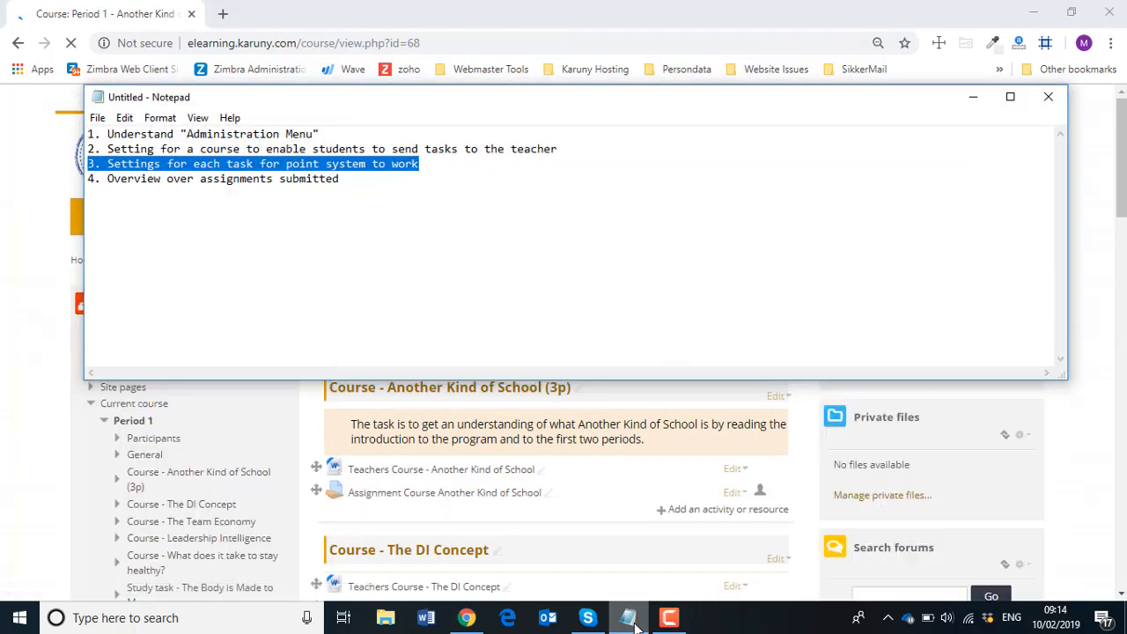
left_click(296, 213)
left_click_drag(340, 180, 91, 180)
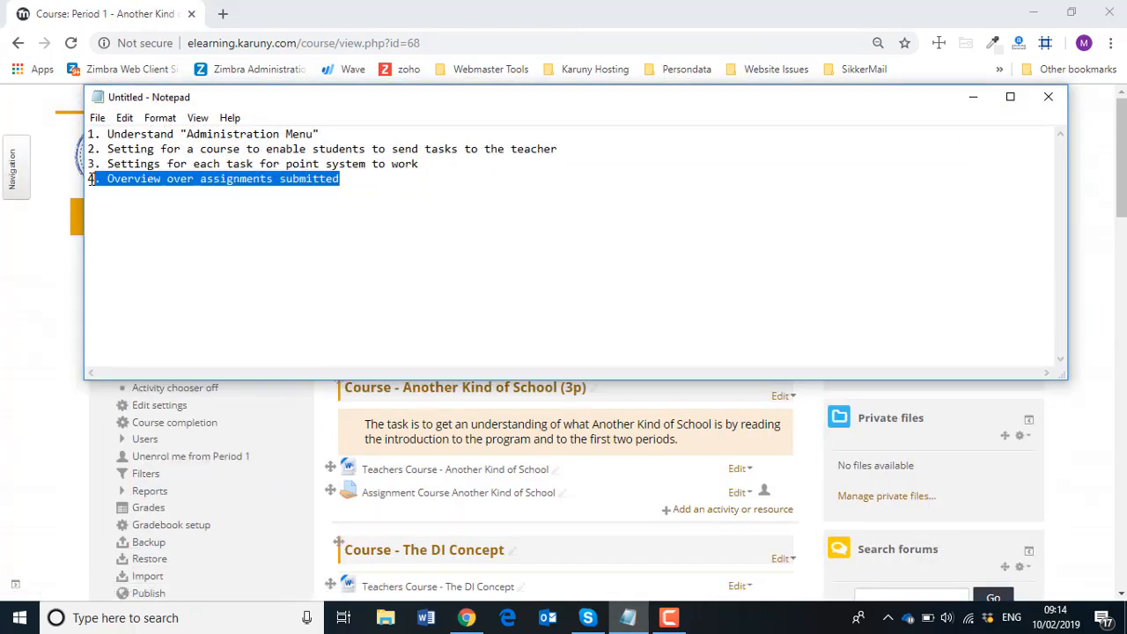
Step: Switch back from the Notepad agenda to the Period 1 course and look over its grader report
left_click(972, 97)
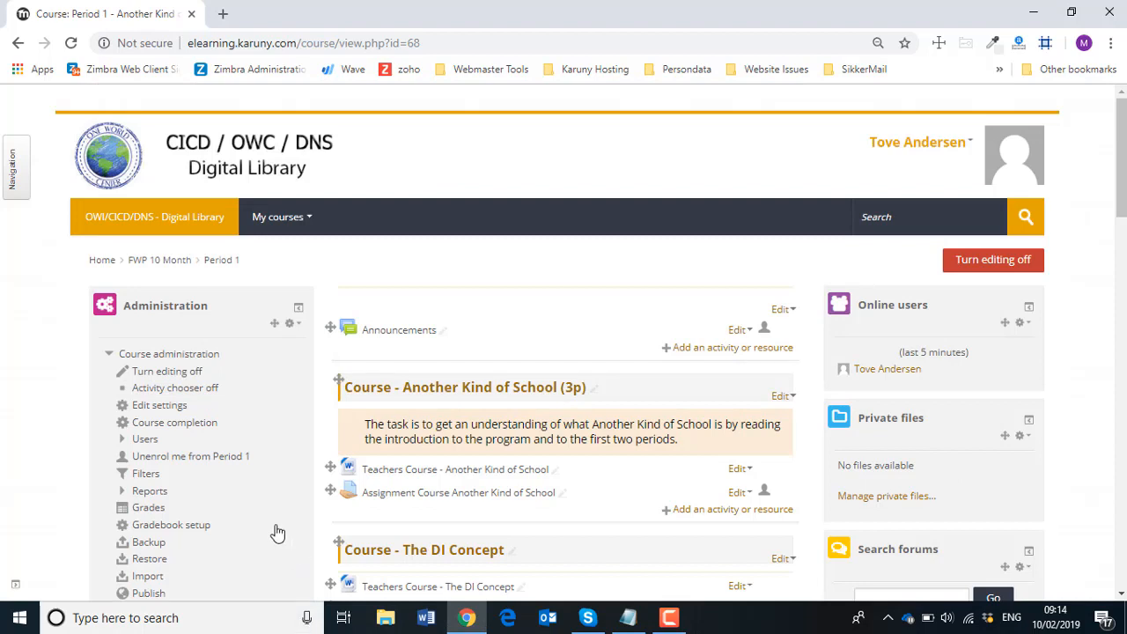
scroll(278, 533, "down", 1)
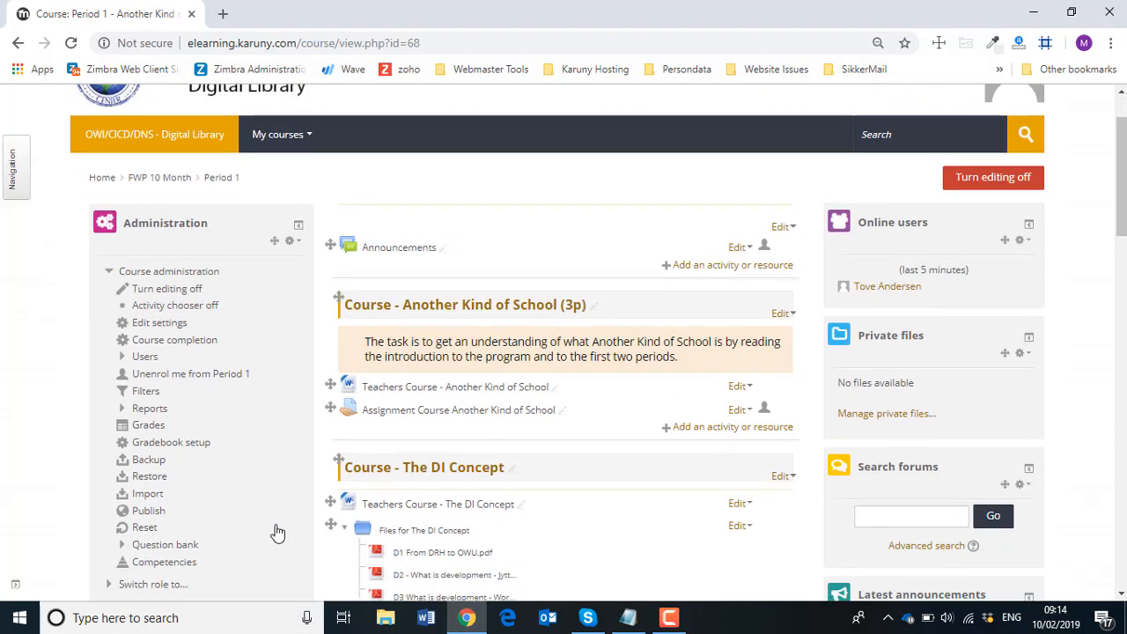
left_click(149, 425)
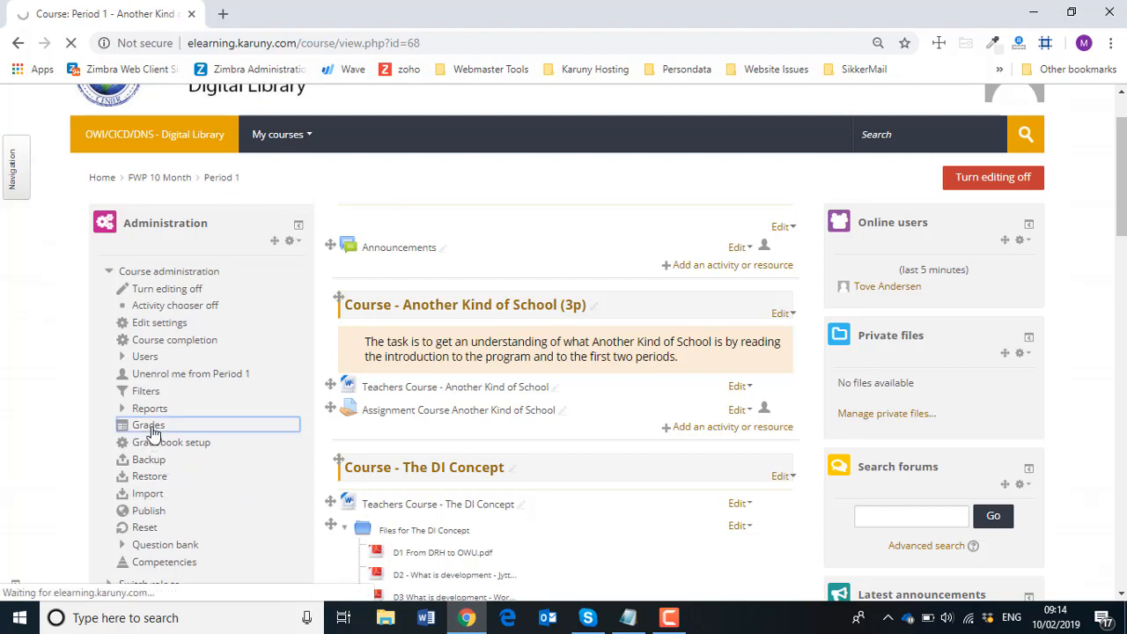
scroll(332, 367, "down", 4)
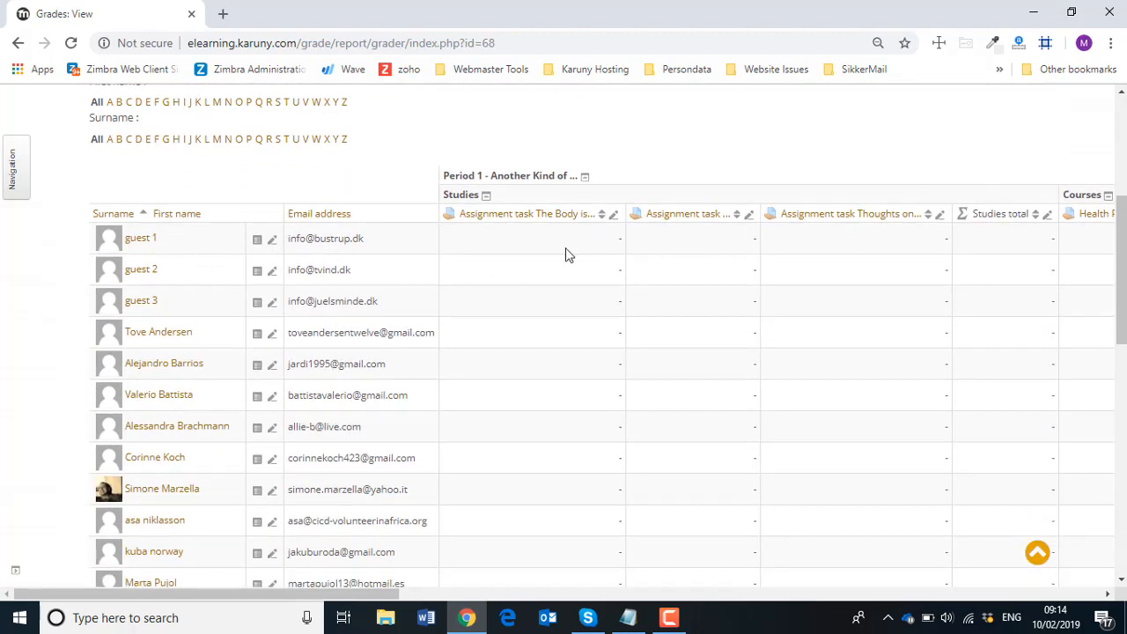
scroll(258, 388, "down", 5)
scroll(256, 398, "up", 6)
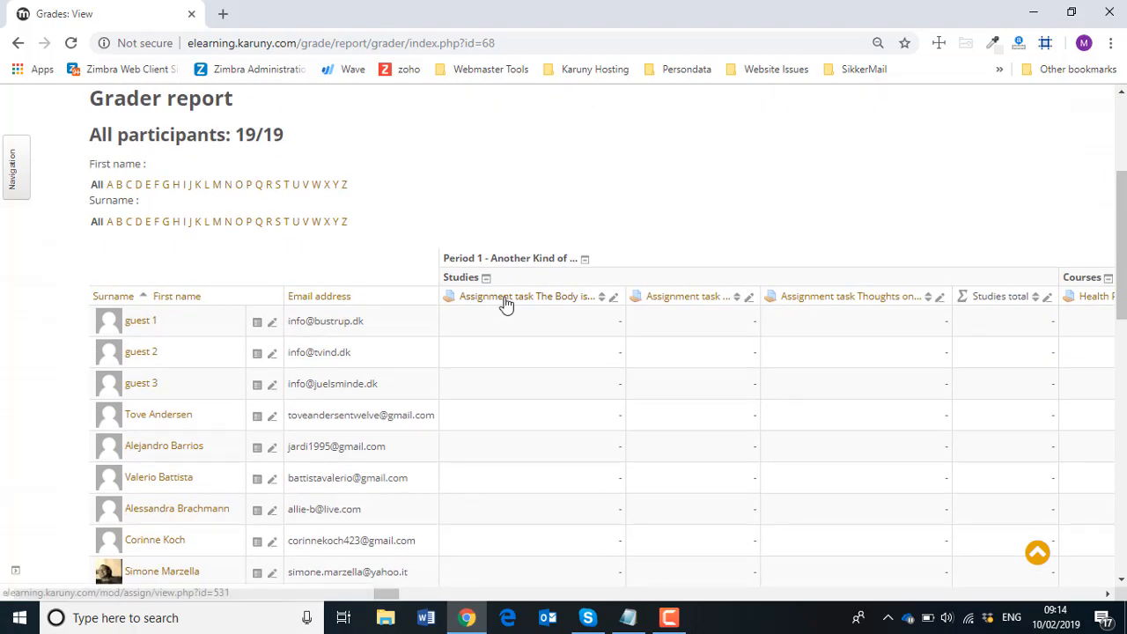
Step: Open the assignment The Body is Made to Move from the grader report and check its grading summary and submission status
left_click(520, 302)
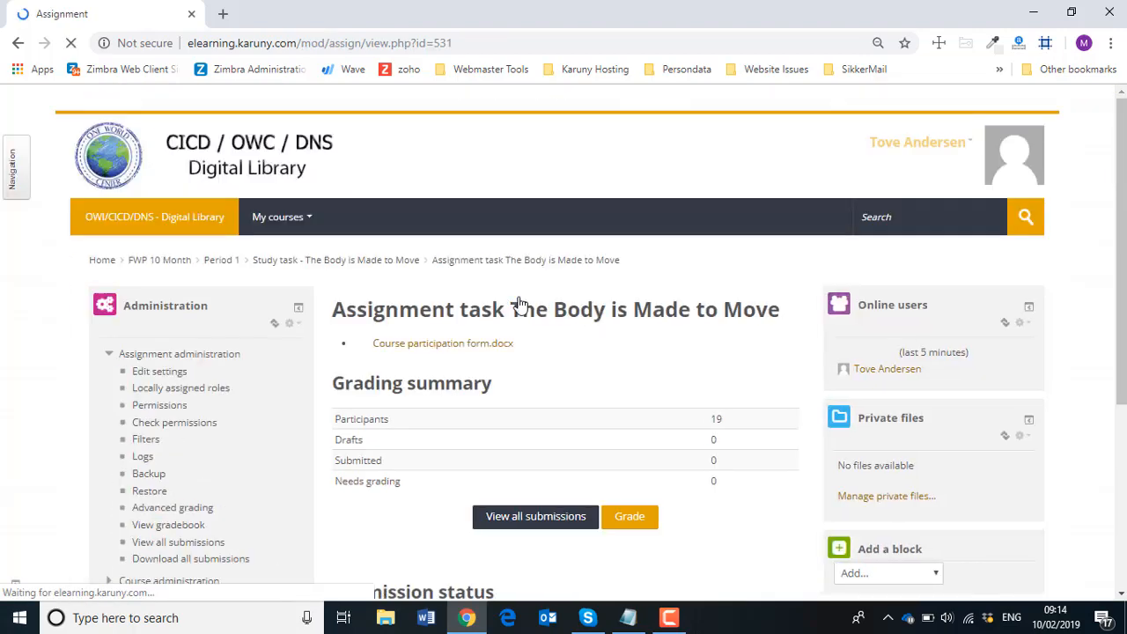
scroll(508, 466, "down", 1)
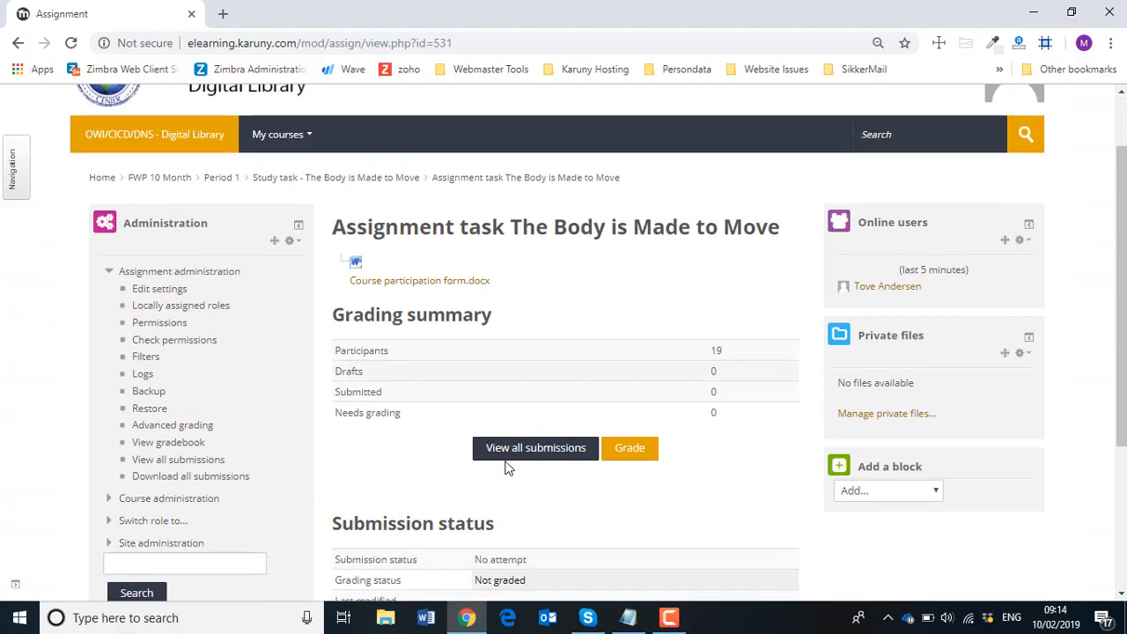
scroll(458, 443, "down", 1)
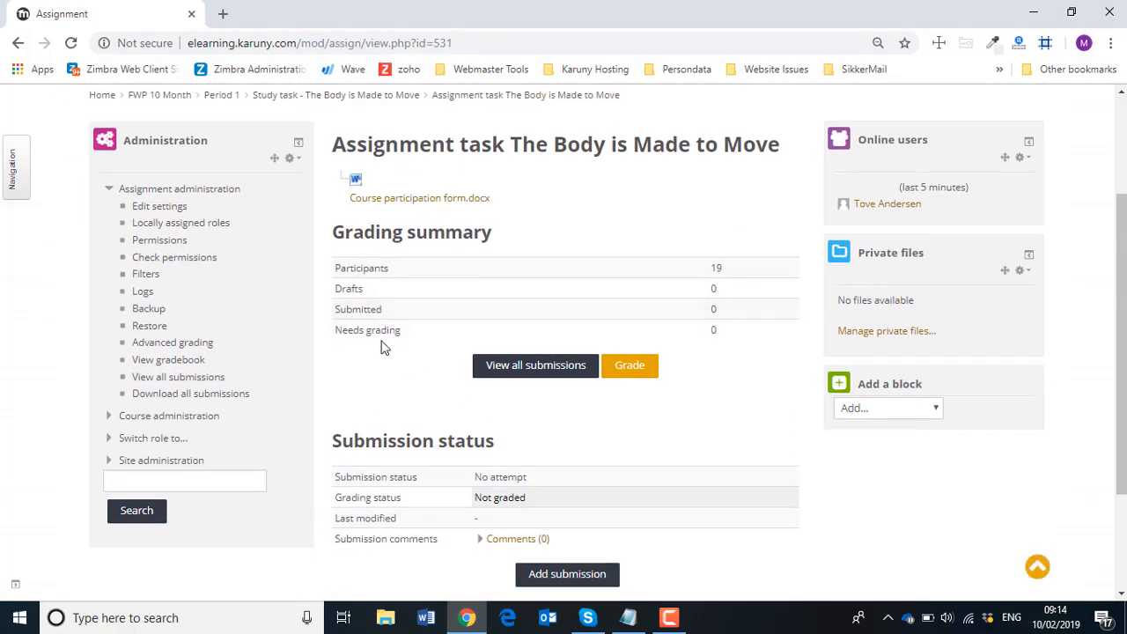
scroll(383, 346, "up", 1)
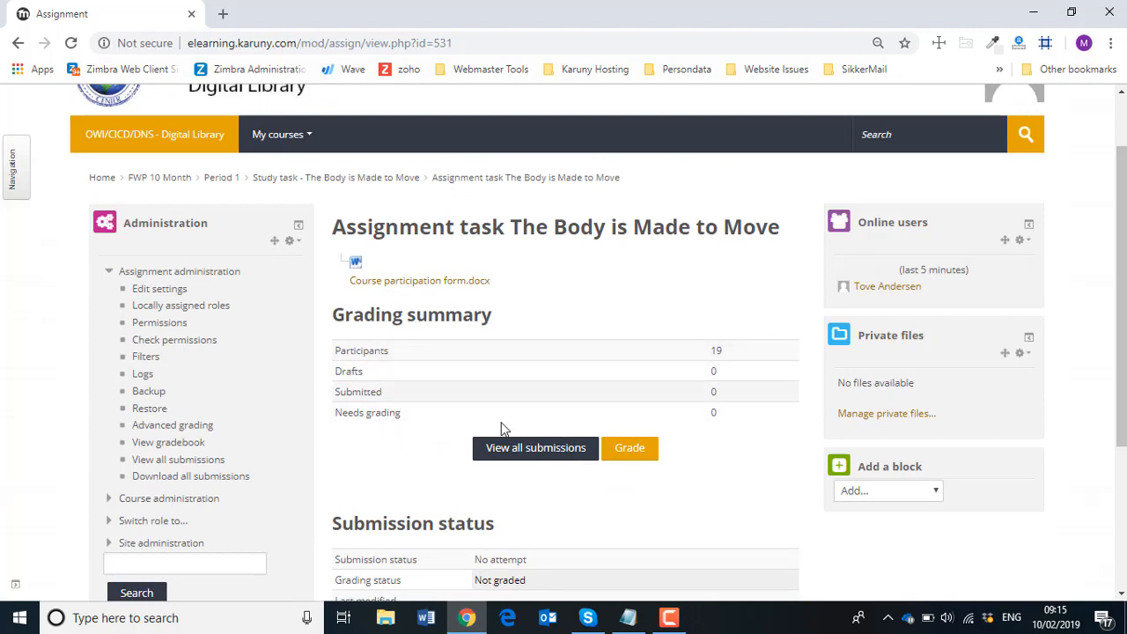
Step: View all submissions for the assignment, check the participants' statuses and grading options, and return to the assignment page
left_click(520, 449)
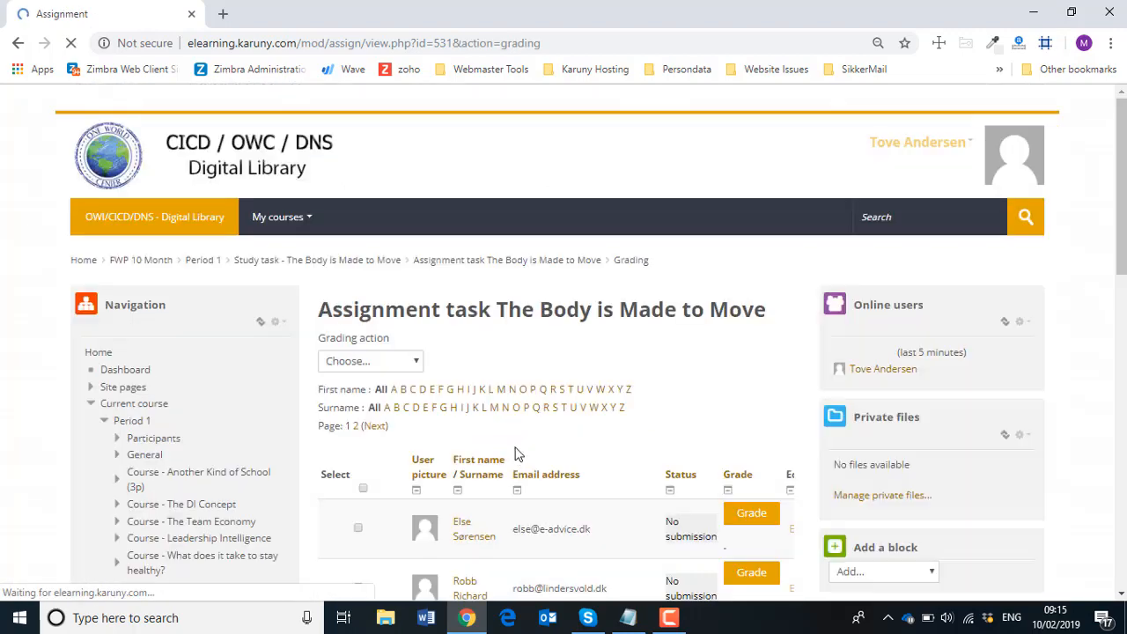
scroll(513, 447, "down", 3)
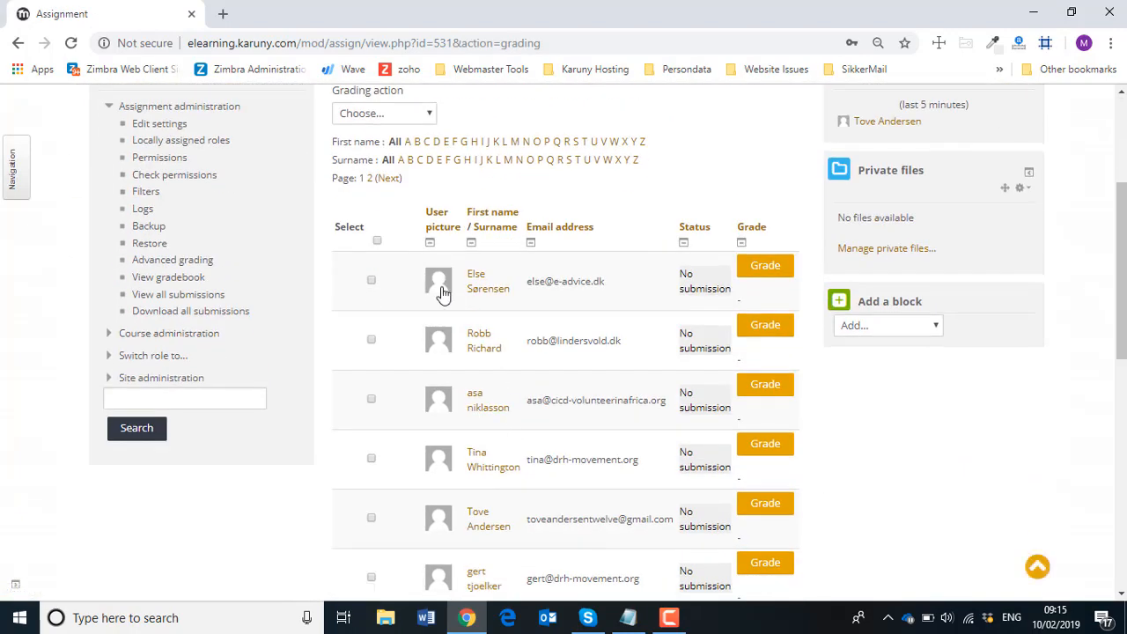
scroll(704, 404, "down", 8)
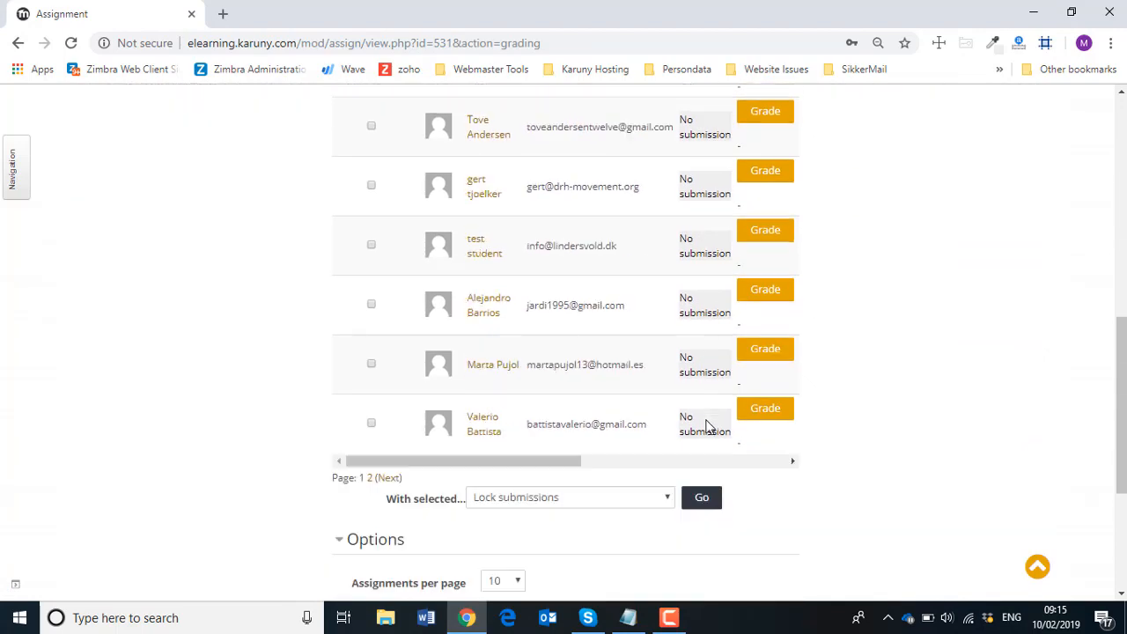
scroll(705, 396, "up", 7)
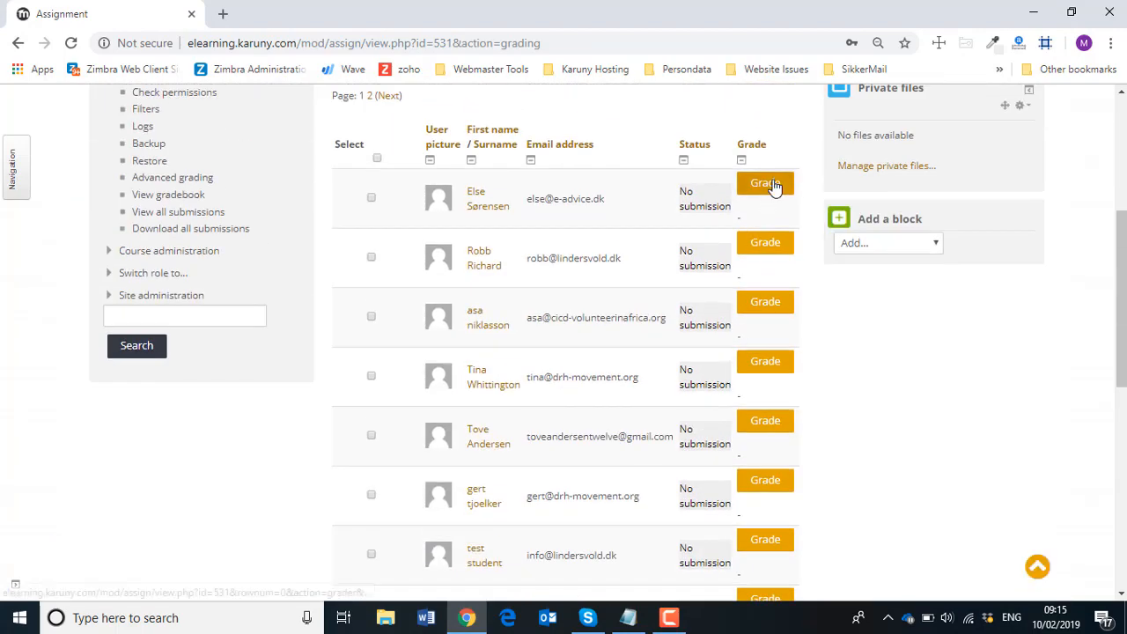
left_click(15, 44)
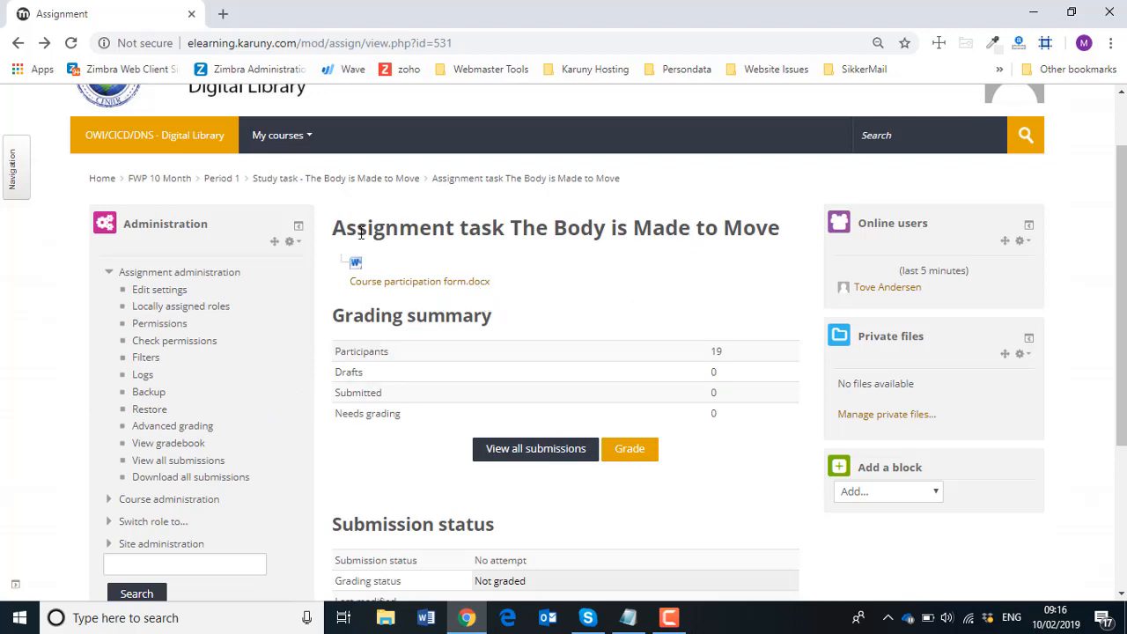
Step: View the gradebook, check the Thoughts on Pedagogy assignment from it, and return to look over the grader report
left_click(163, 445)
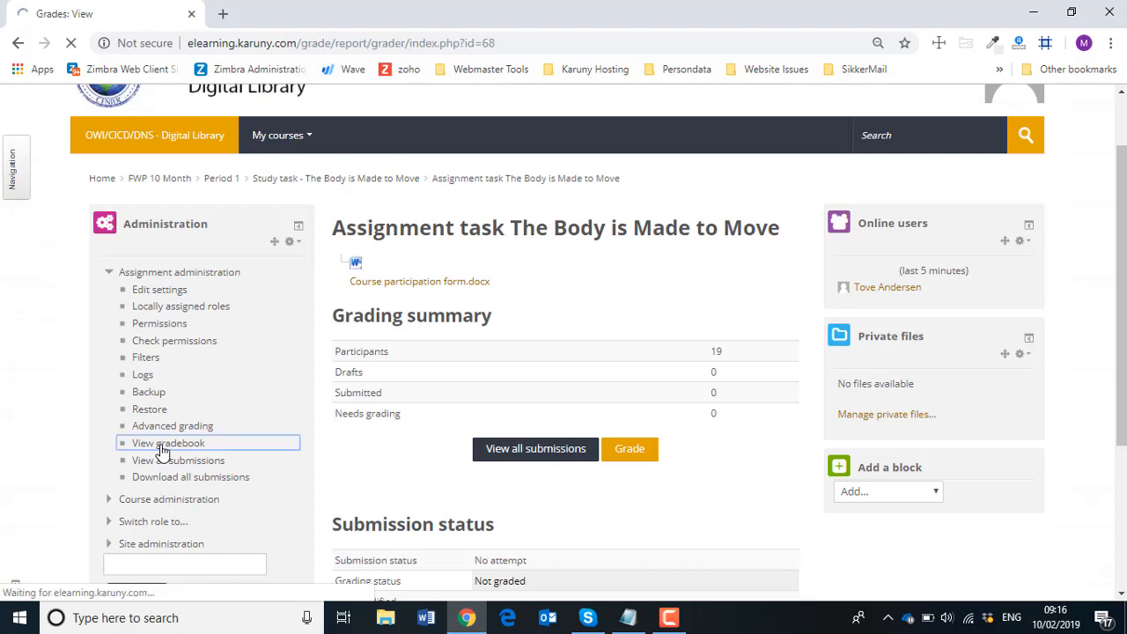
scroll(174, 450, "down", 3)
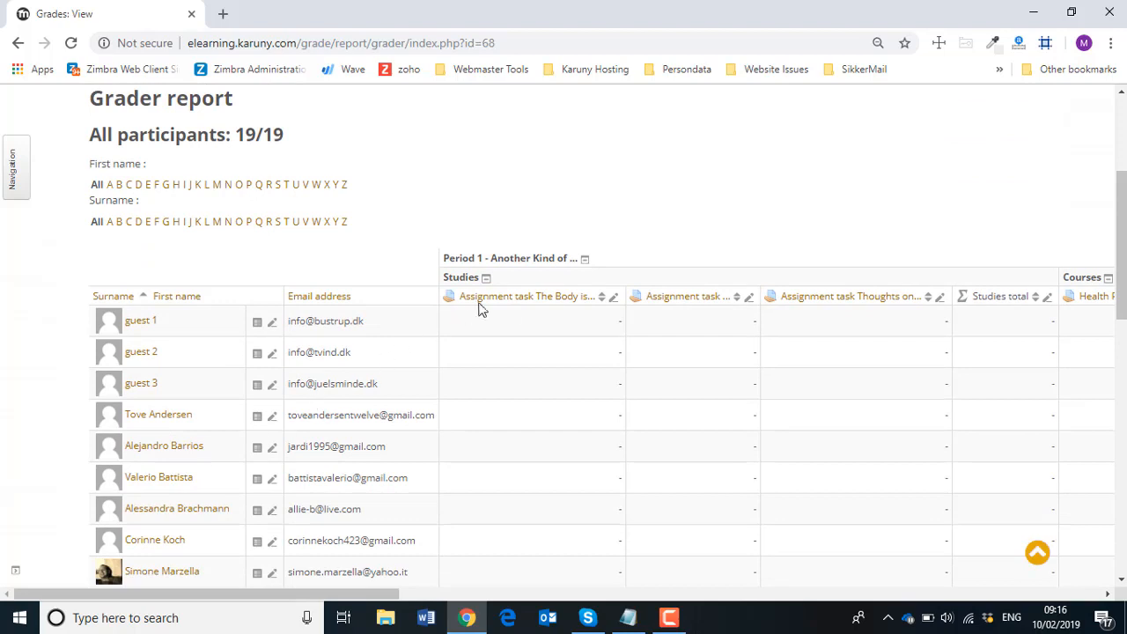
left_click(873, 304)
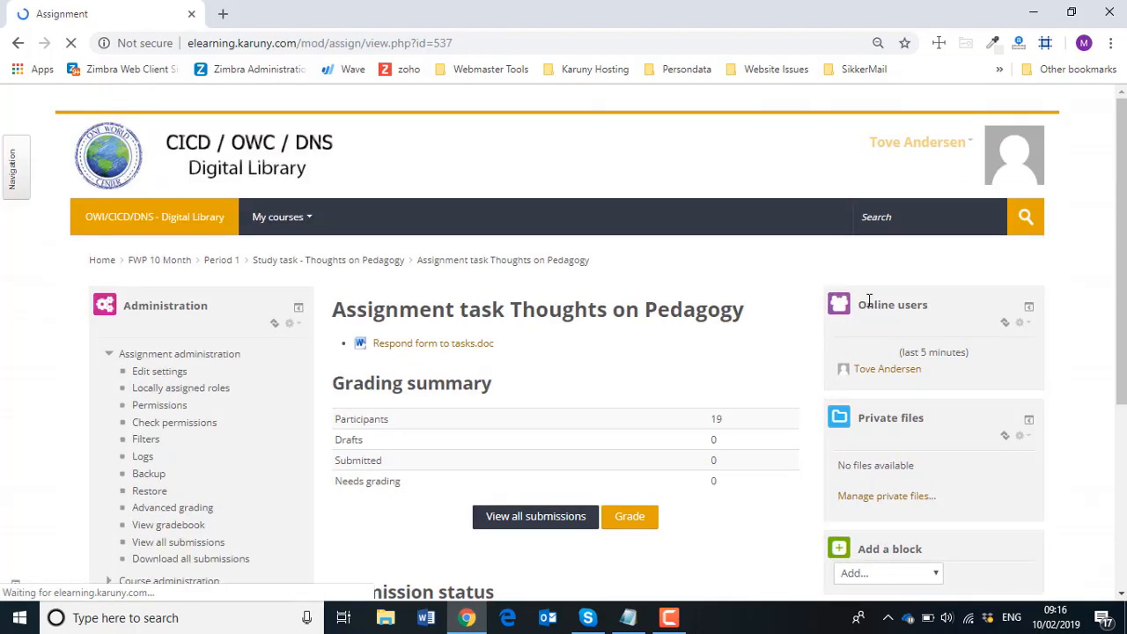
left_click(17, 42)
scroll(735, 563, "down", 5)
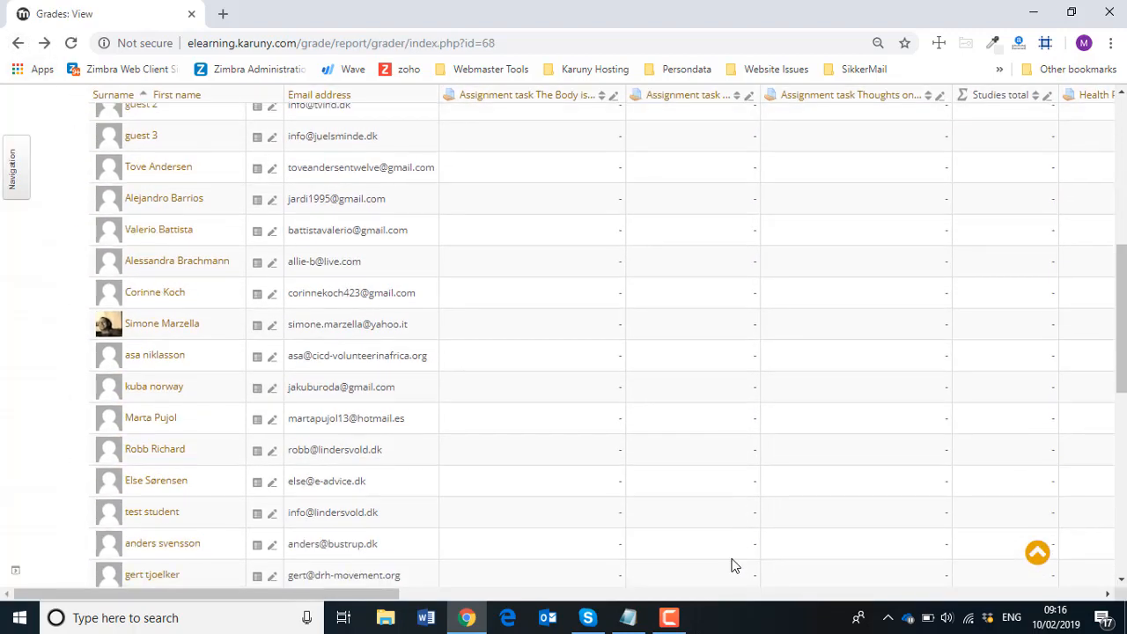
scroll(704, 554, "up", 8)
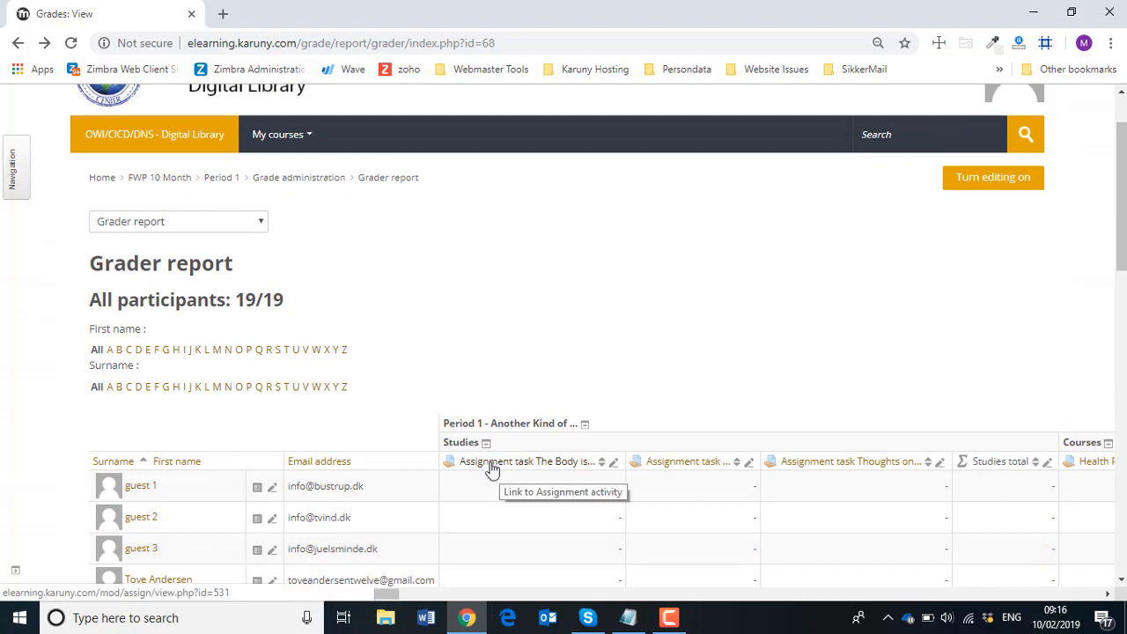
Step: Return to the study task section The Body is Made to Move and open the course's gradebook setup
left_click(17, 44)
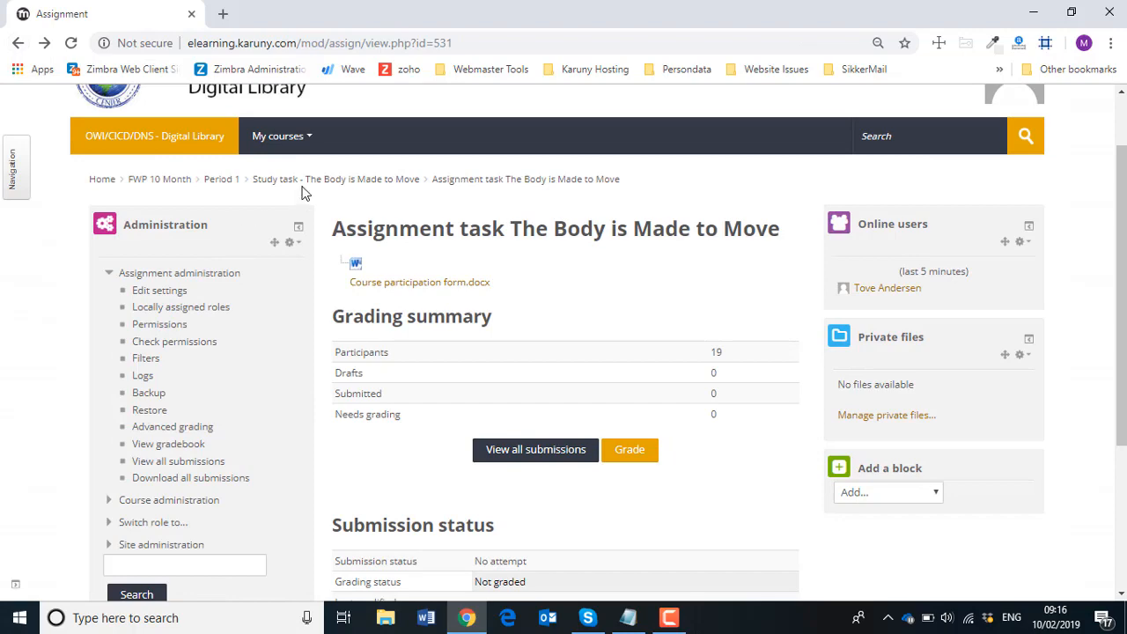
left_click(277, 184)
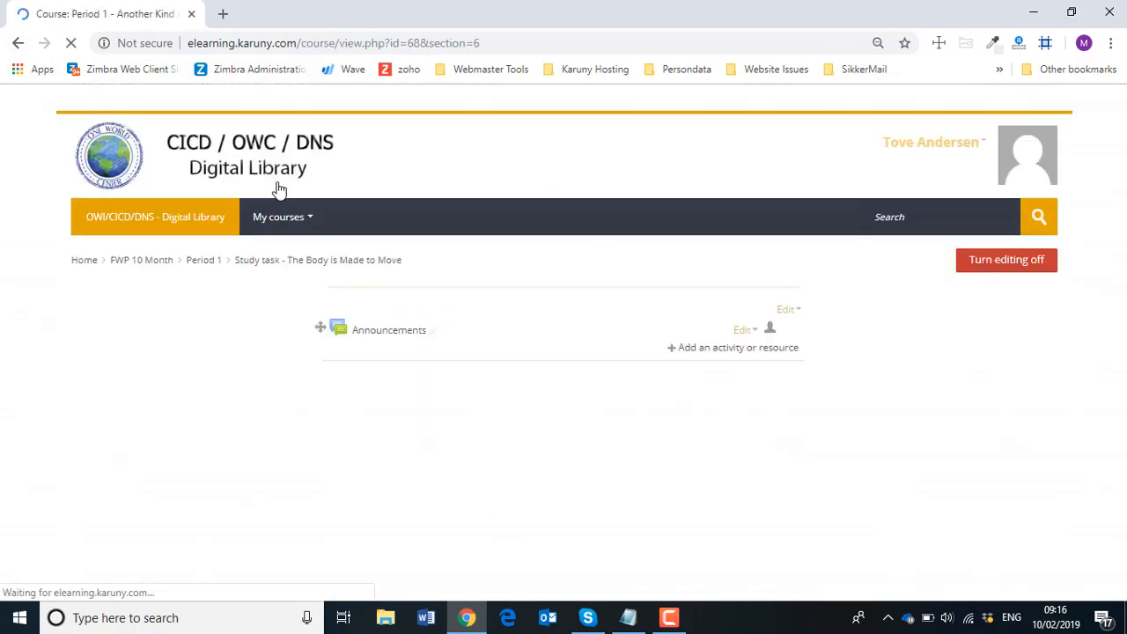
scroll(314, 411, "down", 2)
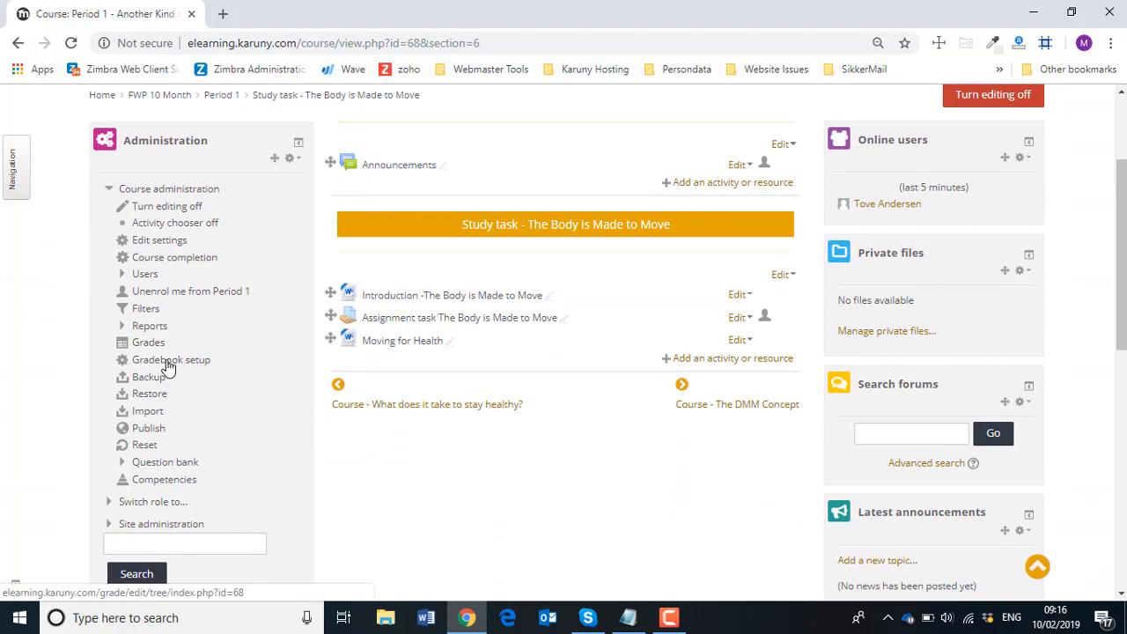
left_click(181, 363)
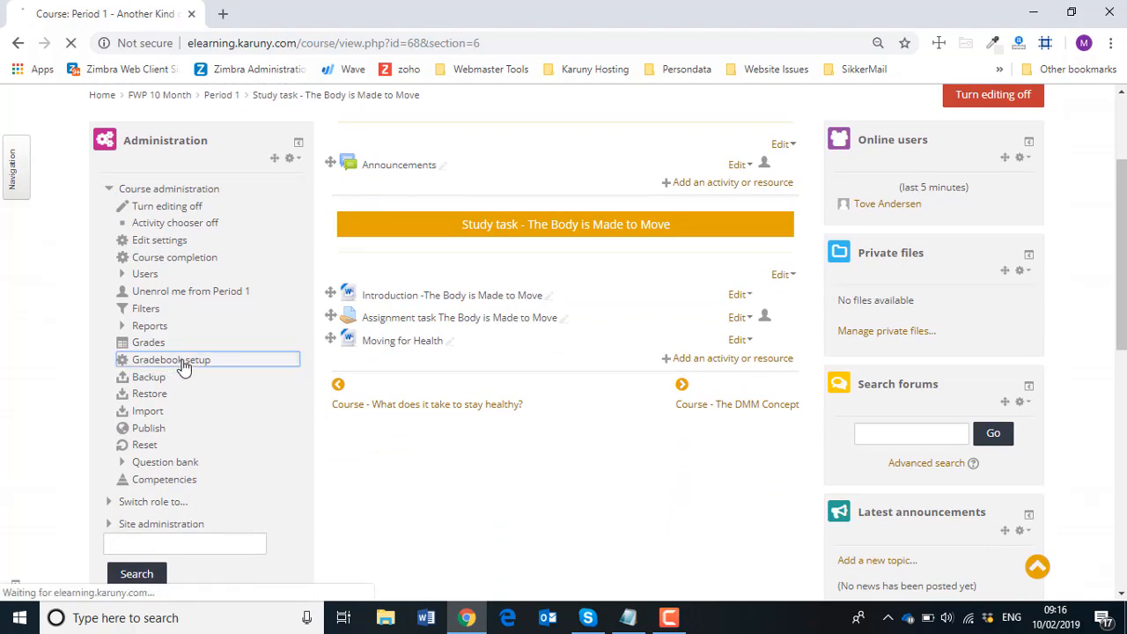
scroll(509, 416, "down", 2)
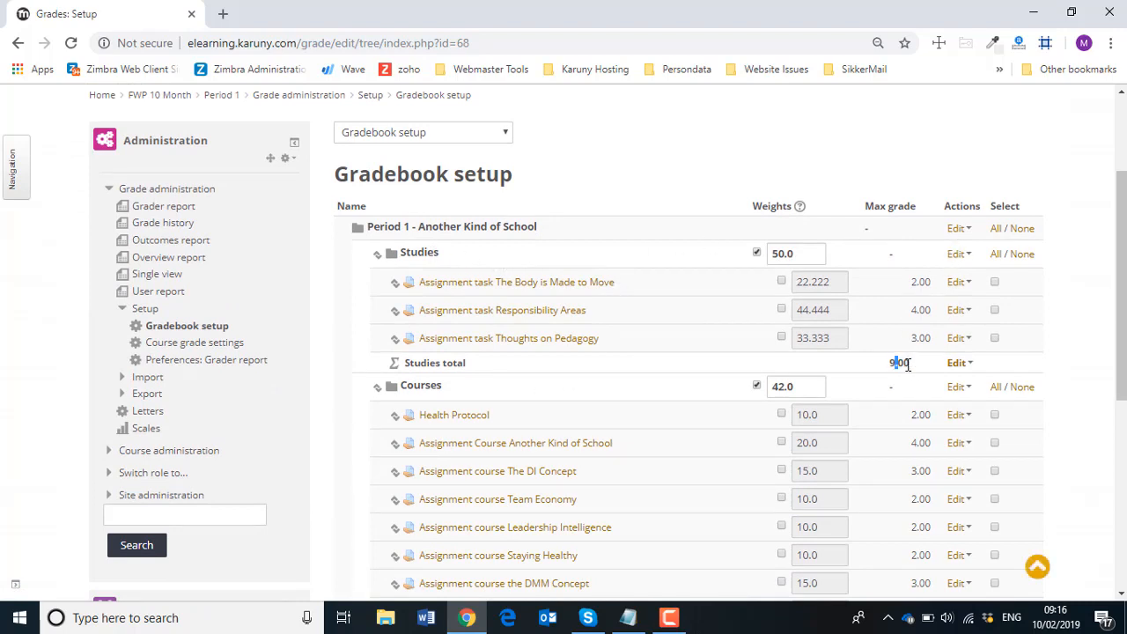
Step: Check the maximum grade totals for the Studies, Courses and Experiences categories
left_click_drag(908, 365, 910, 365)
scroll(895, 384, "down", 2)
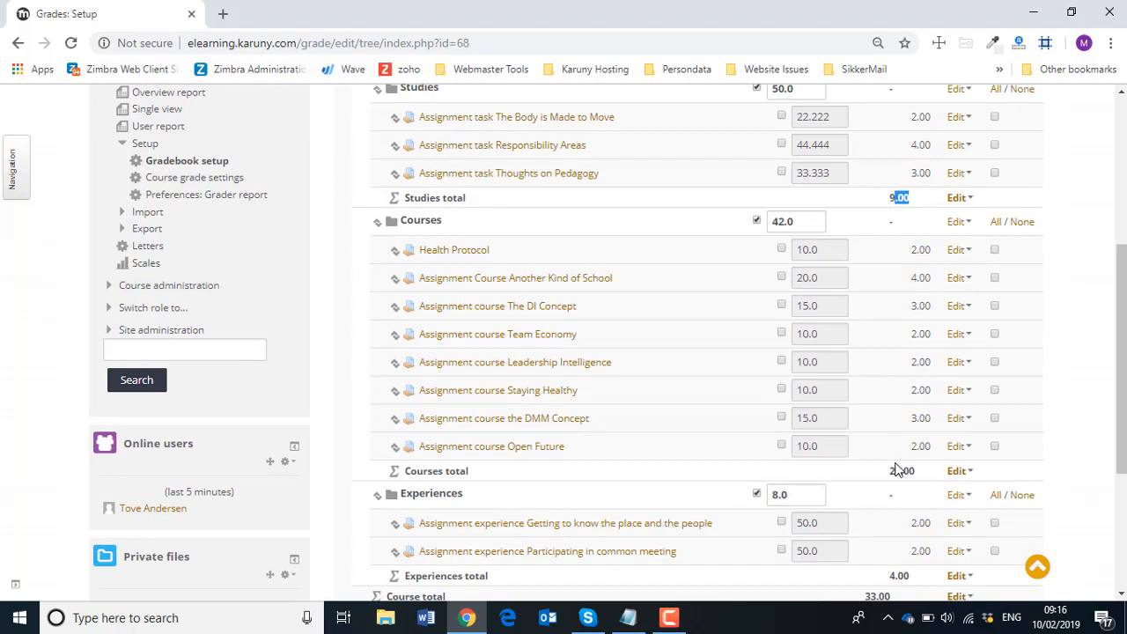
left_click_drag(893, 471, 916, 471)
scroll(907, 470, "down", 3)
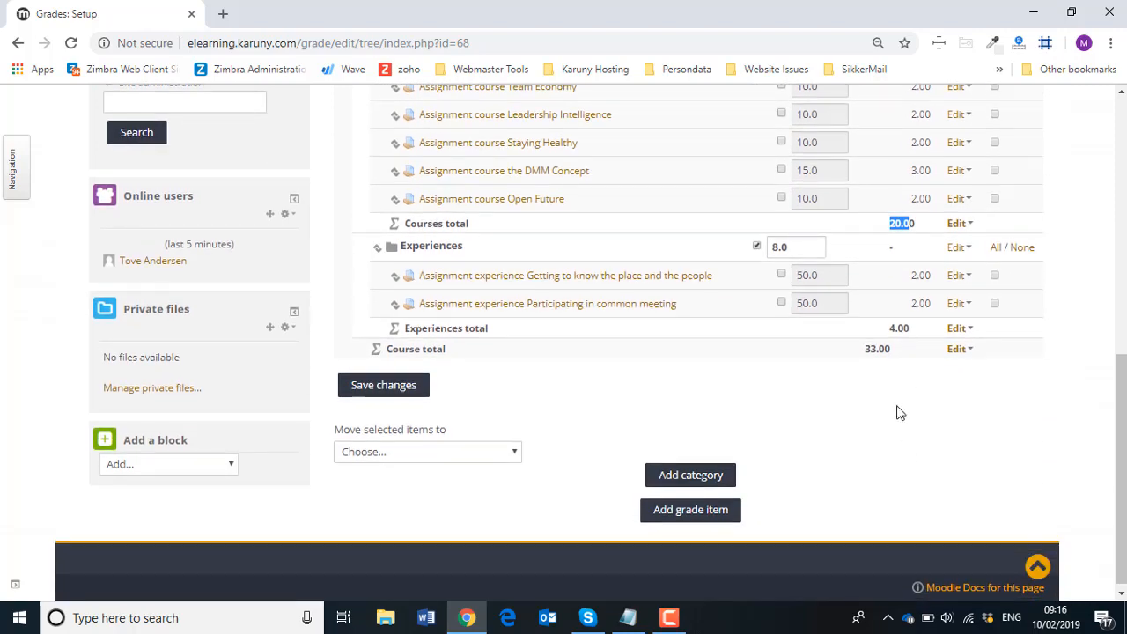
left_click(898, 330)
Step: Review the assignments listed under the Studies, Courses and Experiences categories in the gradebook setup
scroll(866, 428, "up", 8)
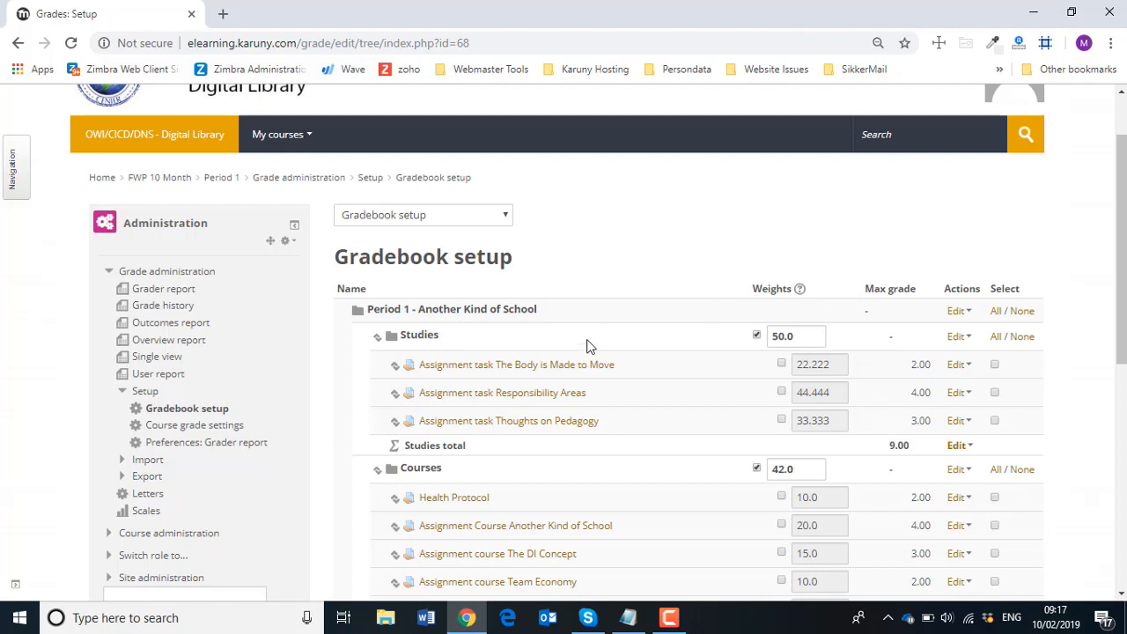
scroll(642, 335, "down", 1)
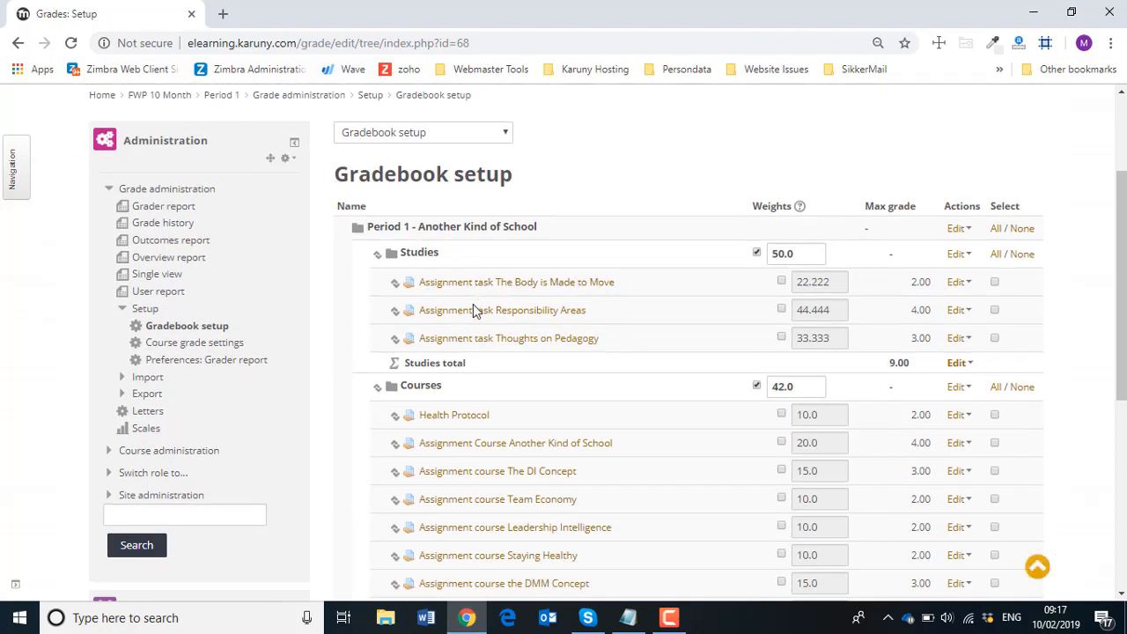
scroll(528, 396, "down", 2)
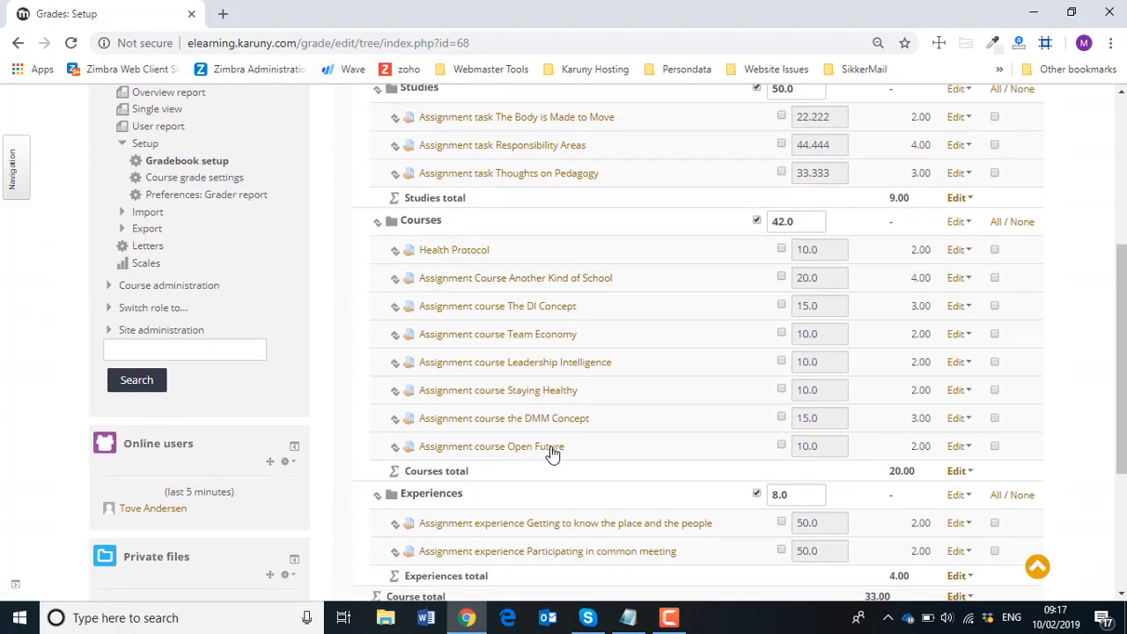
scroll(552, 454, "down", 1)
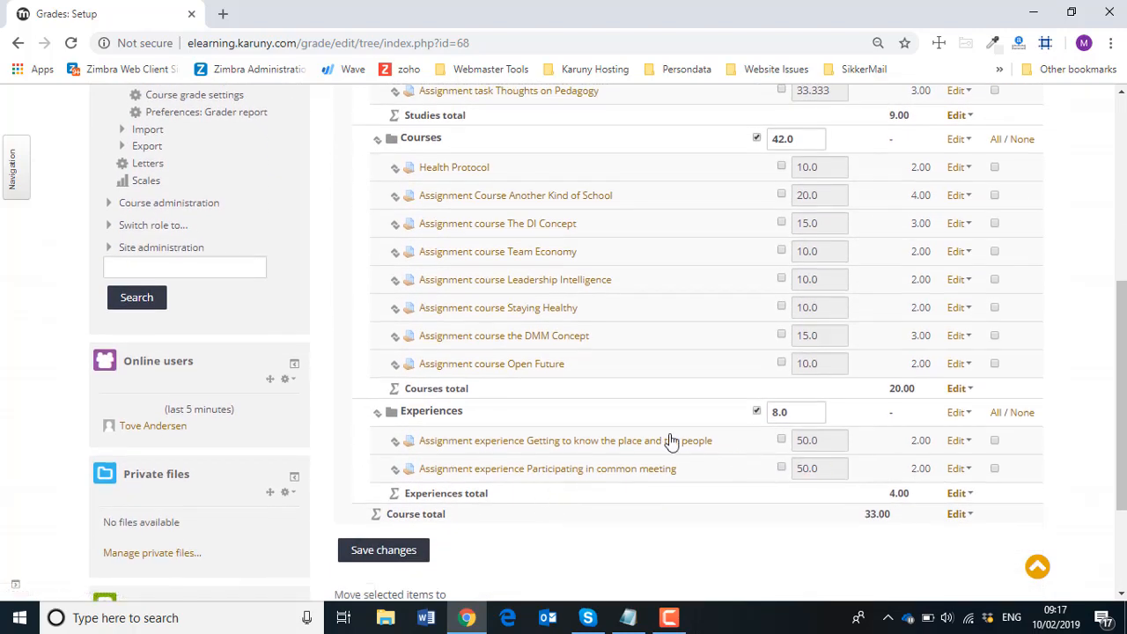
scroll(669, 441, "up", 4)
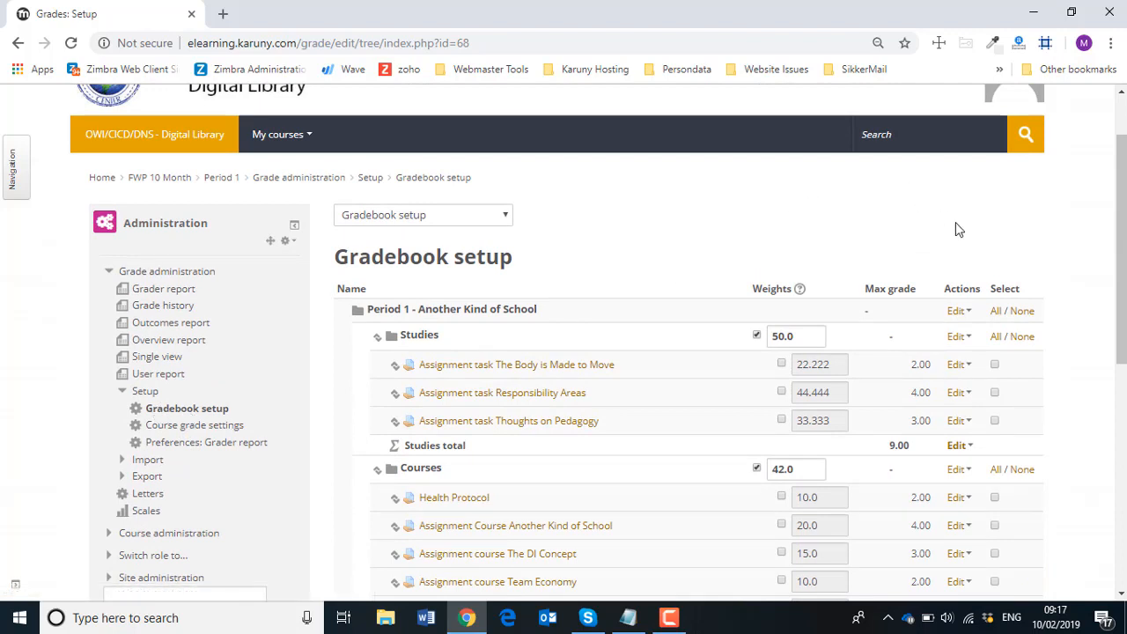
scroll(968, 247, "up", 1)
Step: Open the account's own grades overview and go to the Period 1 - Another Kind of School gradebook under the courses being taught
left_click(968, 144)
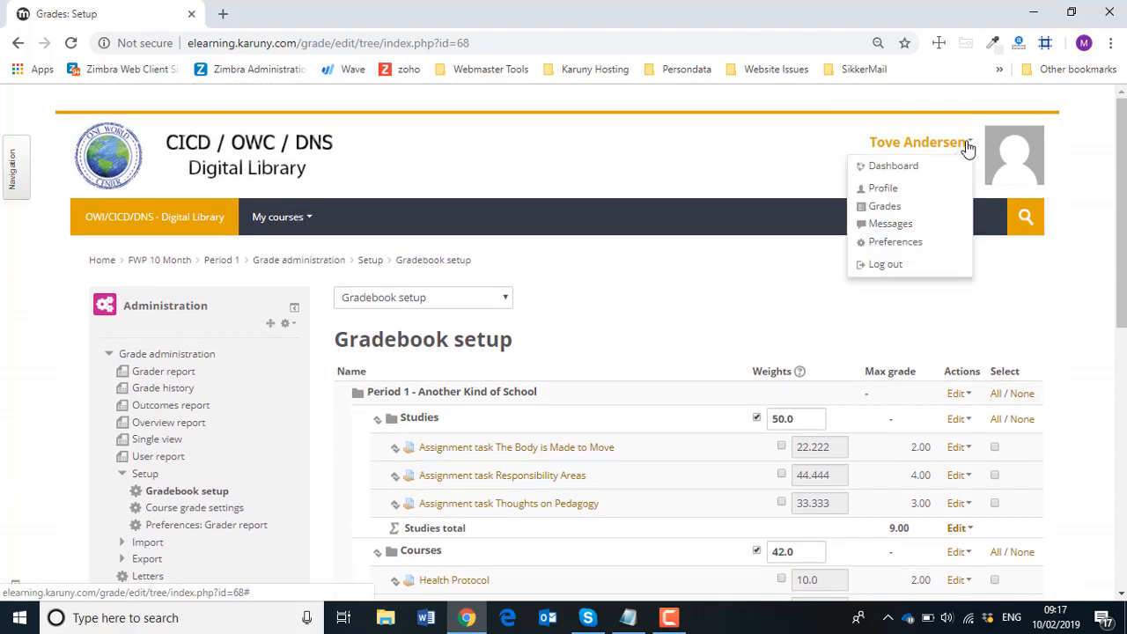
left_click(885, 208)
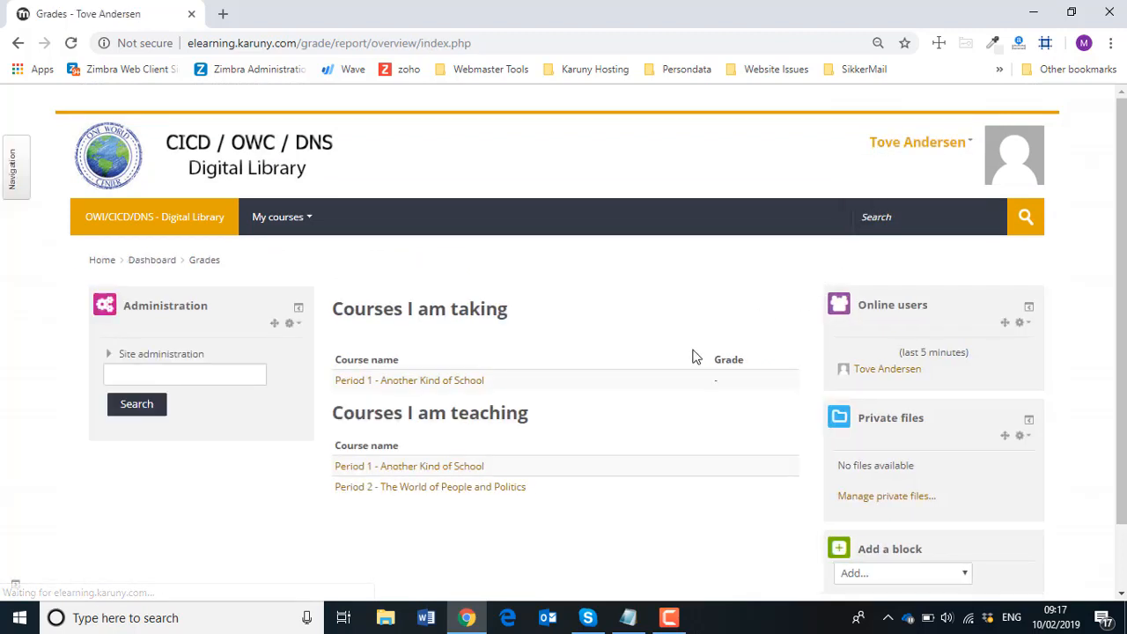
scroll(695, 357, "down", 1)
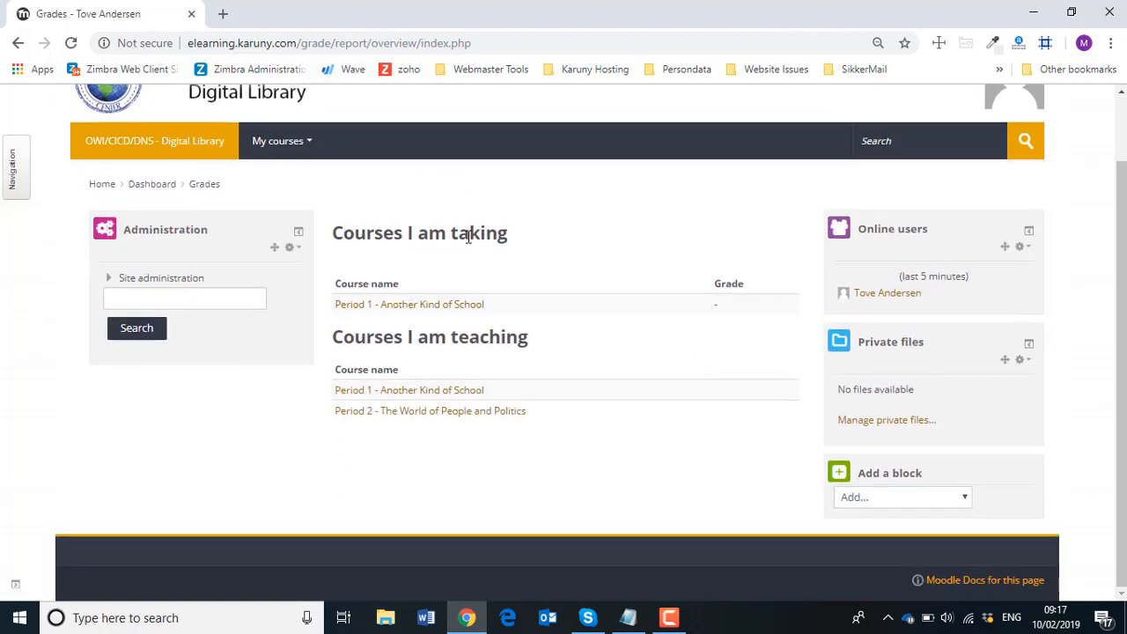
left_click(405, 397)
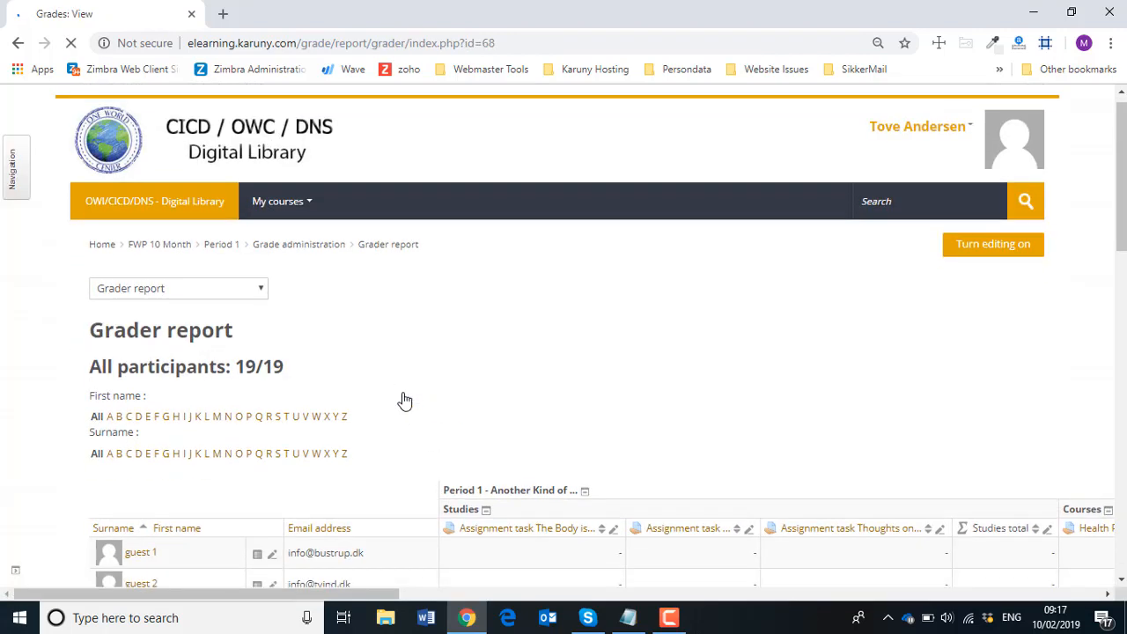
Step: View the grading summary of Assignment task The Body is Made to Move from the grader report, and return to the report
scroll(405, 400, "down", 3)
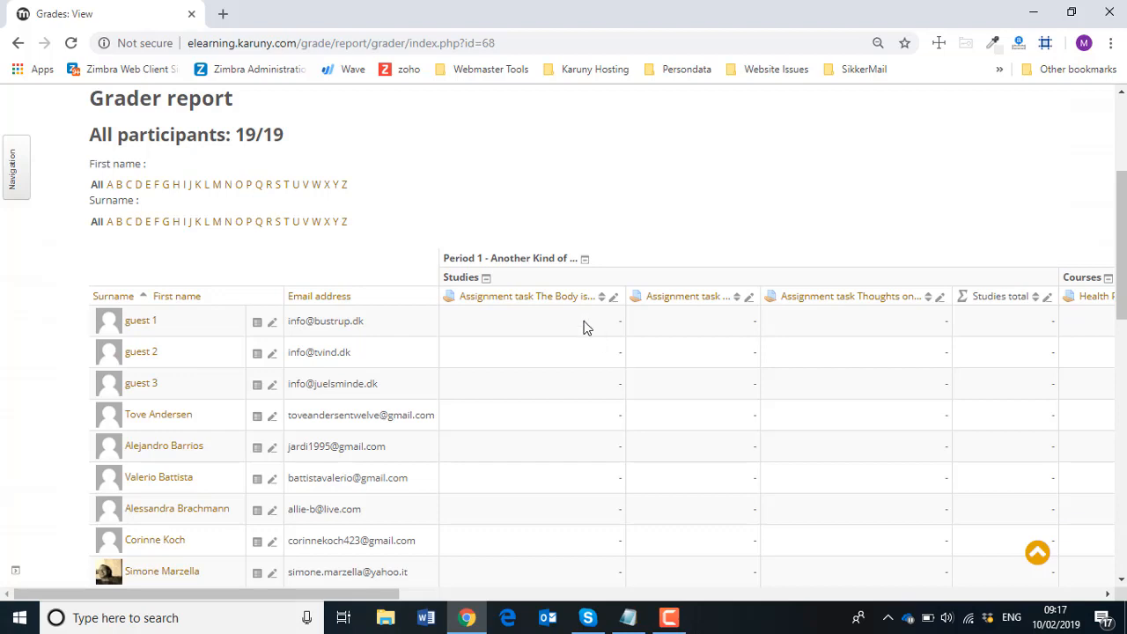
left_click(555, 302)
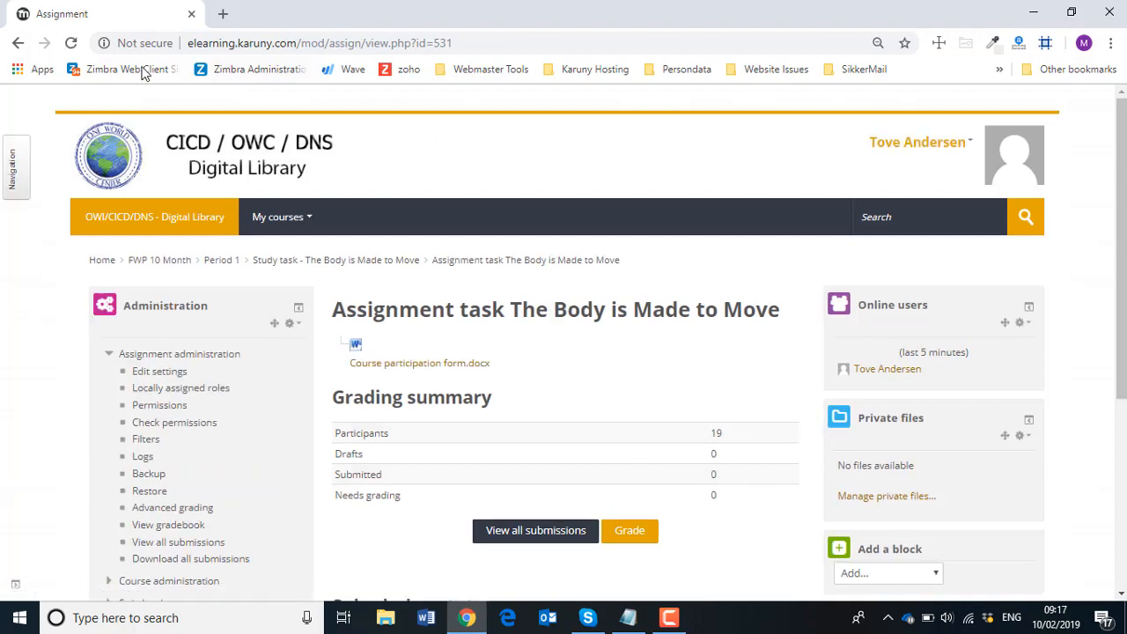
left_click(17, 43)
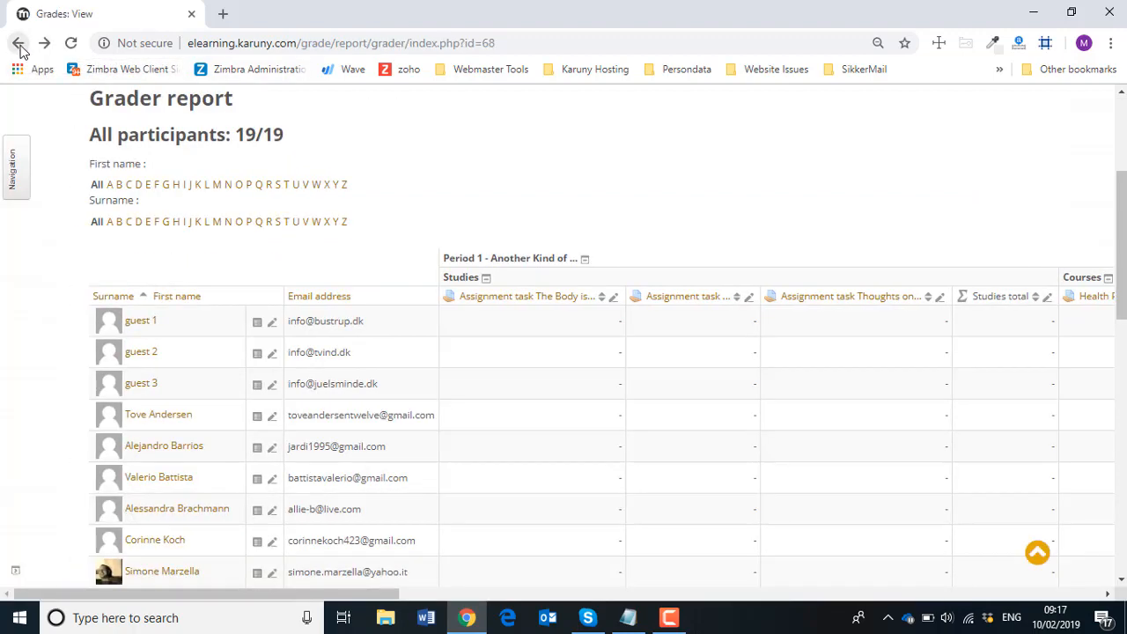
Step: Look through the full participant list and the Studies assignment grades in the Period 1 grader report
scroll(349, 226, "down", 3)
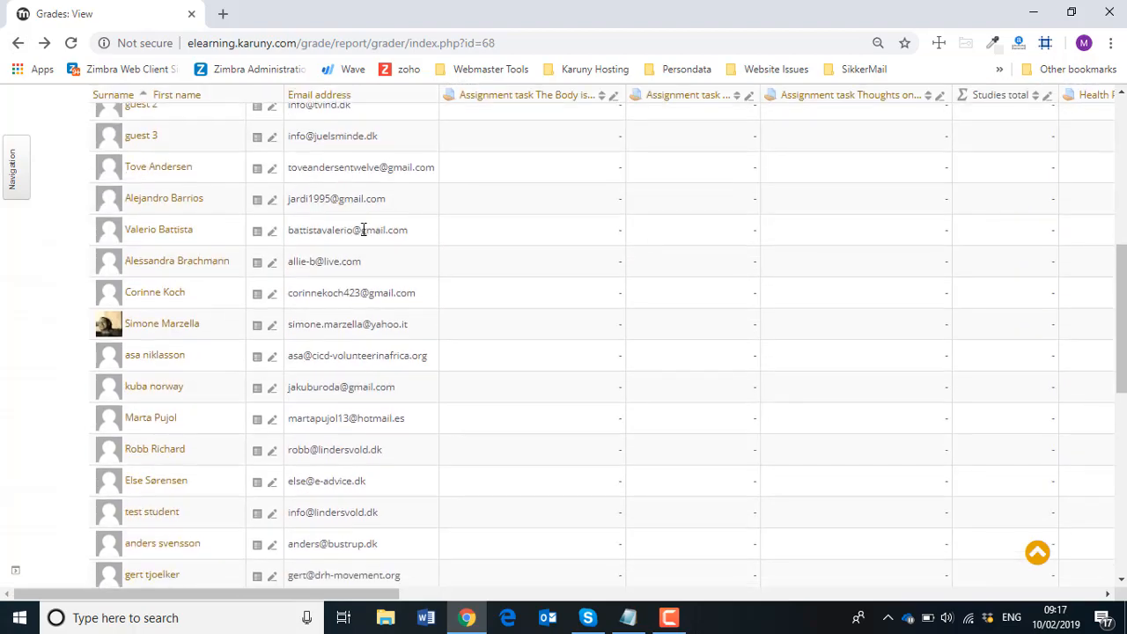
scroll(364, 230, "down", 2)
scroll(433, 234, "up", 7)
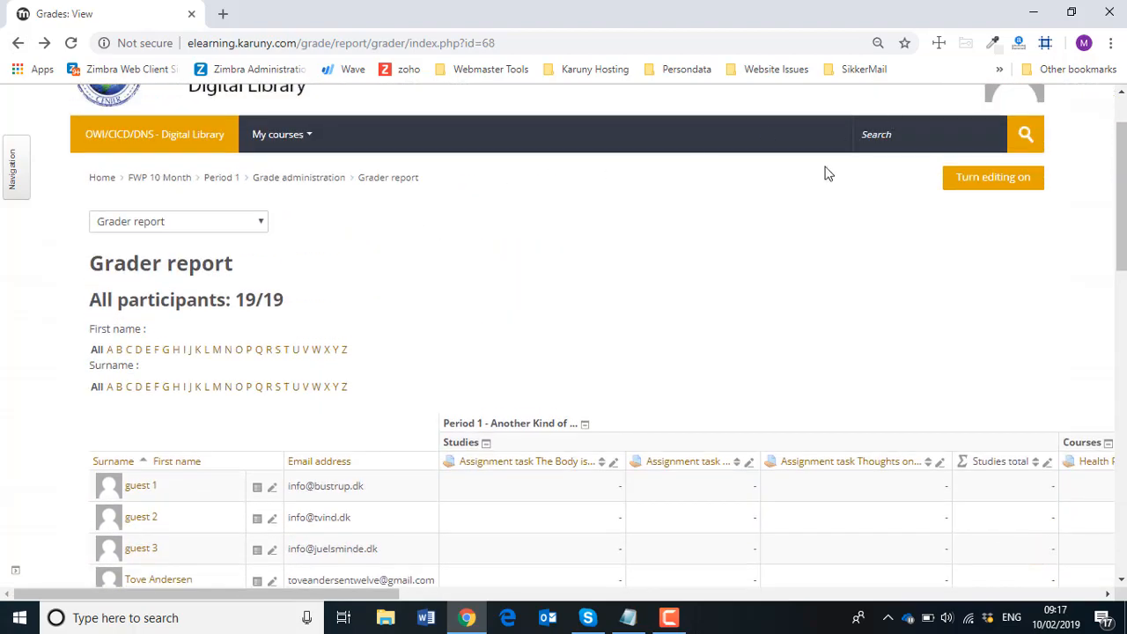
scroll(780, 211, "up", 1)
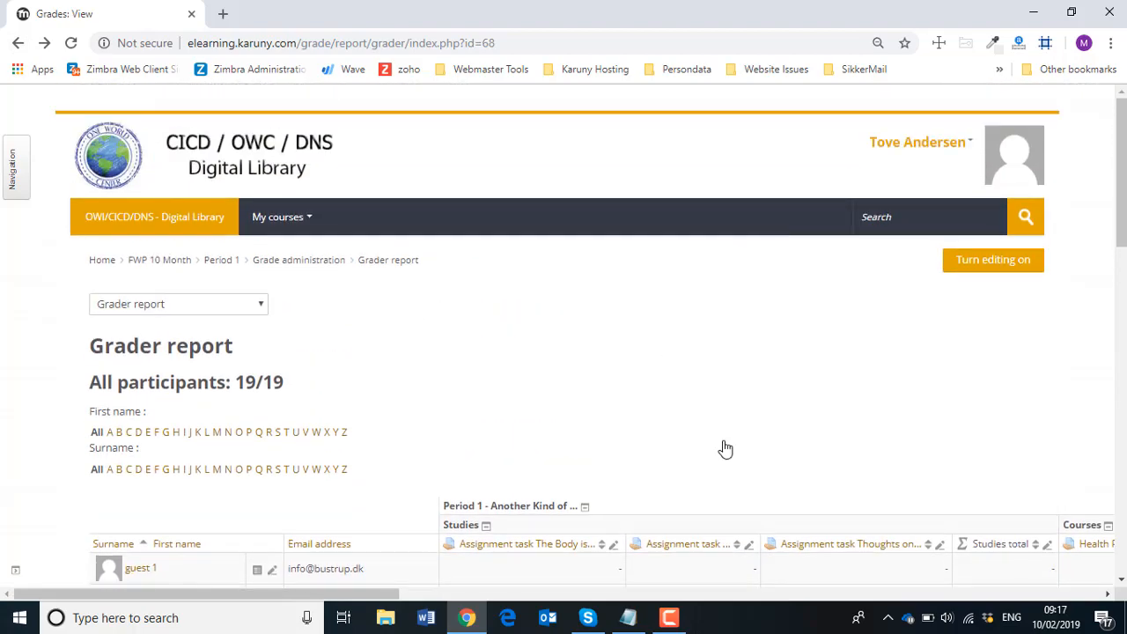
mouse_move(676, 622)
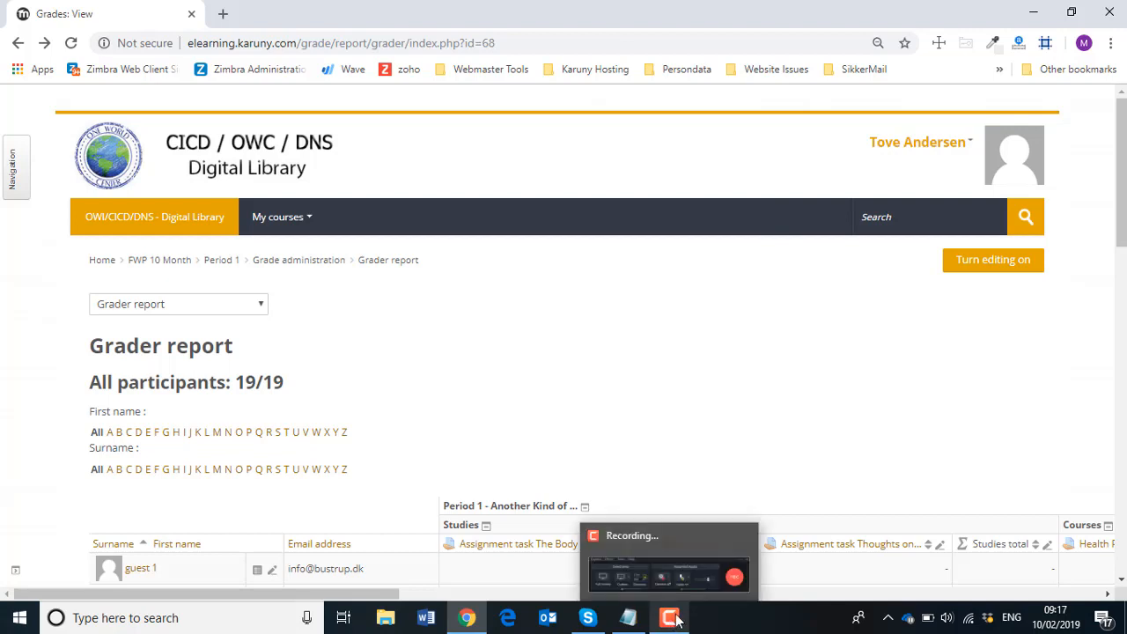